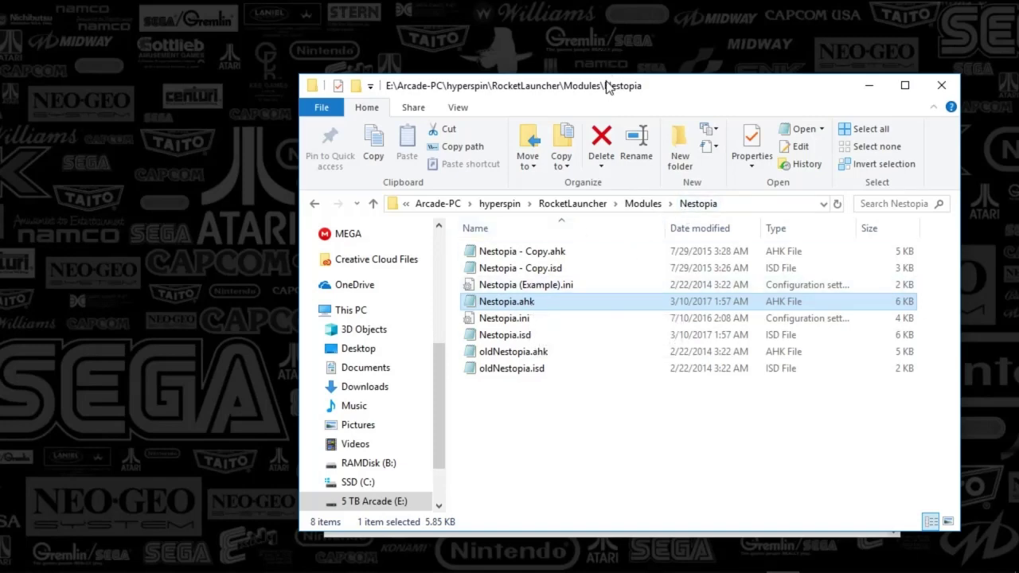
Bring up the Nestopia.ahk module file and highlight its MURL line with the emulator's download address.
{"action": "left_click_drag", "start_coordinate": [609, 84], "coordinate": [596, 39]}
{"action": "left_click", "coordinate": [549, 499]}
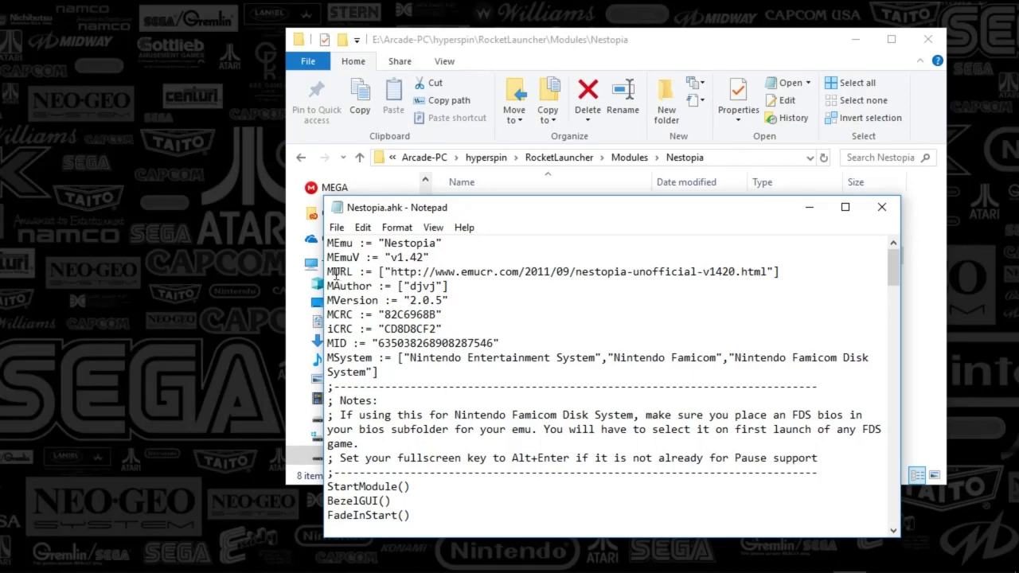
{"action": "left_click_drag", "start_coordinate": [335, 275], "coordinate": [801, 270]}
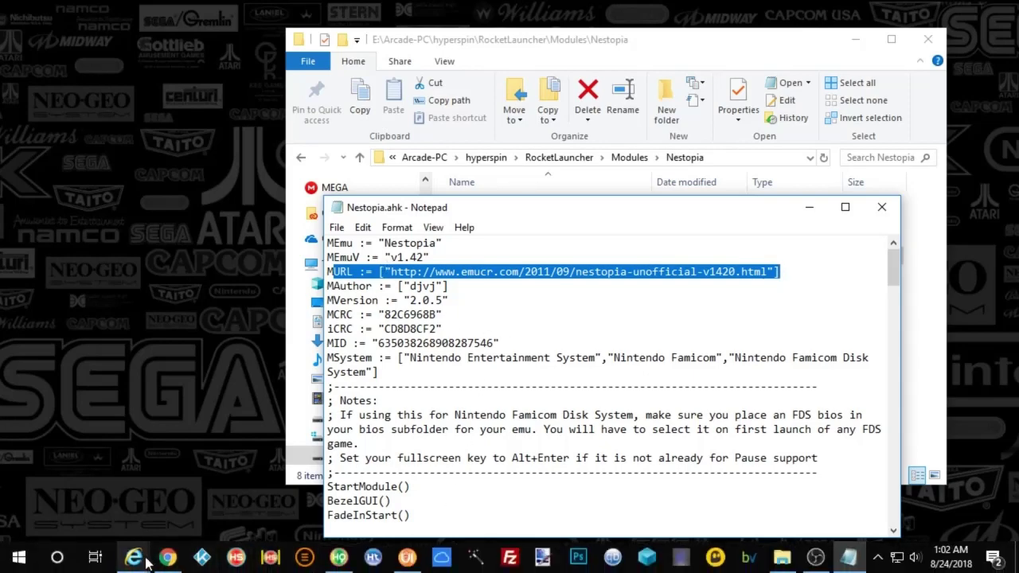
Switch to Internet Explorer's Nestopia Unofficial v1.42.0 page and compare it with the MEmuV version in Nestopia.ahk.
{"action": "left_click", "coordinate": [137, 562]}
{"action": "left_click", "coordinate": [374, 473]}
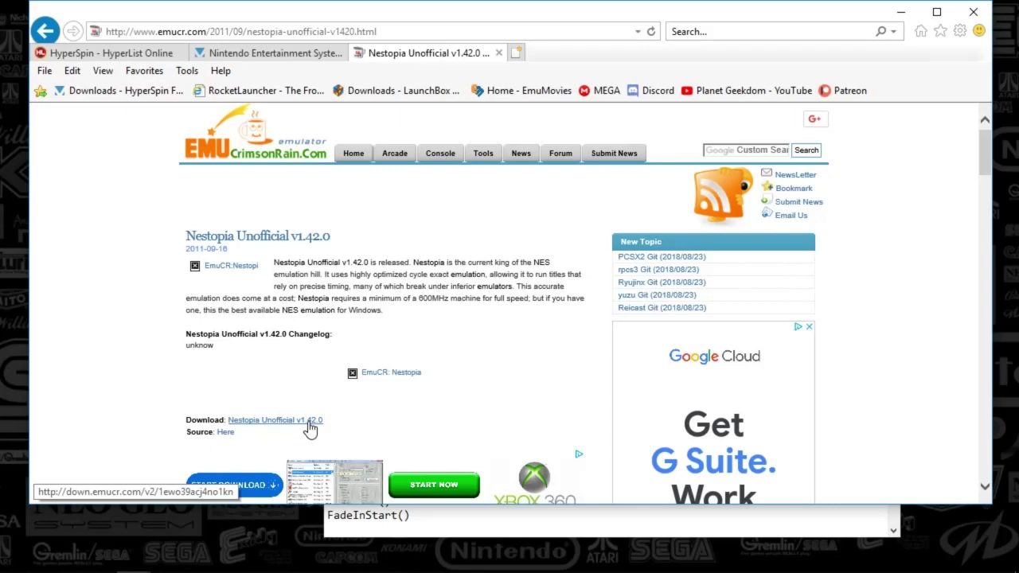
{"action": "left_click", "coordinate": [436, 530]}
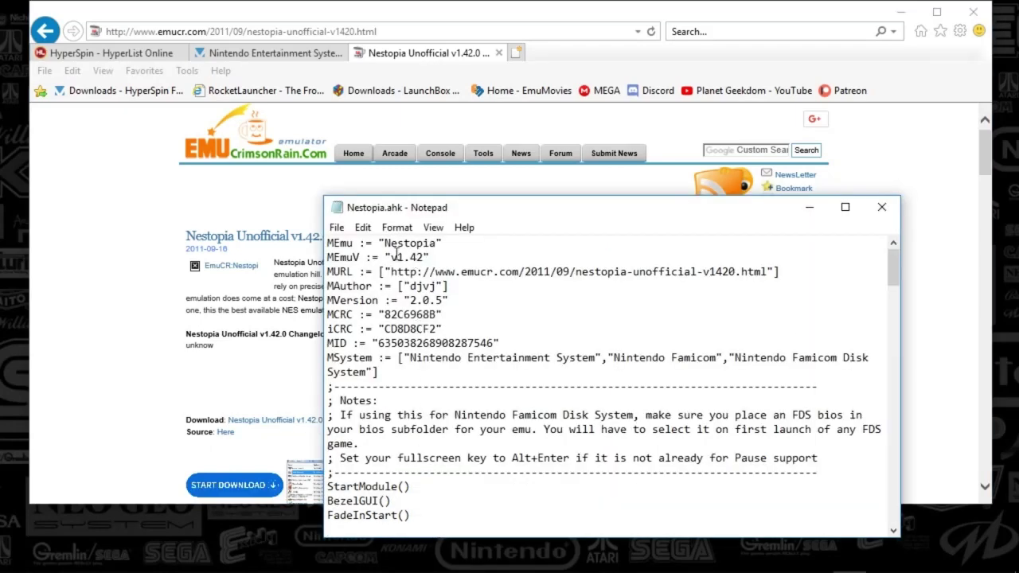
{"action": "left_click_drag", "start_coordinate": [385, 256], "coordinate": [432, 254]}
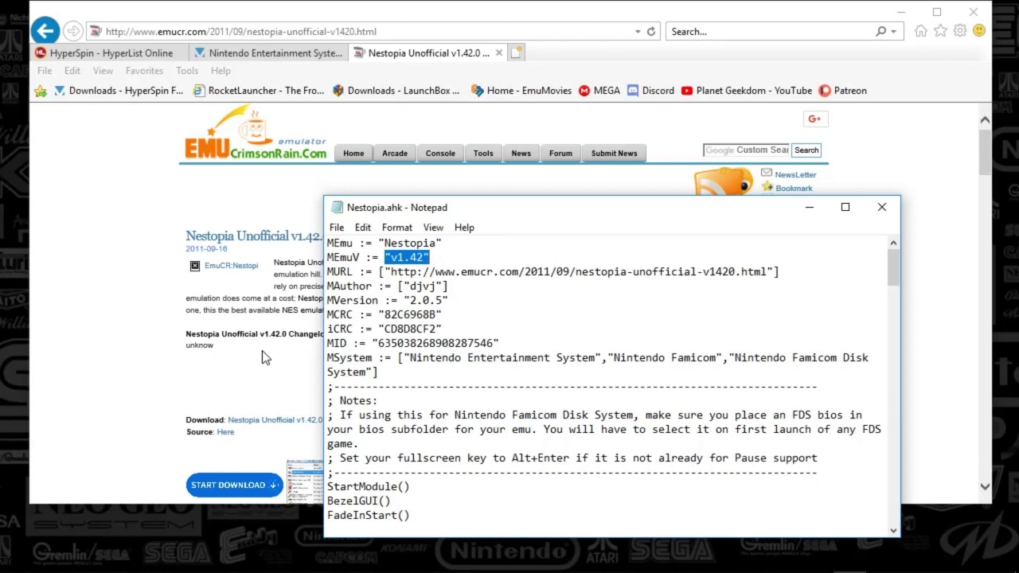
{"action": "left_click", "coordinate": [152, 350]}
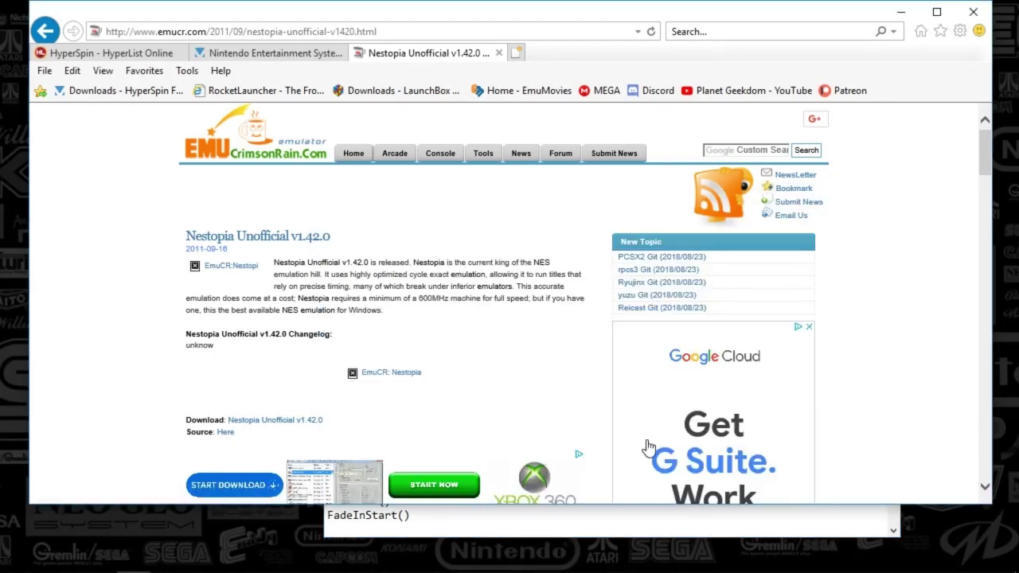
Switch to File Explorer, open the hyperspin\Emulators\Nestopia folder and review its files.
{"action": "left_click", "coordinate": [782, 558]}
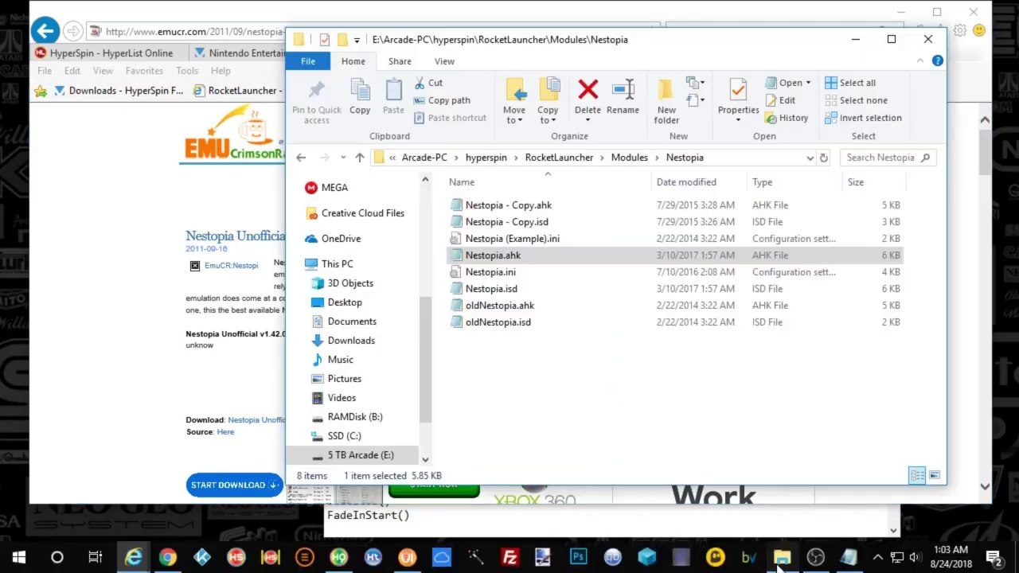
{"action": "left_click", "coordinate": [487, 158]}
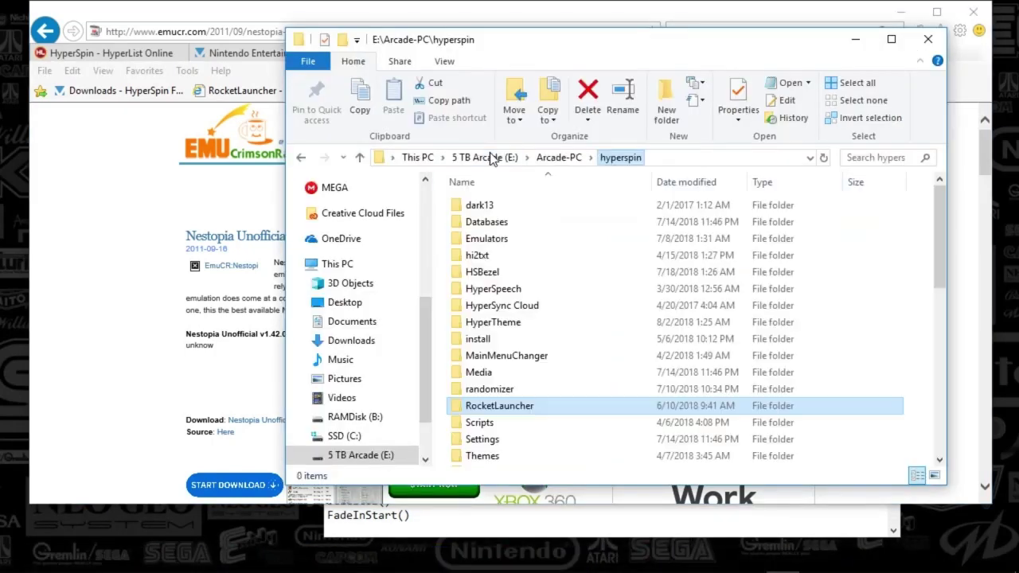
{"action": "double_click", "coordinate": [484, 241]}
{"action": "scroll", "coordinate": [502, 270], "scroll_direction": "down", "scroll_amount": 15}
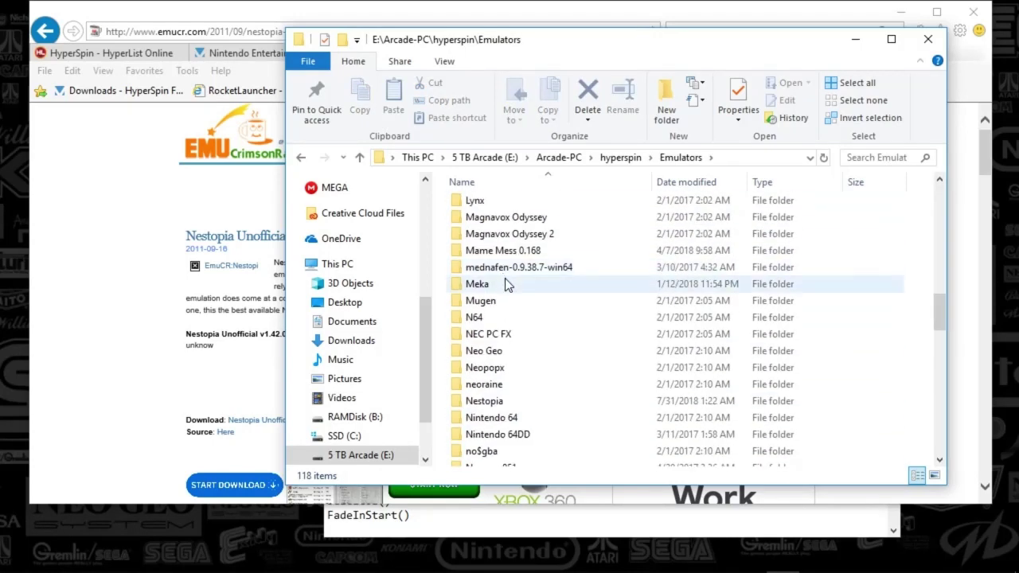
{"action": "double_click", "coordinate": [485, 400]}
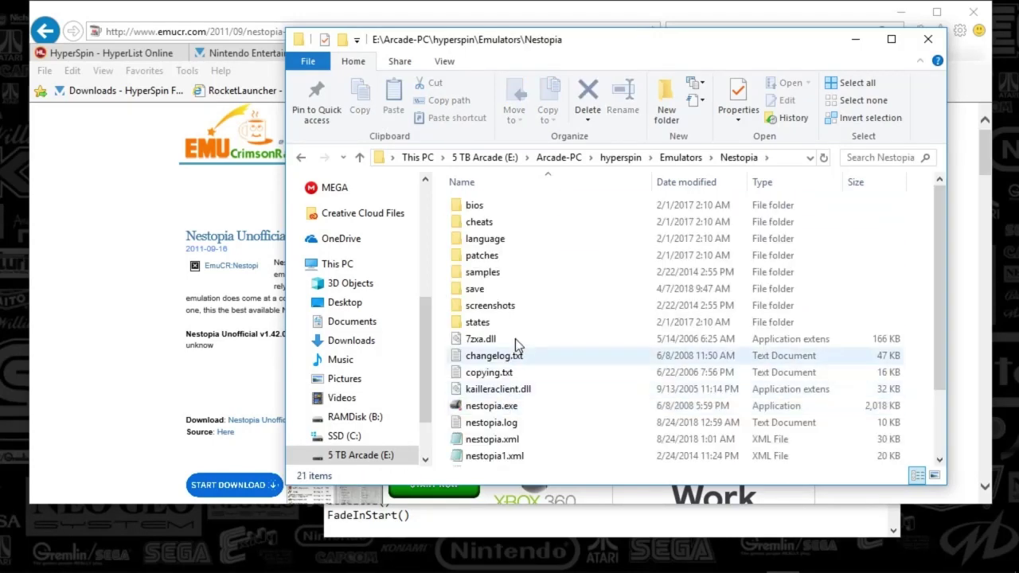
{"action": "scroll", "coordinate": [514, 339], "scroll_direction": "down", "scroll_amount": 2}
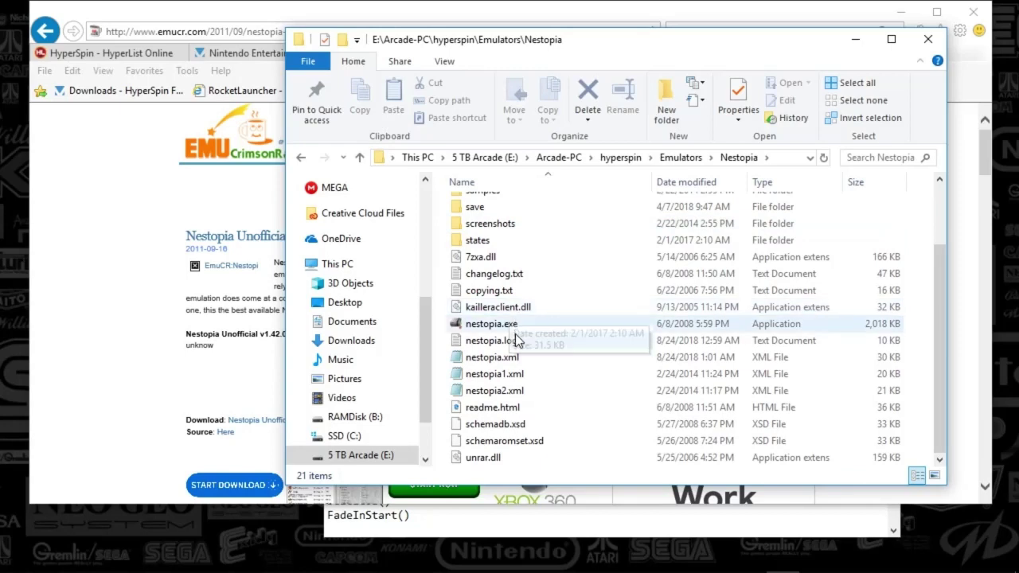
{"action": "scroll", "coordinate": [513, 311], "scroll_direction": "up", "scroll_amount": 2}
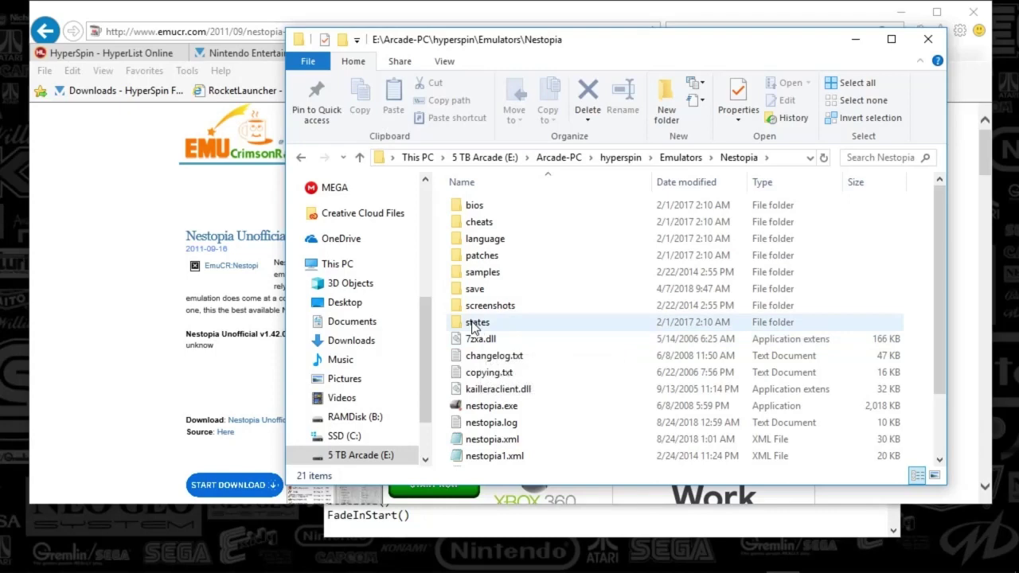
Look inside Nestopia's cheats folder, return to the Nestopia folder and minimize File Explorer.
{"action": "double_click", "coordinate": [470, 225]}
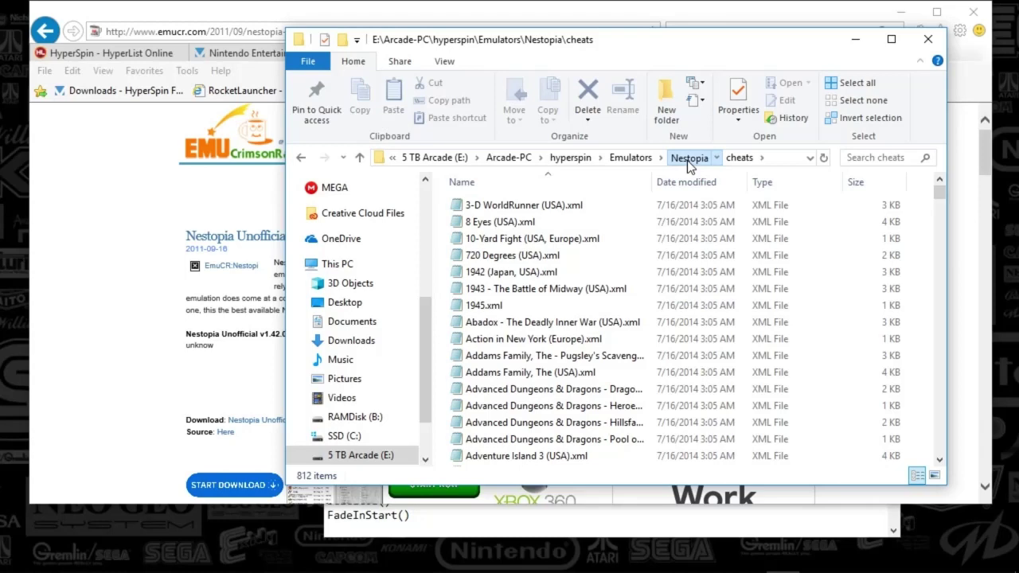
{"action": "left_click", "coordinate": [688, 158]}
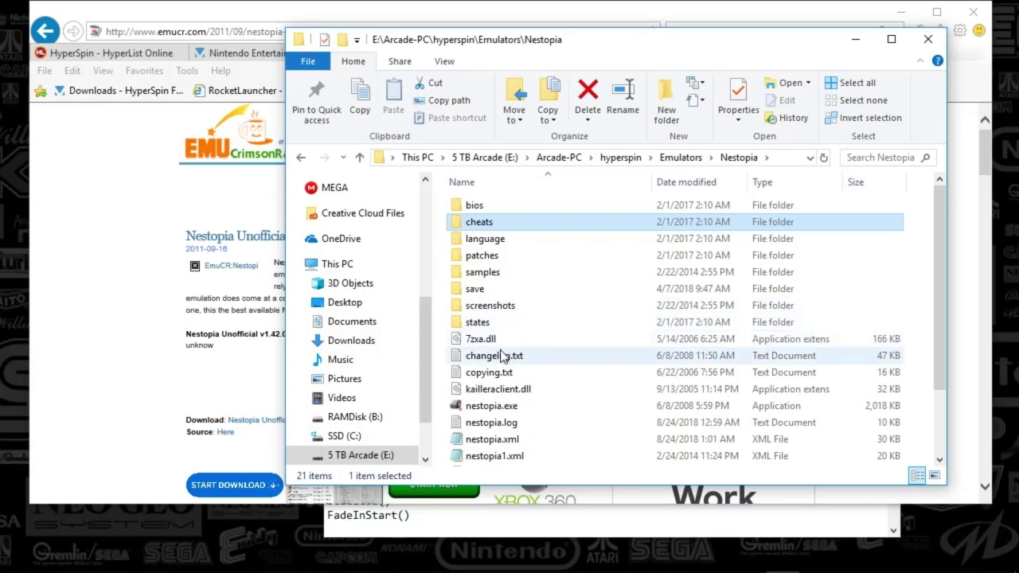
{"action": "left_click", "coordinate": [855, 39]}
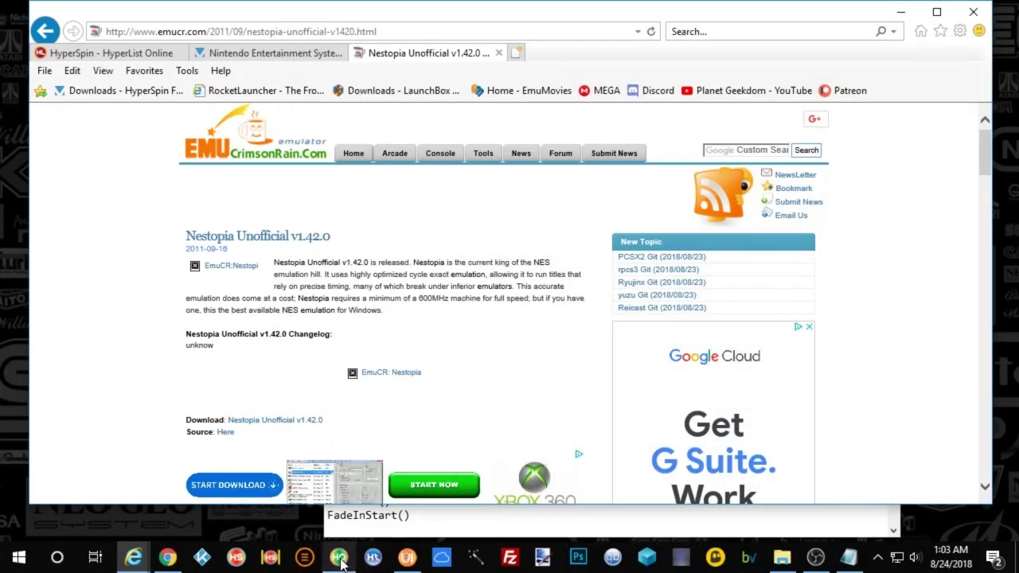
Switch to HyperHQ and examine the executable path in the Nintendo Entertainment System emulator settings.
{"action": "left_click", "coordinate": [341, 561]}
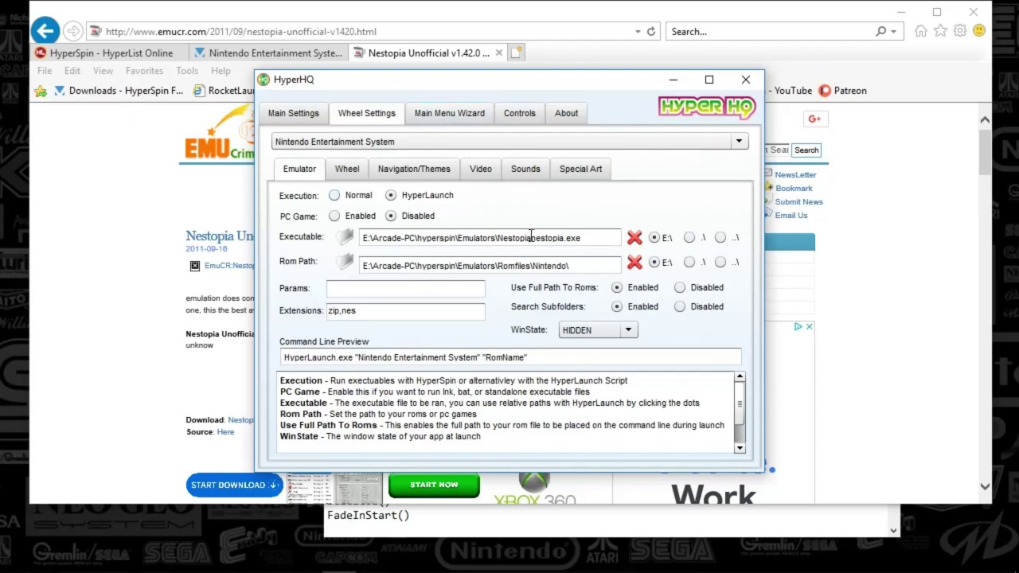
{"action": "left_click_drag", "start_coordinate": [530, 236], "coordinate": [434, 236]}
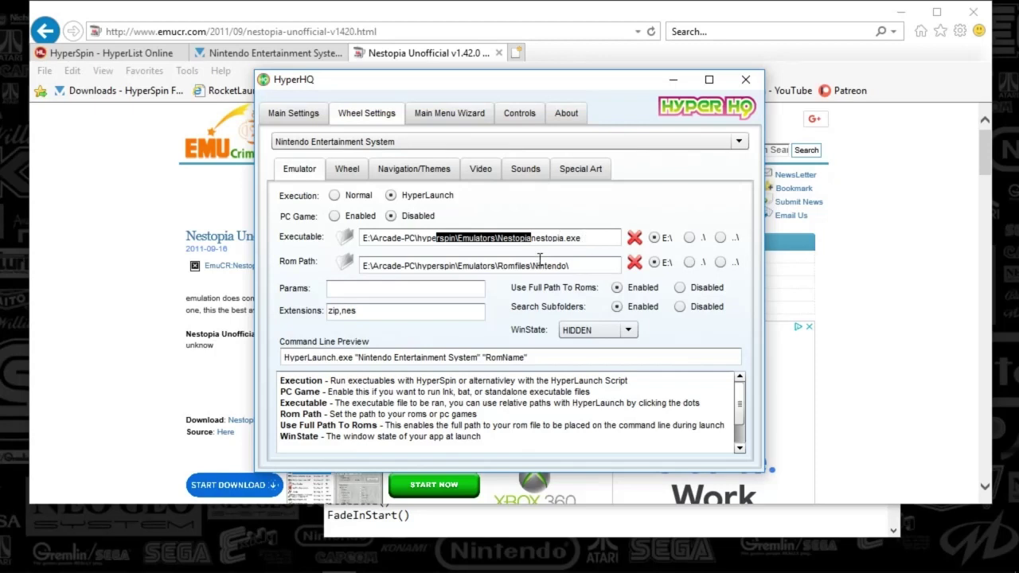
{"action": "left_click", "coordinate": [478, 243]}
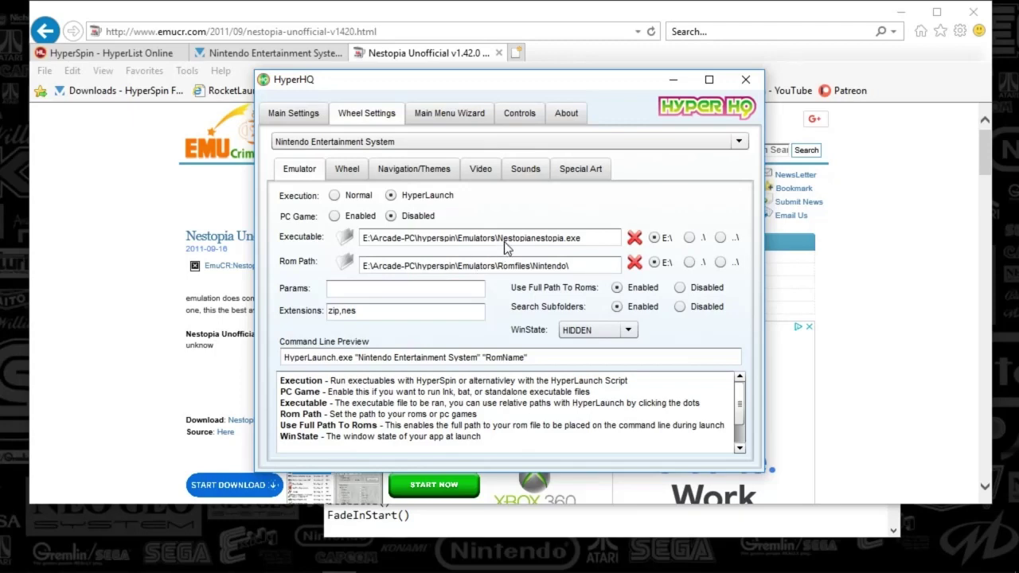
{"action": "left_click_drag", "start_coordinate": [501, 238], "coordinate": [549, 240]}
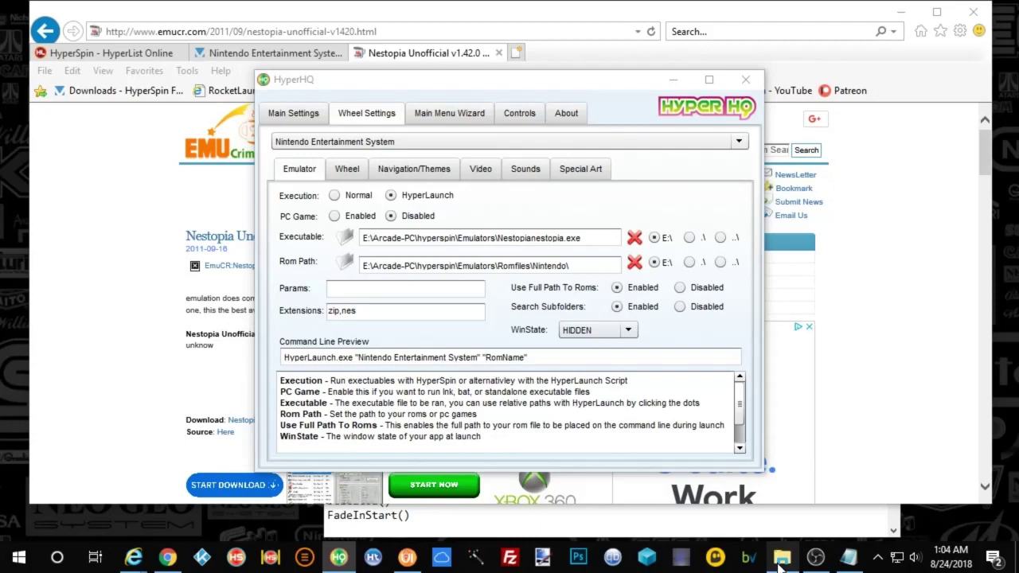
Check the contents of the Emulators\Nestopia folder in File Explorer and return to HyperHQ.
{"action": "left_click", "coordinate": [781, 557]}
{"action": "scroll", "coordinate": [513, 420], "scroll_direction": "down", "scroll_amount": 2}
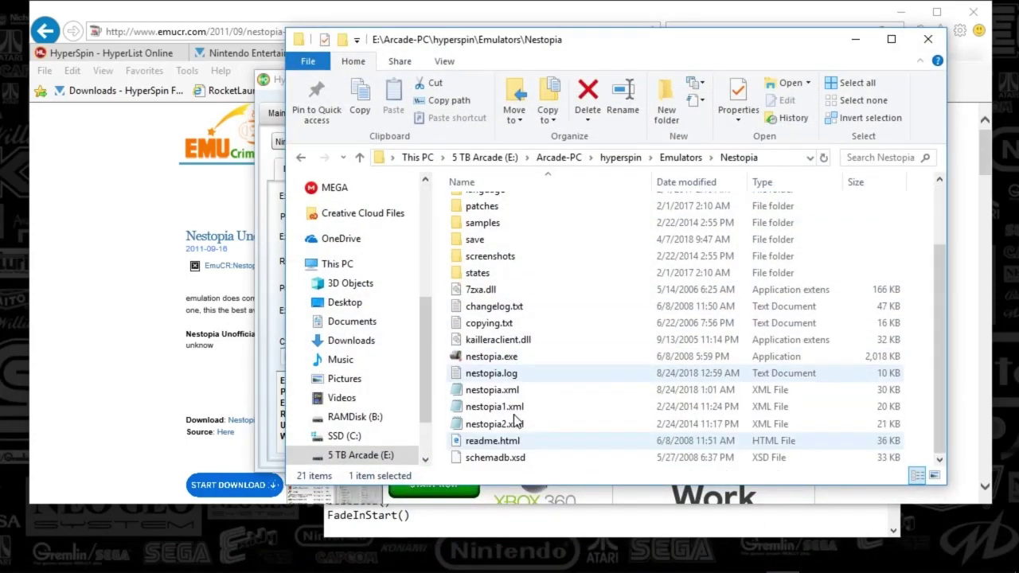
{"action": "scroll", "coordinate": [517, 394], "scroll_direction": "up", "scroll_amount": 2}
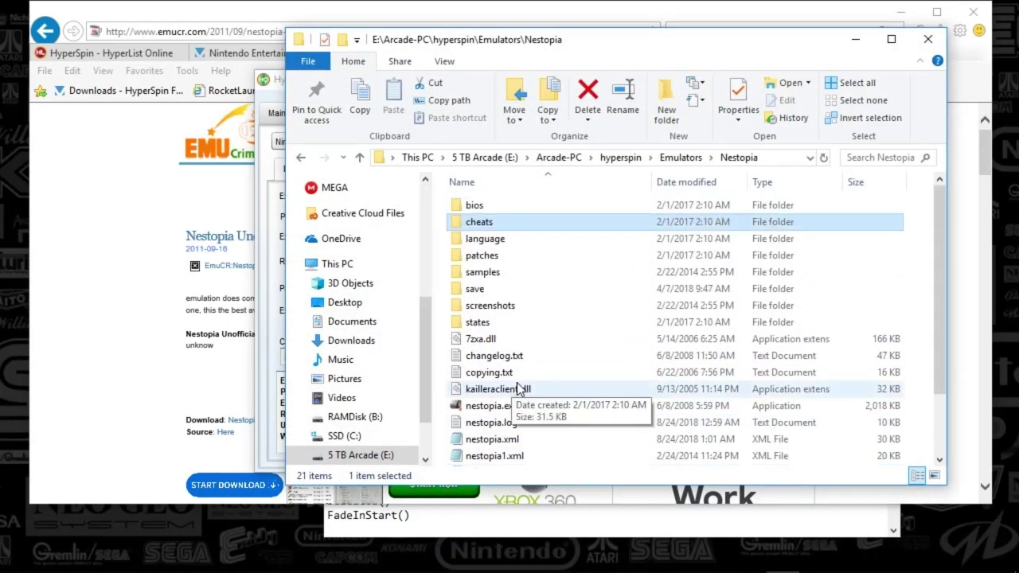
{"action": "left_click", "coordinate": [858, 42]}
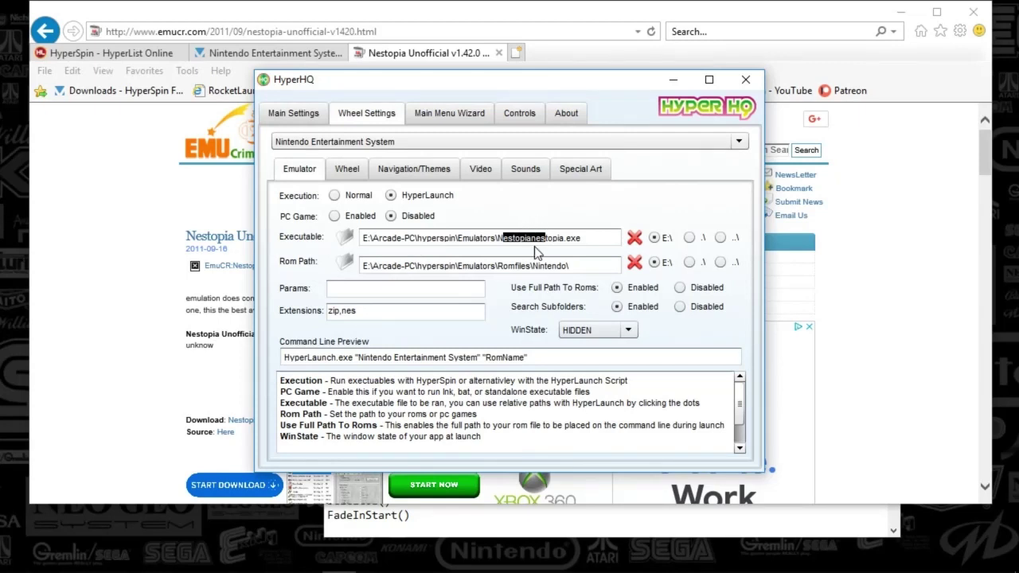
Choose nestopia.exe from the Emulators\Nestopia folder as the Nintendo Entertainment System executable.
{"action": "left_click", "coordinate": [346, 245]}
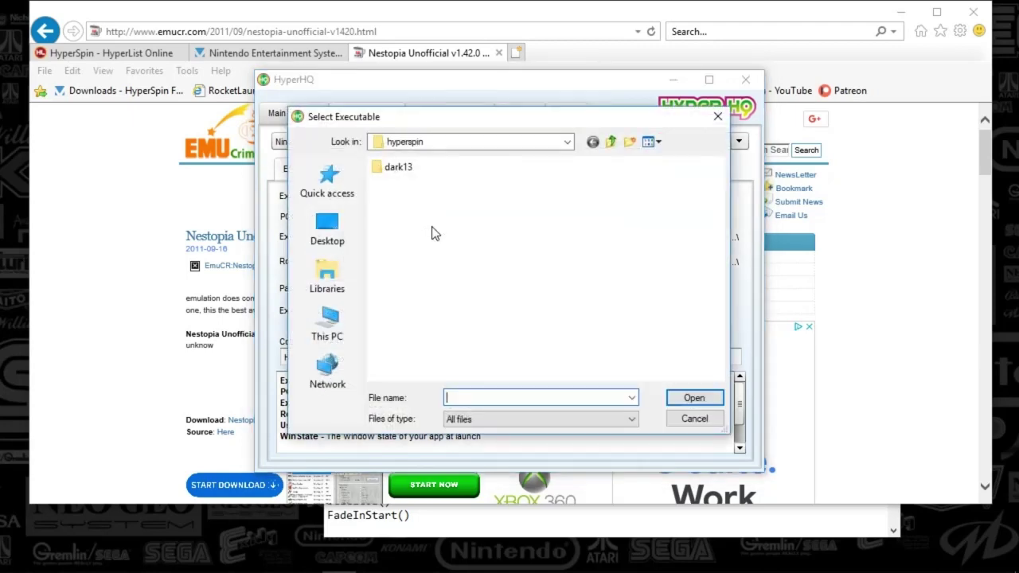
{"action": "left_click", "coordinate": [410, 194]}
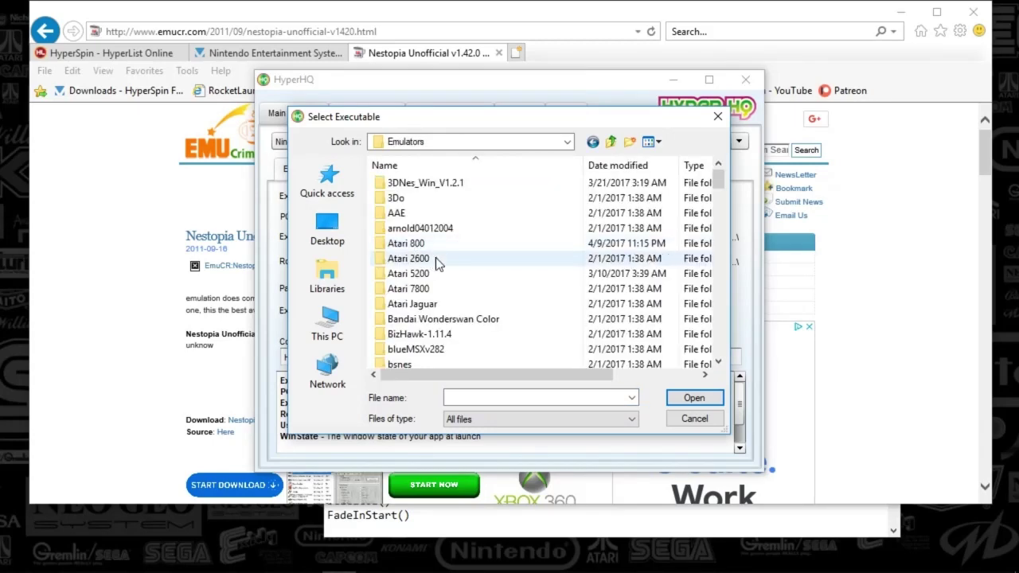
{"action": "scroll", "coordinate": [437, 263], "scroll_direction": "down", "scroll_amount": 6}
{"action": "scroll", "coordinate": [437, 265], "scroll_direction": "down", "scroll_amount": 4}
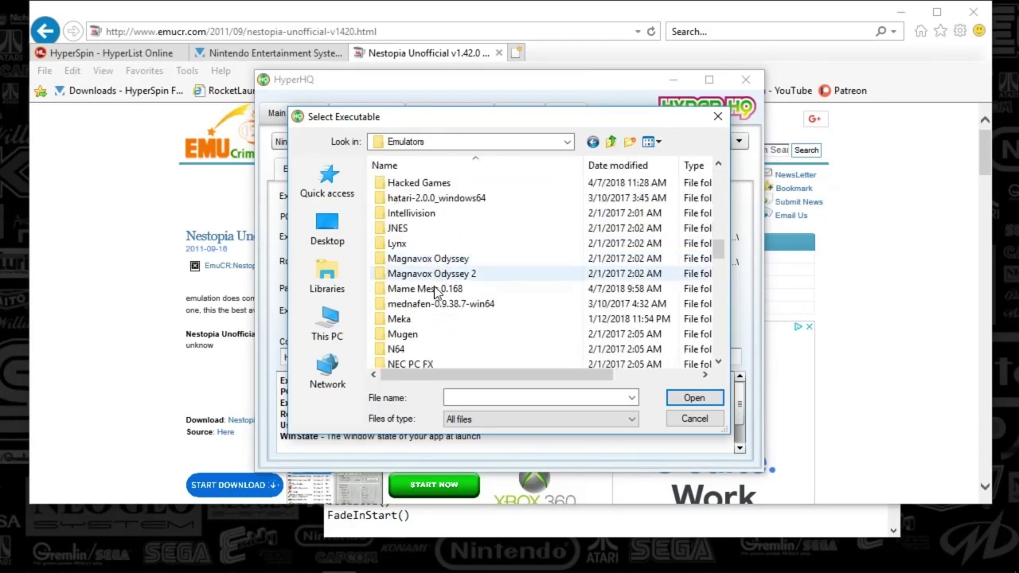
{"action": "scroll", "coordinate": [432, 291], "scroll_direction": "down", "scroll_amount": 4}
{"action": "left_click", "coordinate": [426, 256]}
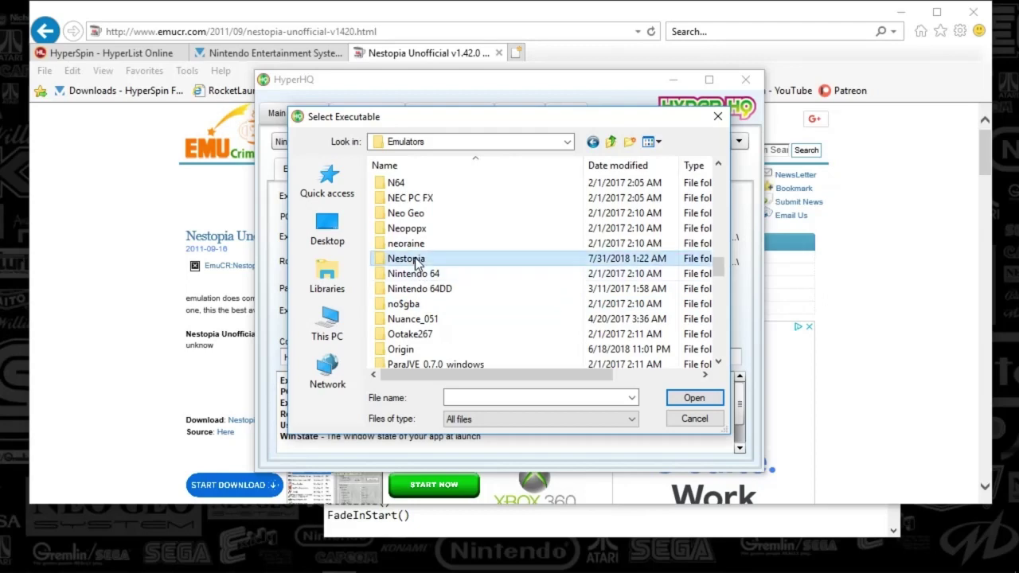
{"action": "double_click", "coordinate": [425, 255]}
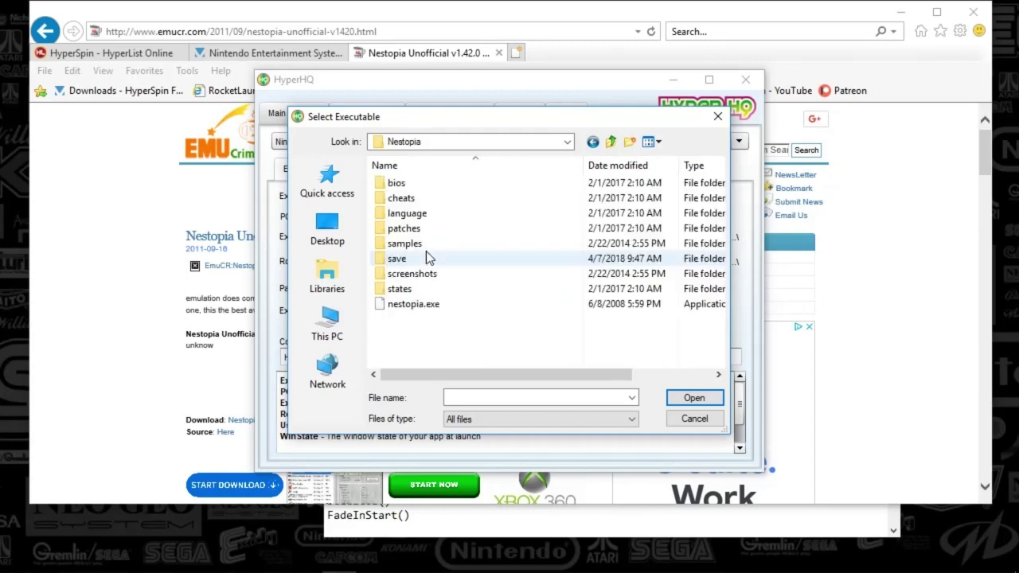
{"action": "double_click", "coordinate": [404, 305]}
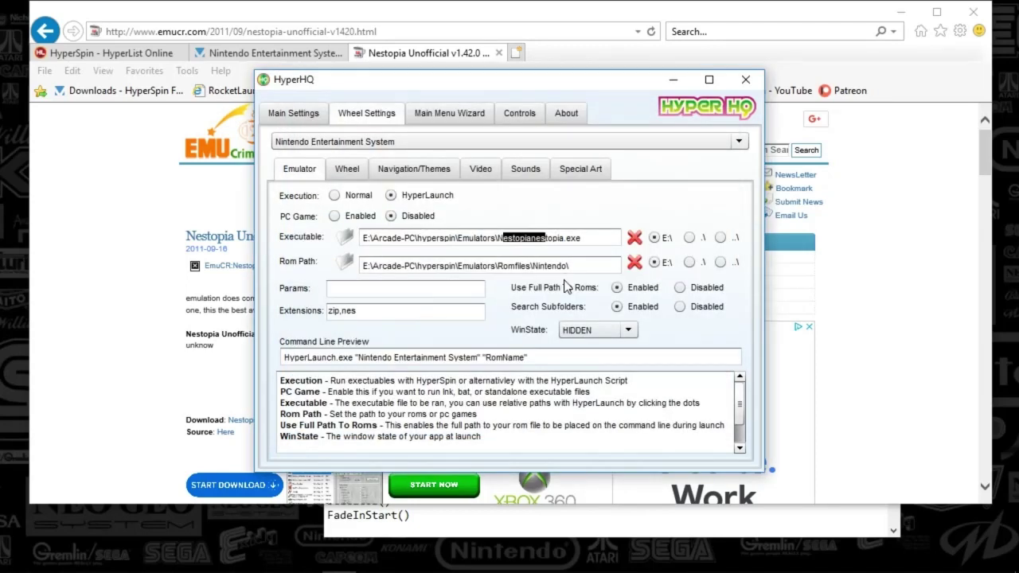
{"action": "left_click", "coordinate": [597, 237]}
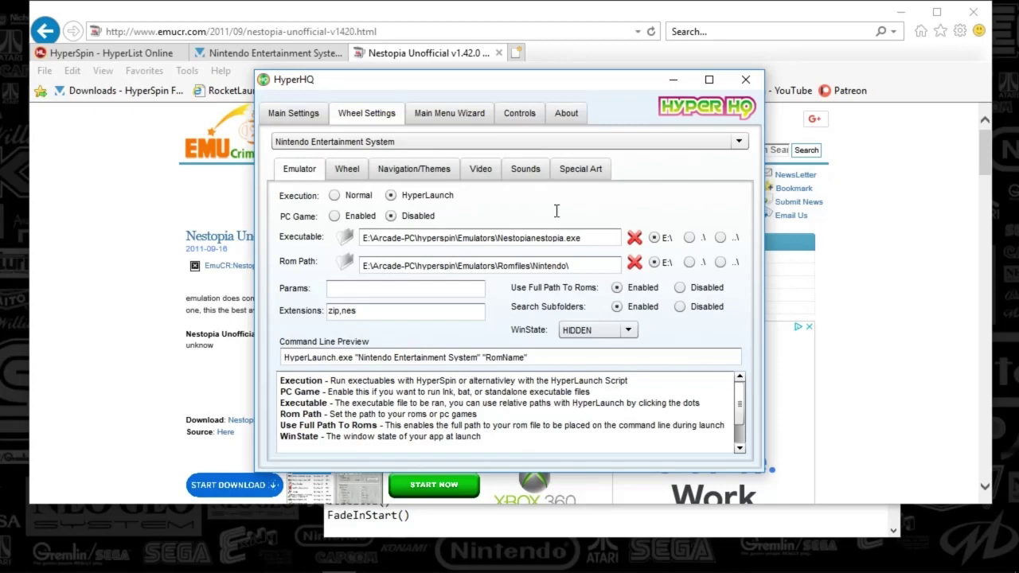
Glance at the Nestopia folder in File Explorer, return to HyperHQ and examine the HyperLaunch command line preview.
{"action": "left_click", "coordinate": [782, 558]}
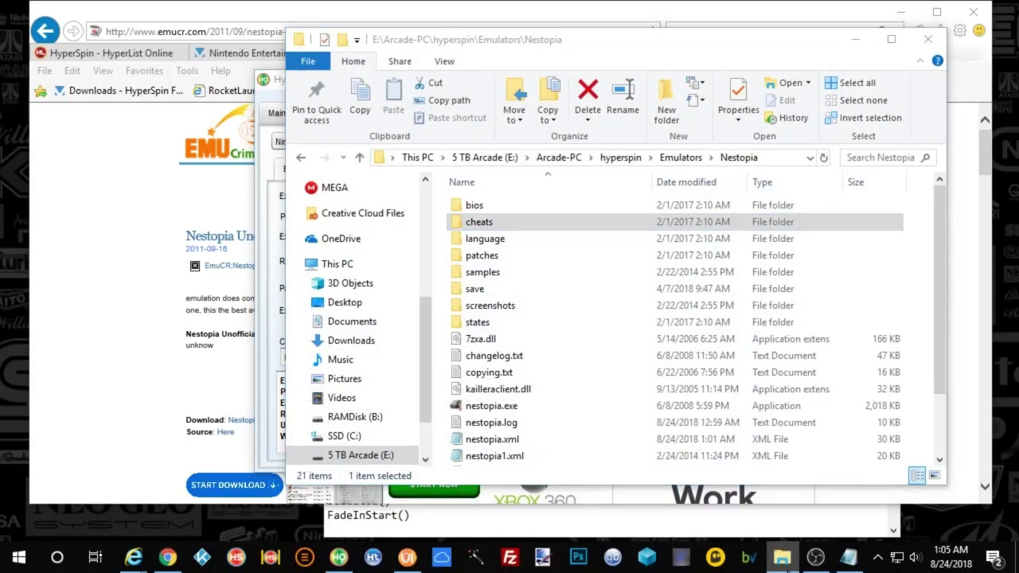
{"action": "left_click", "coordinate": [782, 557]}
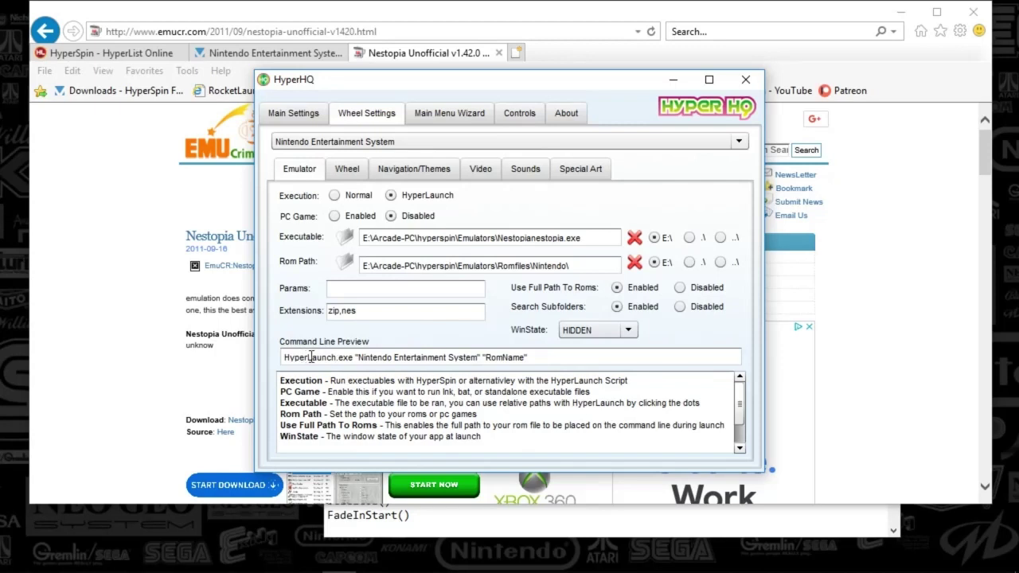
{"action": "left_click_drag", "start_coordinate": [305, 358], "coordinate": [390, 358]}
{"action": "left_click", "coordinate": [360, 357]}
Review the Nintendo Entertainment System's wheel, navigation/themes and video settings, and open its sound settings.
{"action": "left_click", "coordinate": [349, 170]}
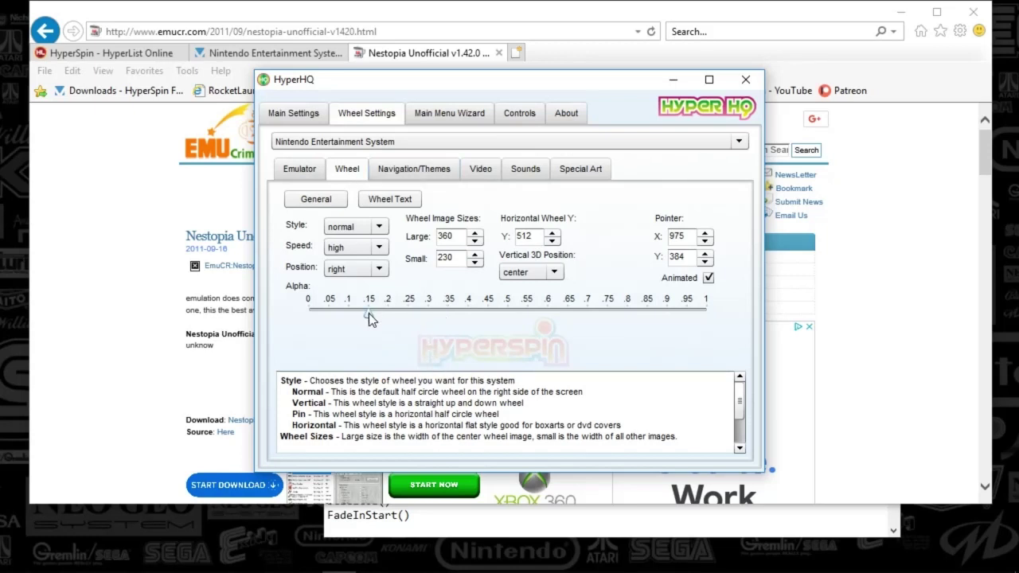
{"action": "left_click", "coordinate": [406, 172]}
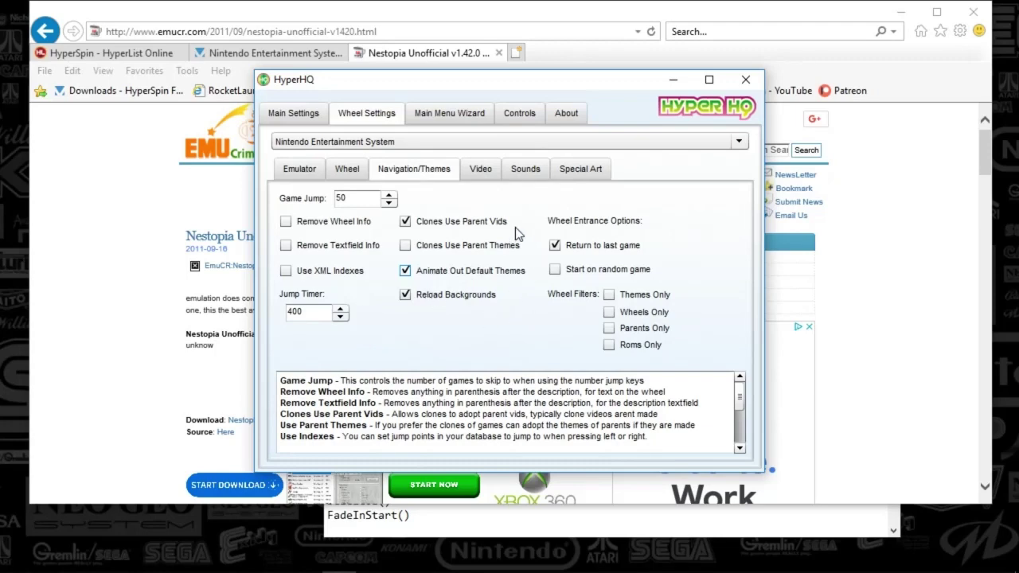
{"action": "left_click", "coordinate": [485, 170]}
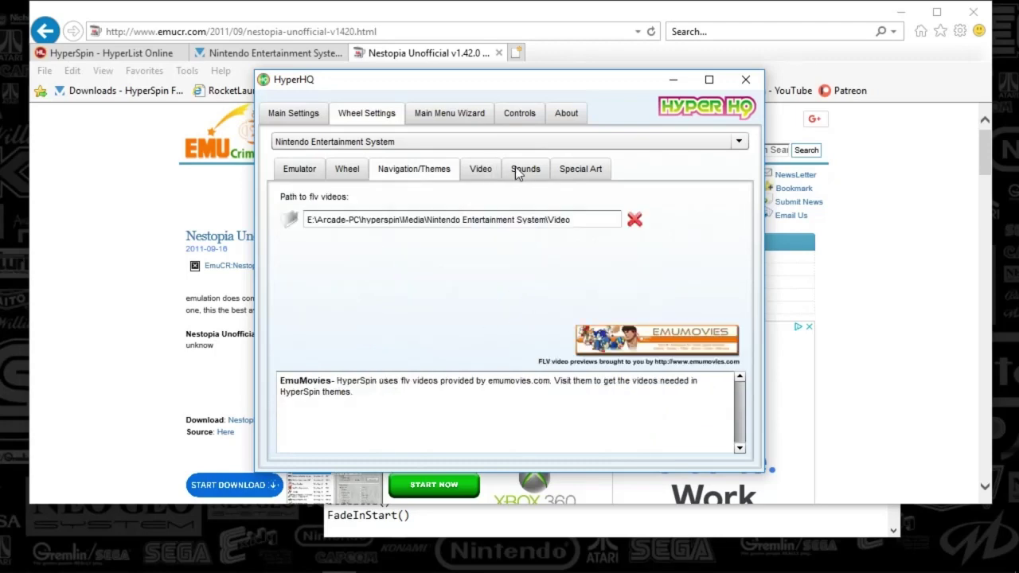
{"action": "left_click", "coordinate": [524, 172]}
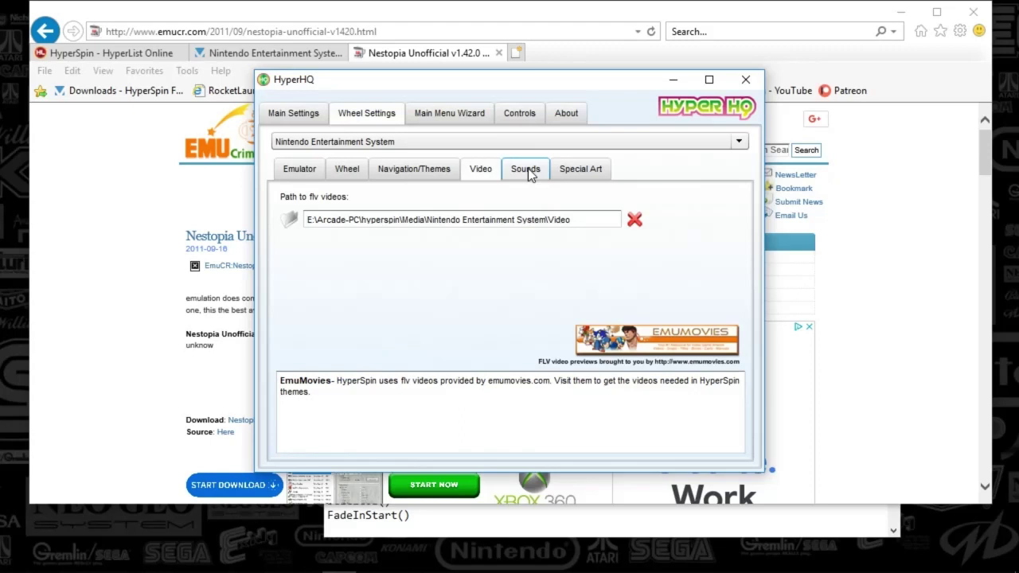
Review the Nintendo Entertainment System's sound and special art settings, and close HyperHQ.
{"action": "left_click", "coordinate": [528, 171]}
{"action": "left_click", "coordinate": [568, 170]}
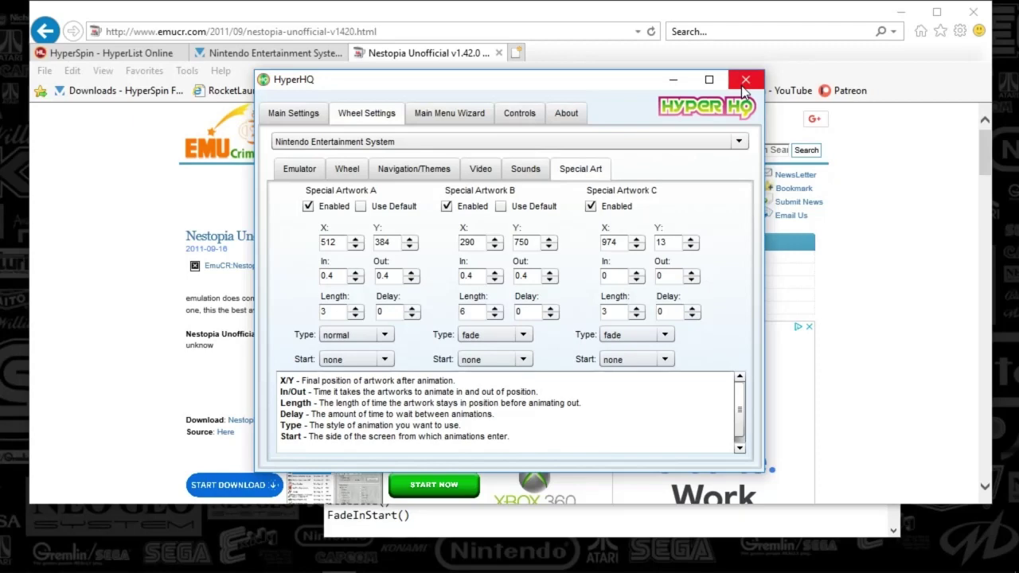
{"action": "left_click", "coordinate": [744, 81]}
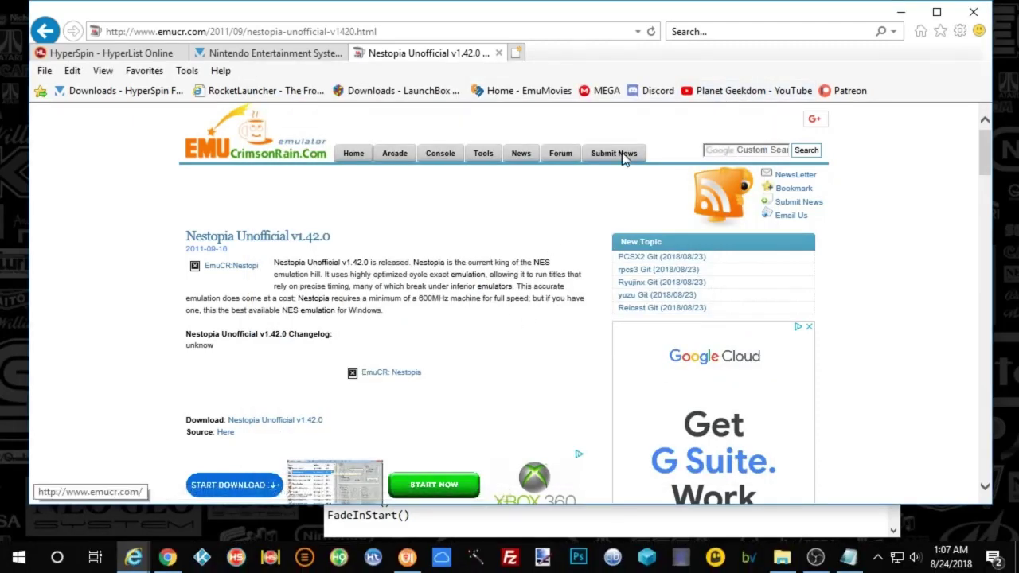
Find the Nintendo Entertainment System entry in HyperList's official system statistics and highlight its row.
{"action": "left_click", "coordinate": [144, 56]}
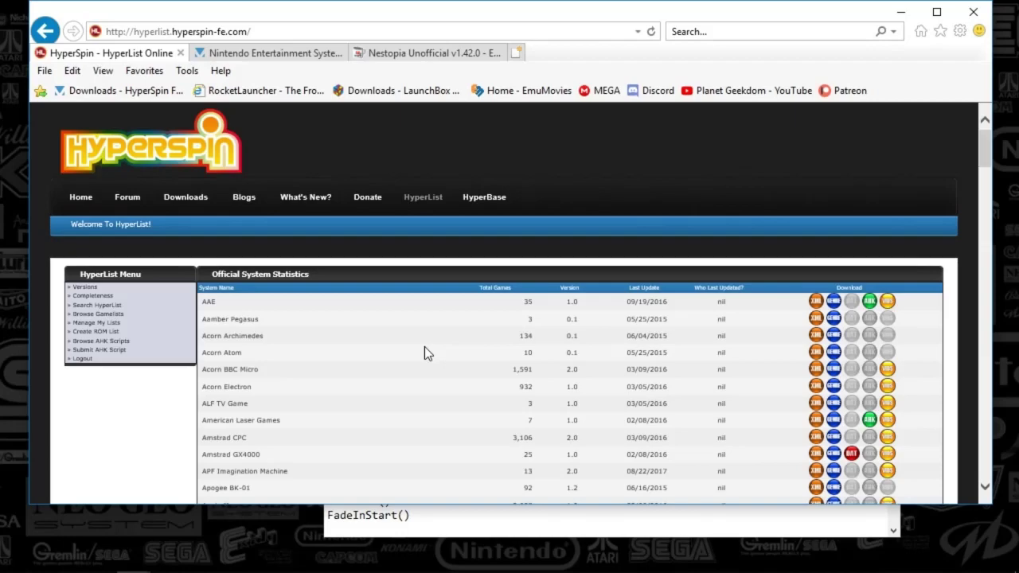
{"action": "scroll", "coordinate": [425, 347], "scroll_direction": "down", "scroll_amount": 15}
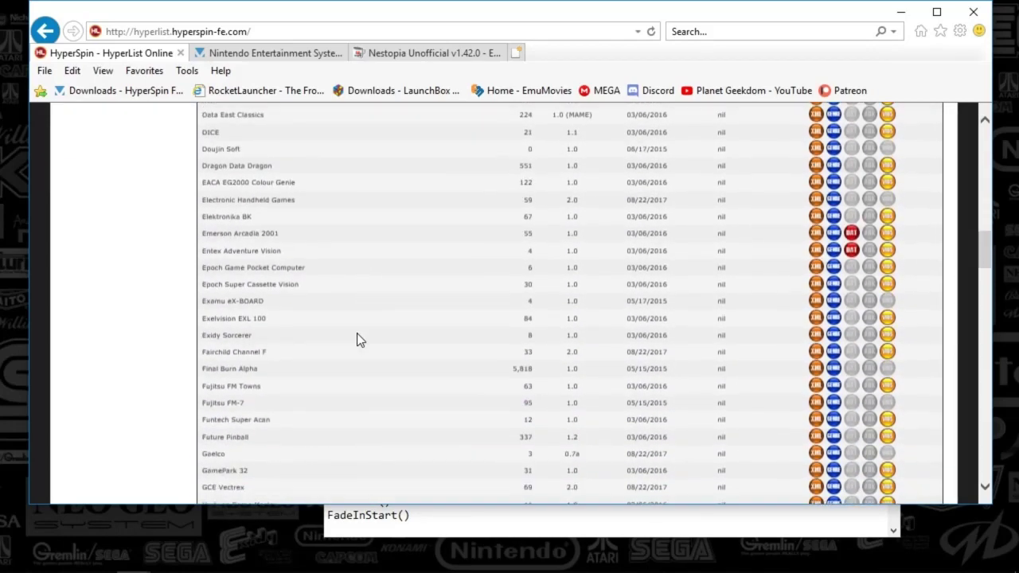
{"action": "scroll", "coordinate": [358, 340], "scroll_direction": "down", "scroll_amount": 20}
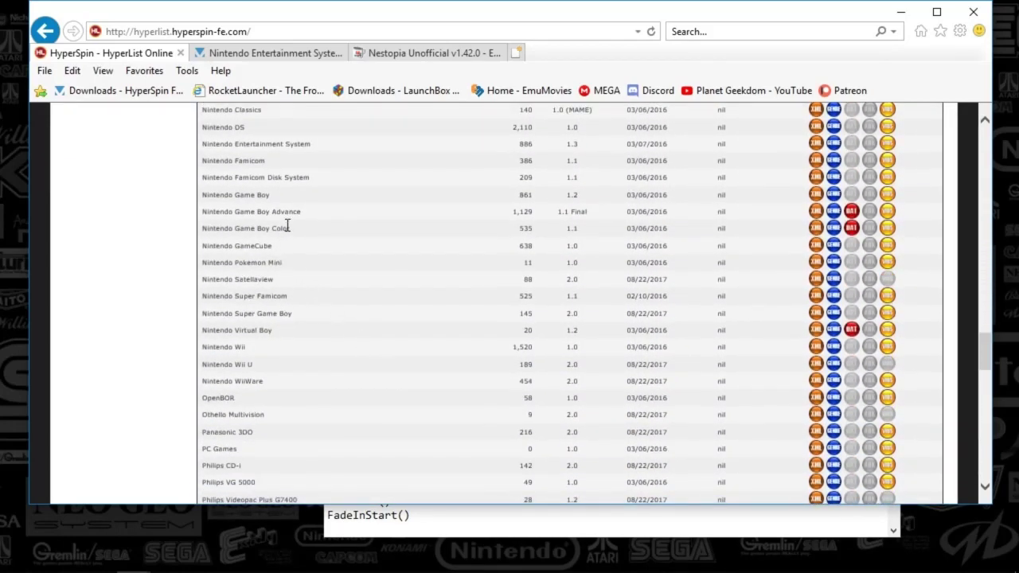
{"action": "left_click_drag", "start_coordinate": [202, 144], "coordinate": [800, 147]}
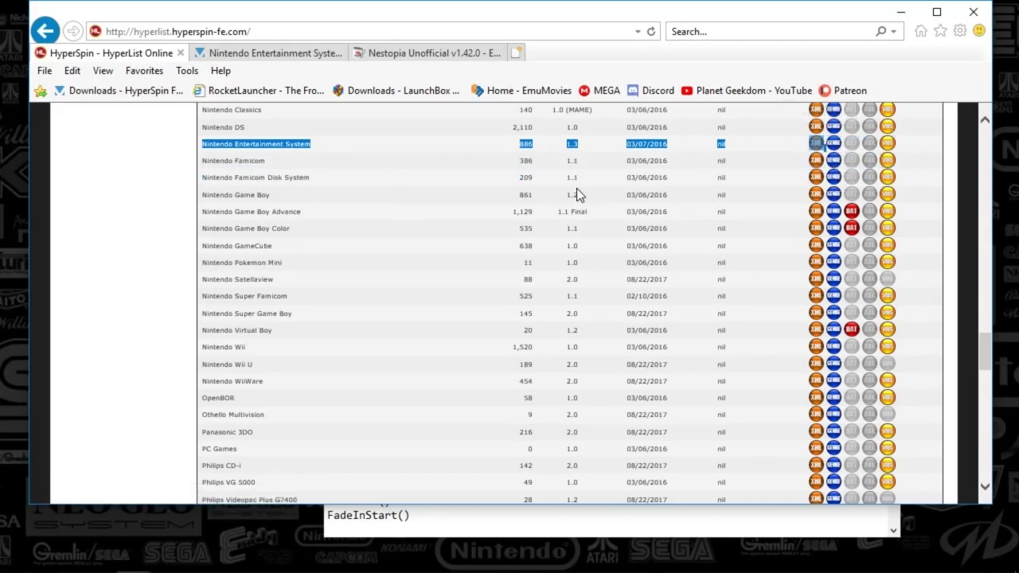
In File Explorer, open hyperspin\Databases\Nintendo Entertainment System and locate Nintendo Entertainment System.xml.
{"action": "left_click", "coordinate": [713, 557]}
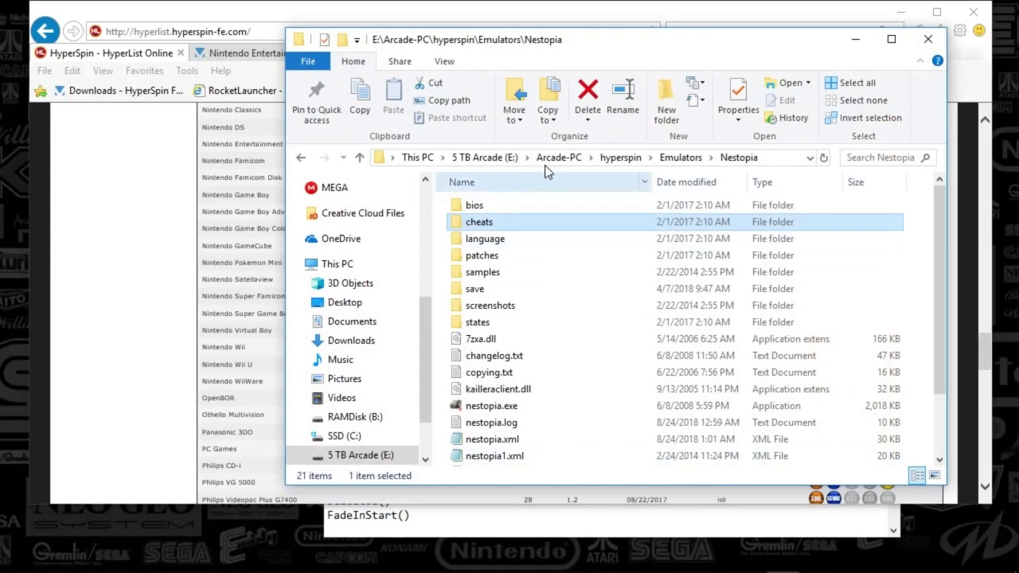
{"action": "left_click", "coordinate": [619, 157]}
{"action": "double_click", "coordinate": [513, 221]}
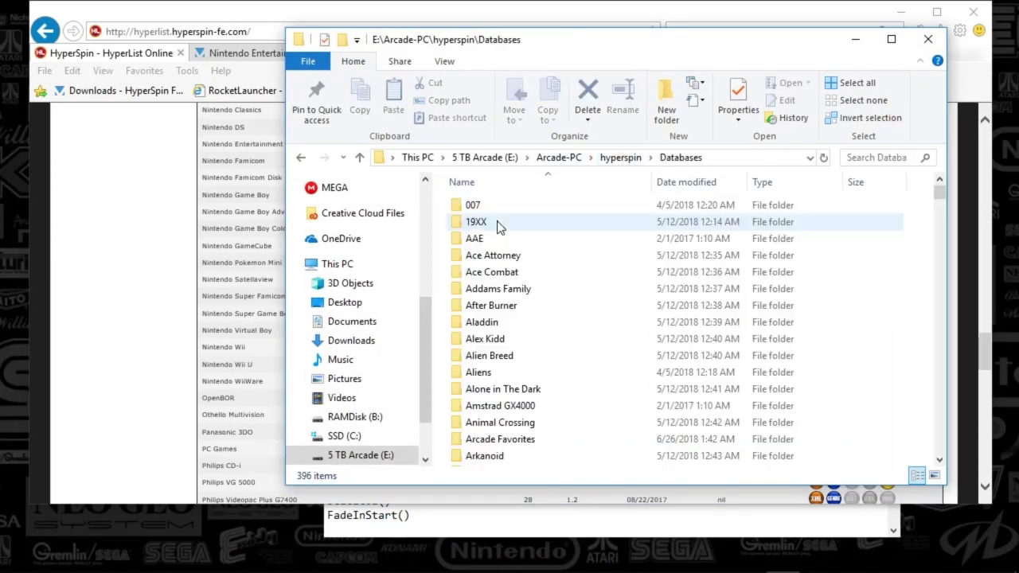
{"action": "scroll", "coordinate": [521, 314], "scroll_direction": "down", "scroll_amount": 20}
{"action": "scroll", "coordinate": [525, 316], "scroll_direction": "down", "scroll_amount": 20}
{"action": "scroll", "coordinate": [530, 326], "scroll_direction": "up", "scroll_amount": 8}
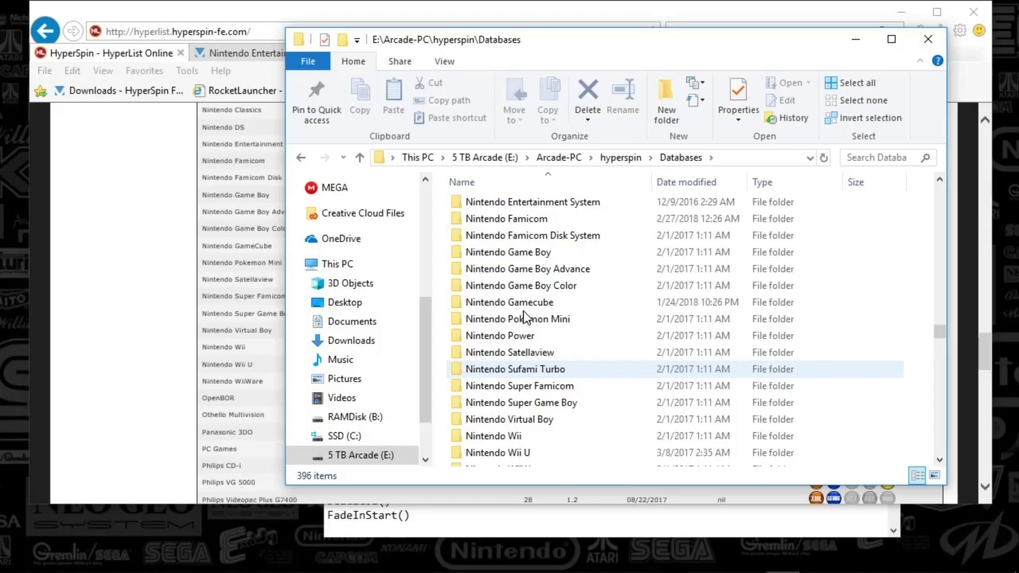
{"action": "double_click", "coordinate": [560, 421]}
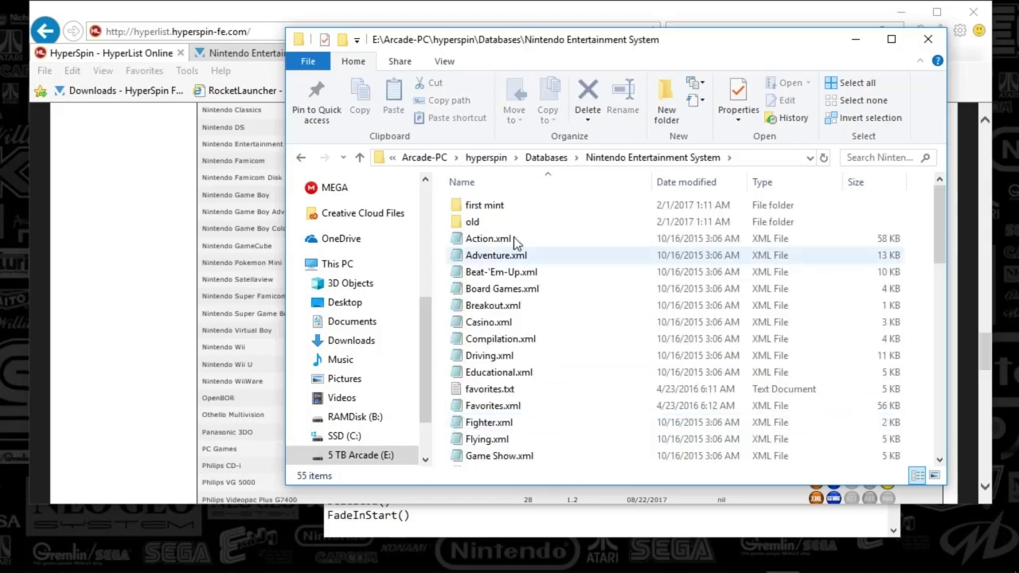
{"action": "scroll", "coordinate": [489, 366], "scroll_direction": "down", "scroll_amount": 5}
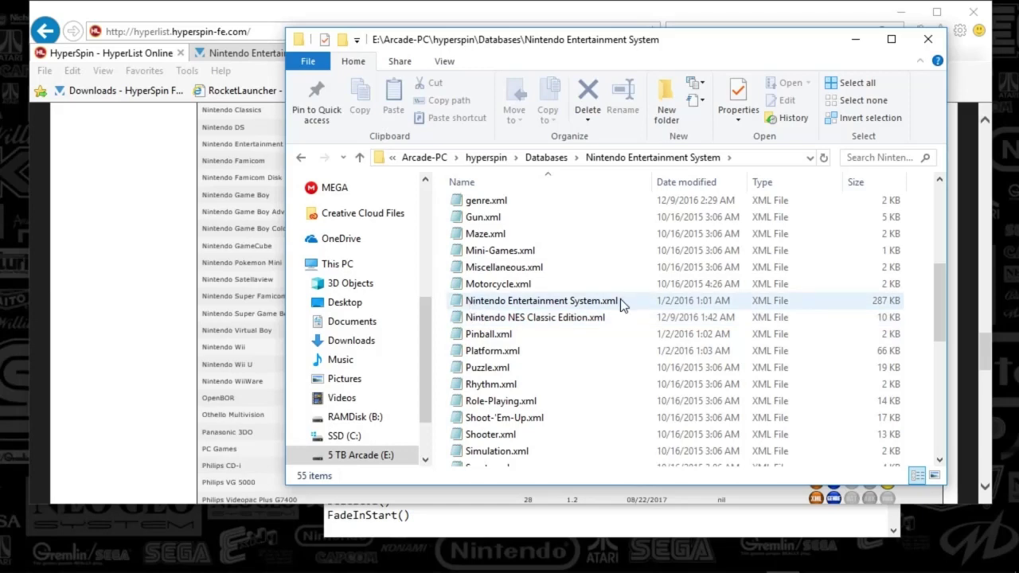
Return to the browser and view HyperSpin's Nintendo Entertainment System downloads page.
{"action": "left_click", "coordinate": [481, 14]}
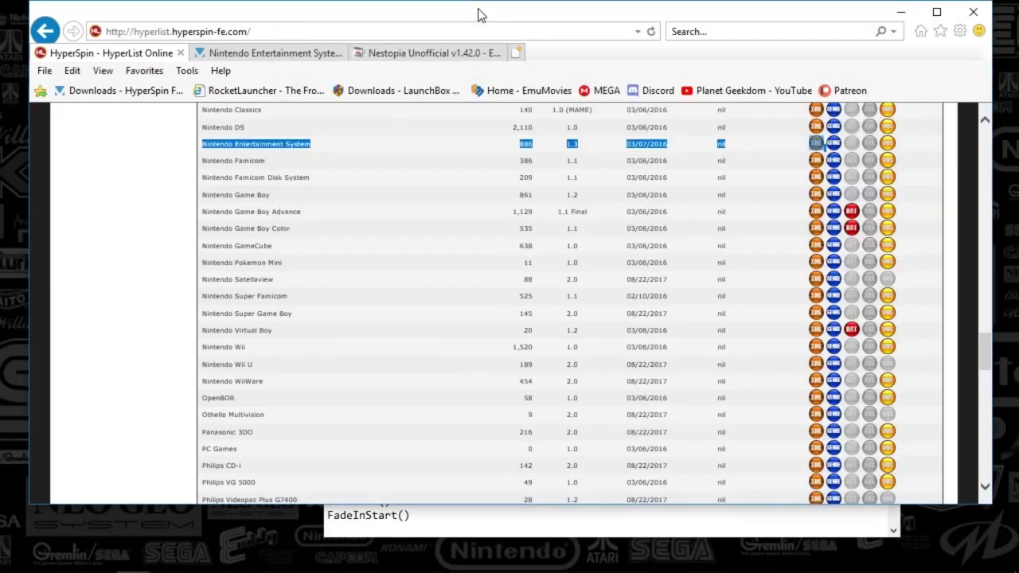
{"action": "left_click", "coordinate": [292, 53]}
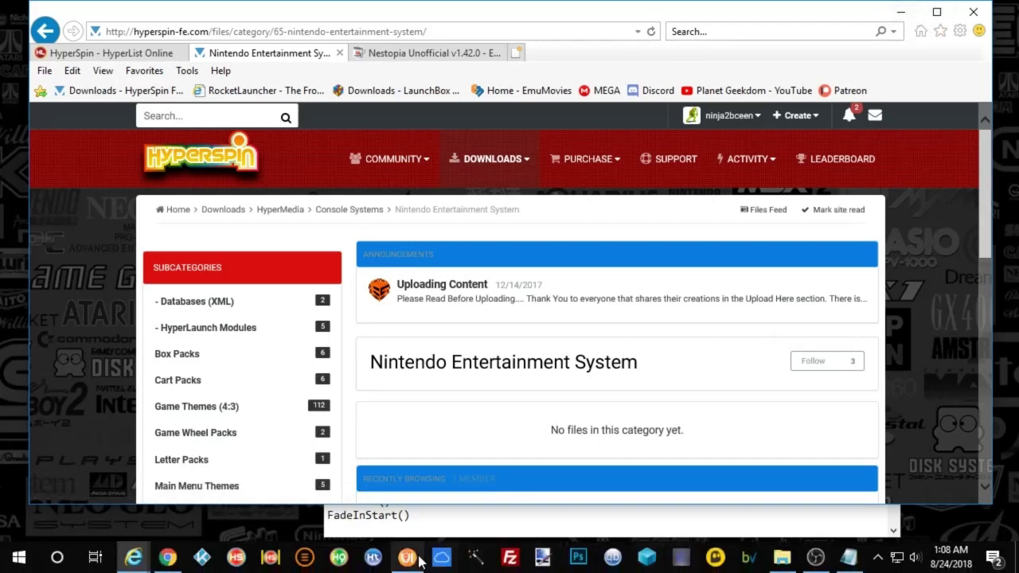
Switch to RocketLauncherUI, examine the global Nestopia emulator's path, rom extensions and module, and close its editor.
{"action": "mouse_move", "coordinate": [408, 557]}
{"action": "left_click", "coordinate": [406, 500]}
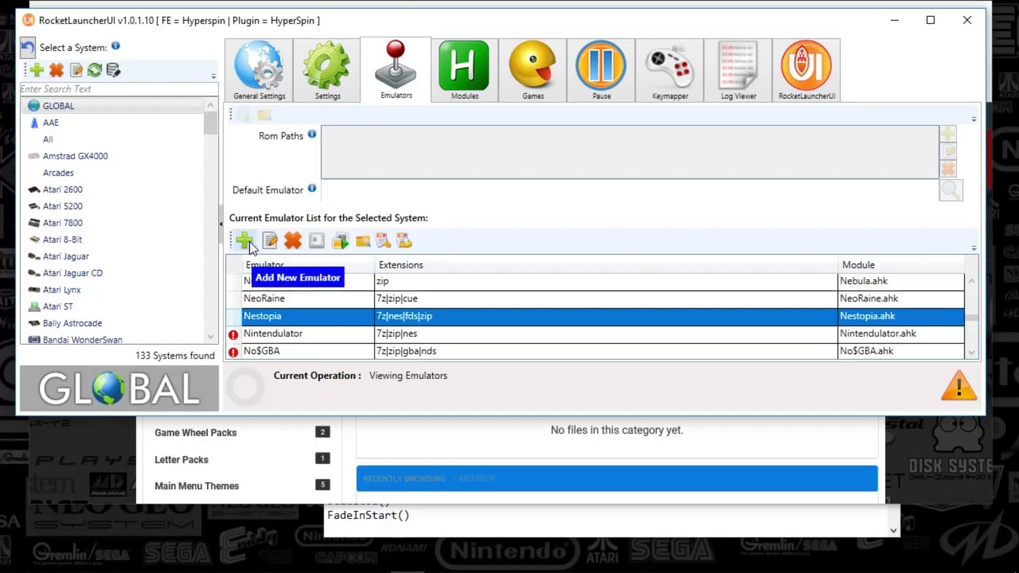
{"action": "double_click", "coordinate": [310, 318]}
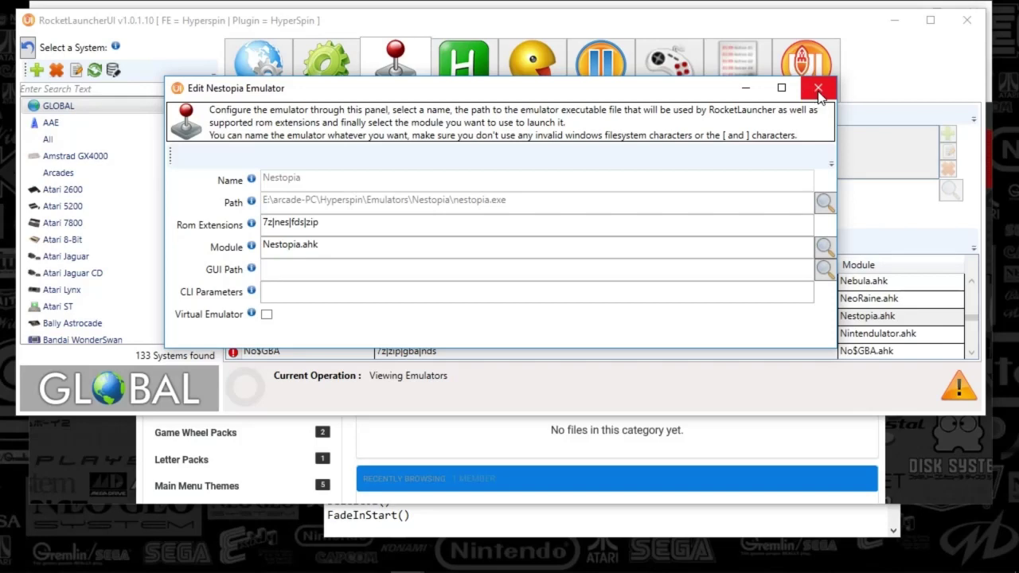
{"action": "left_click", "coordinate": [818, 88]}
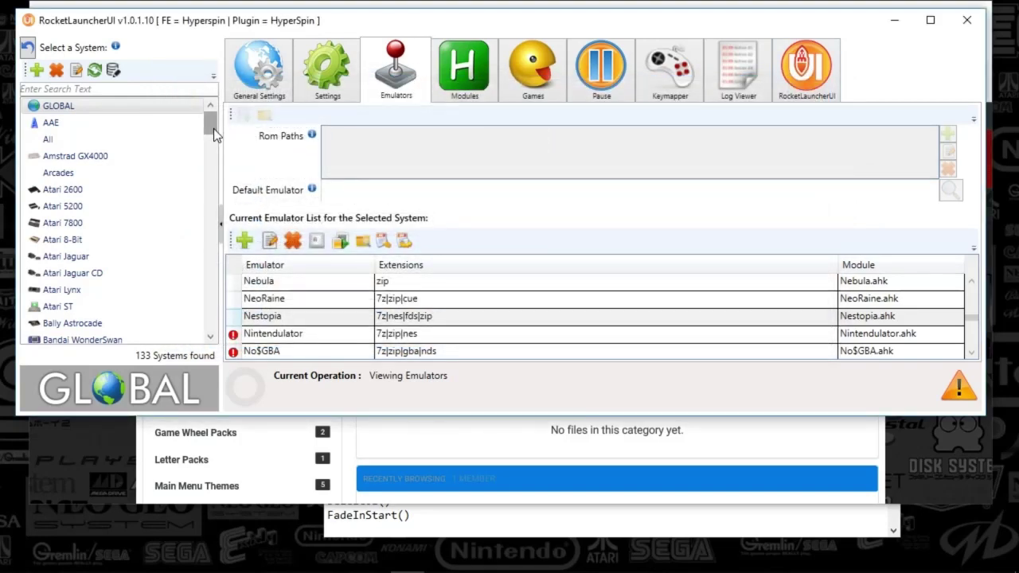
Select the Nintendo Entertainment System and review its main, general fade and bezel settings.
{"action": "left_click_drag", "start_coordinate": [213, 129], "coordinate": [214, 231]}
{"action": "left_click", "coordinate": [137, 207]}
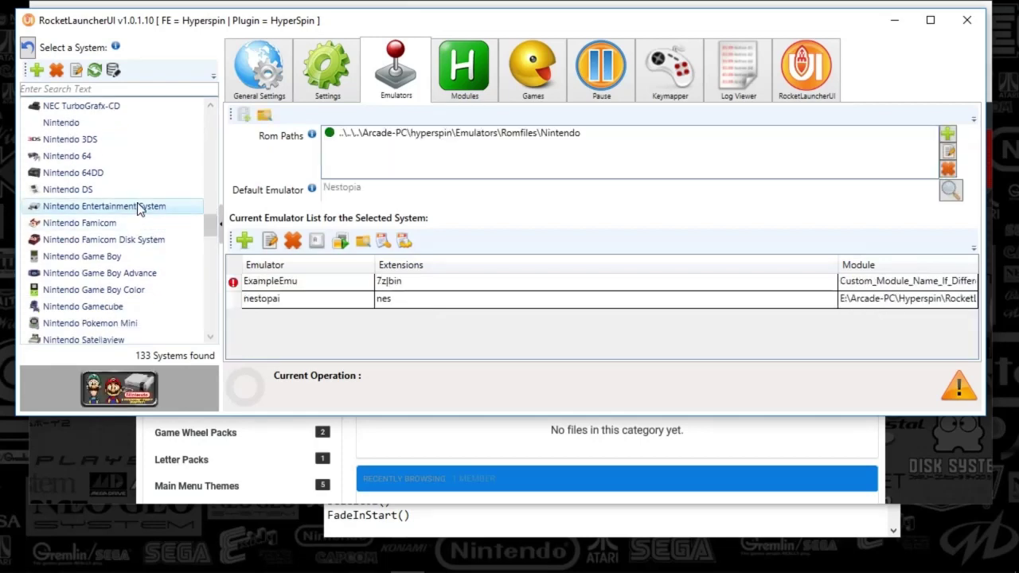
{"action": "left_click", "coordinate": [263, 65]}
{"action": "left_click", "coordinate": [304, 70]}
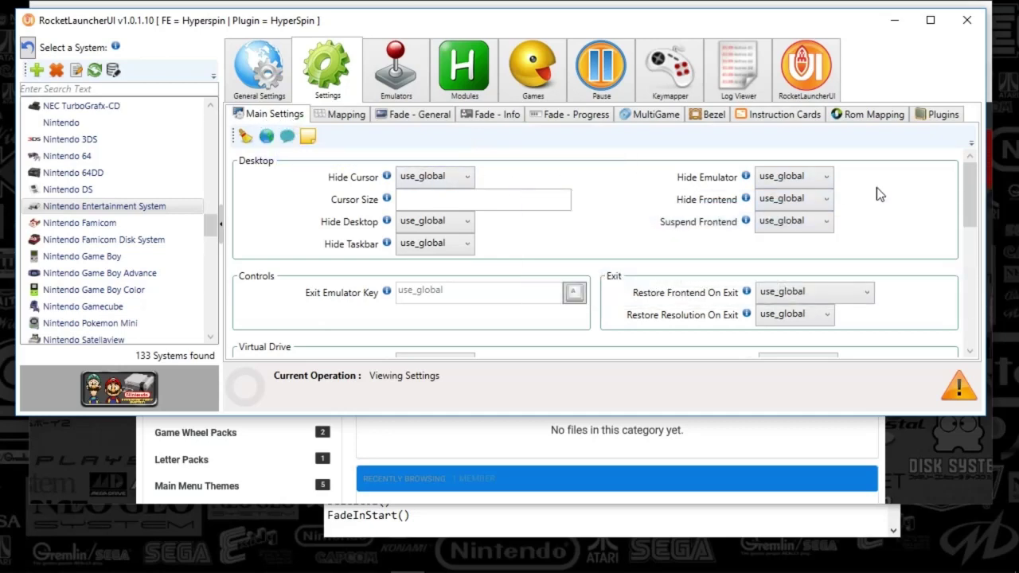
{"action": "left_click_drag", "start_coordinate": [976, 195], "coordinate": [987, 318]}
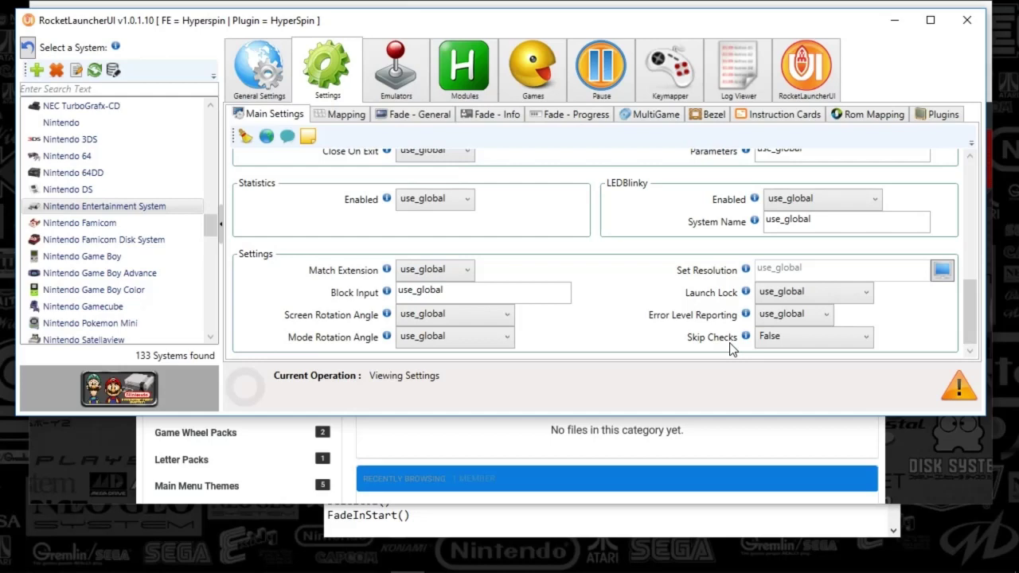
{"action": "left_click_drag", "start_coordinate": [969, 310], "coordinate": [983, 141]}
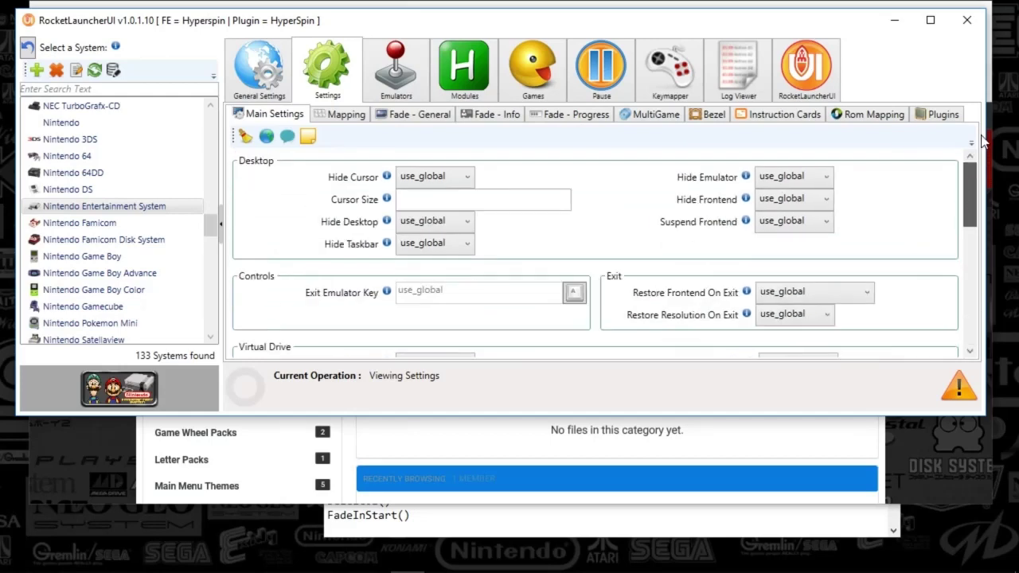
{"action": "left_click", "coordinate": [421, 116]}
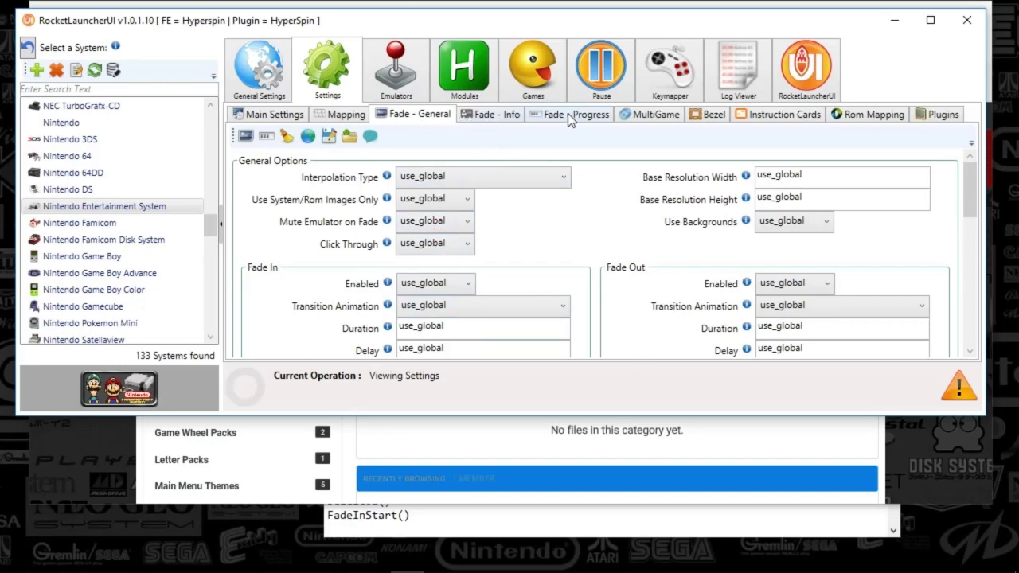
{"action": "left_click", "coordinate": [716, 115]}
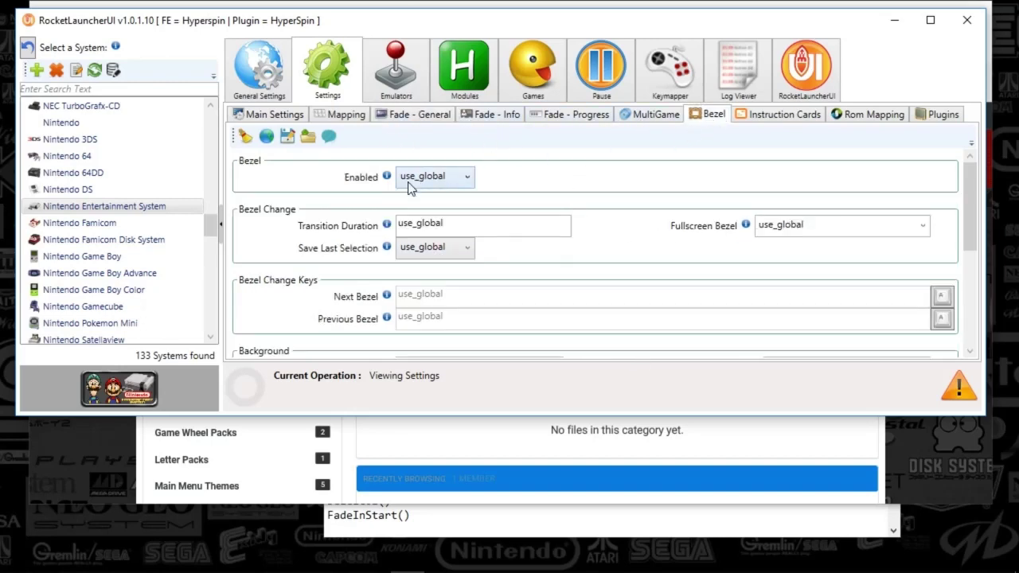
Check the Nintendo Entertainment System's rom path and the emulators available as its default, leaving the selection unchanged.
{"action": "left_click", "coordinate": [405, 75]}
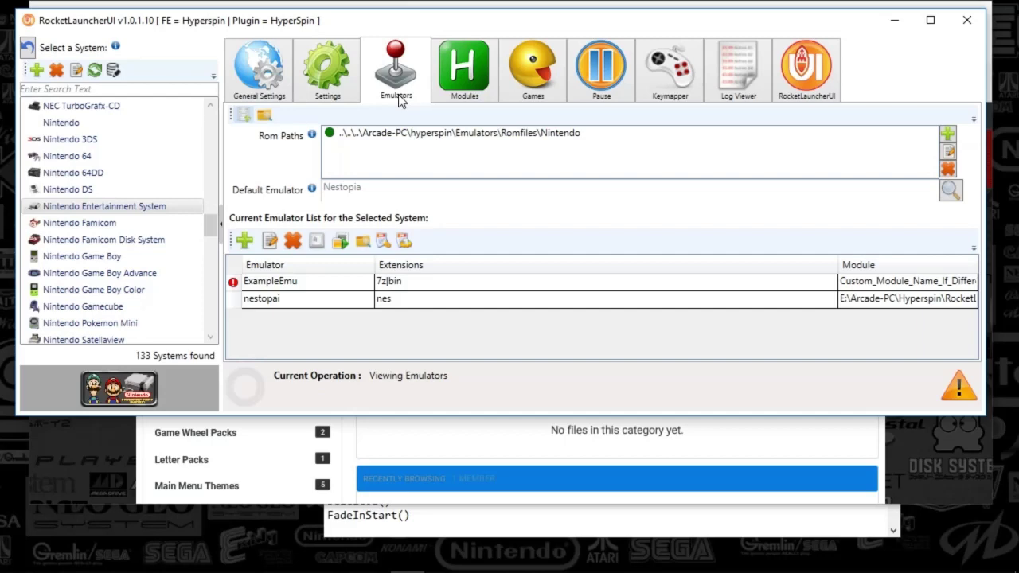
{"action": "left_click", "coordinate": [364, 136]}
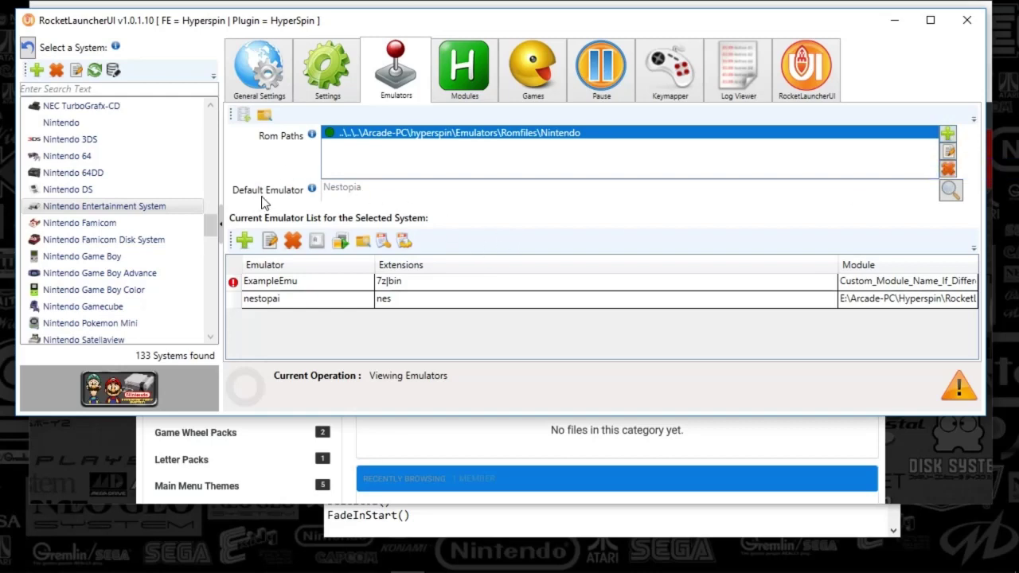
{"action": "left_click", "coordinate": [949, 191]}
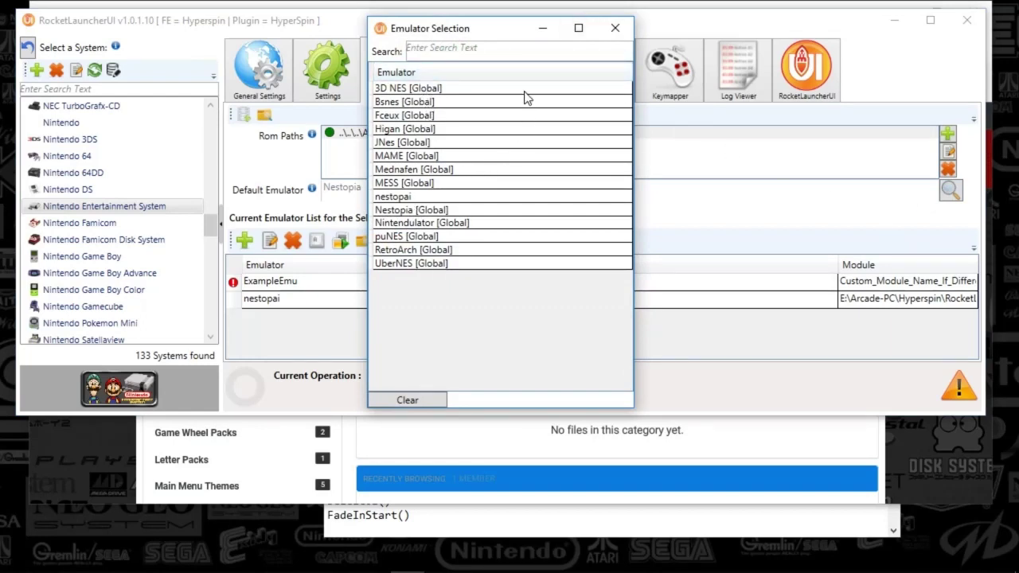
{"action": "left_click", "coordinate": [614, 27]}
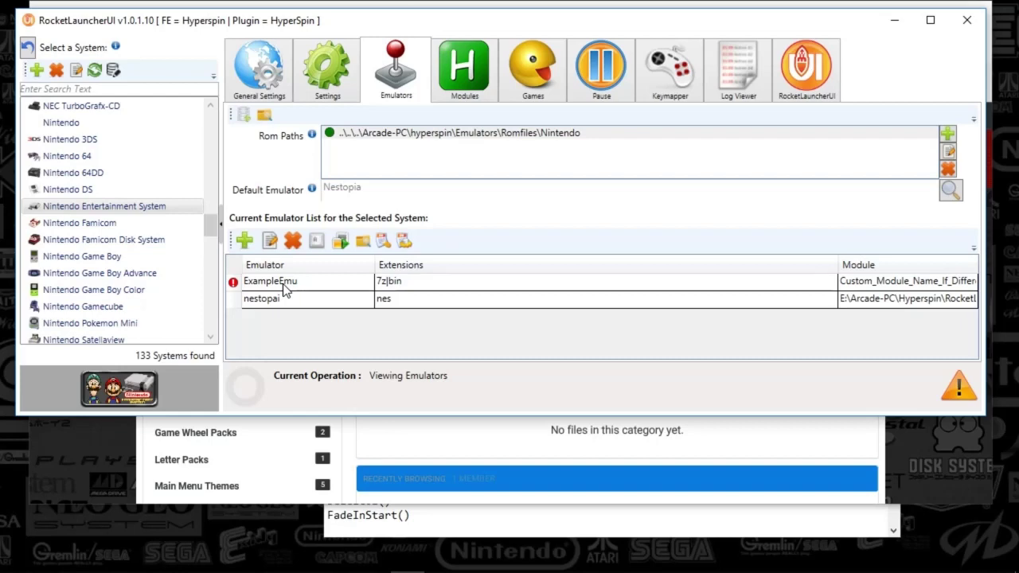
Find Nestopia.ahk among the installed modules, read its notes and close them.
{"action": "left_click", "coordinate": [454, 92]}
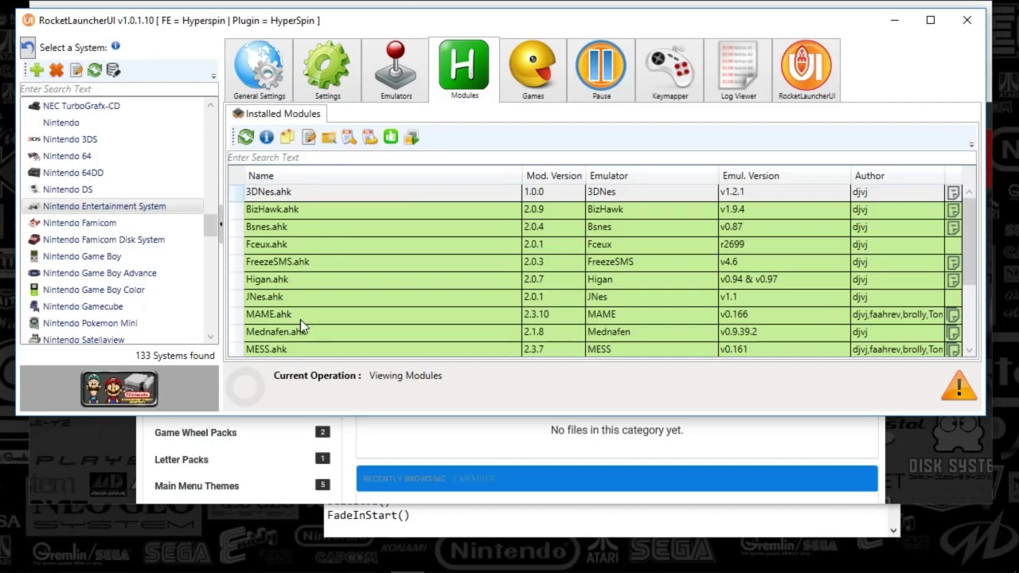
{"action": "scroll", "coordinate": [300, 317], "scroll_direction": "down", "scroll_amount": 3}
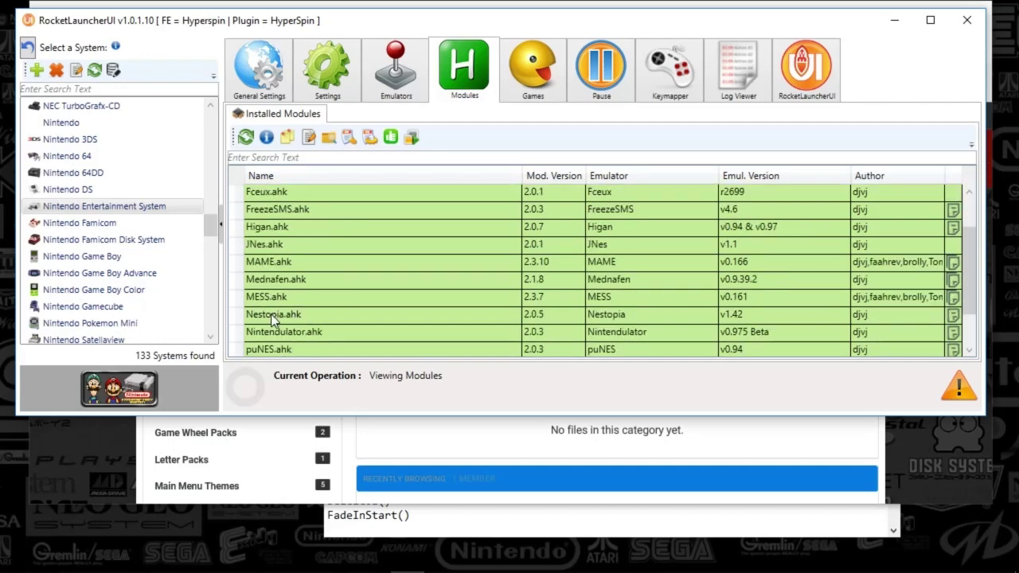
{"action": "left_click", "coordinate": [271, 315]}
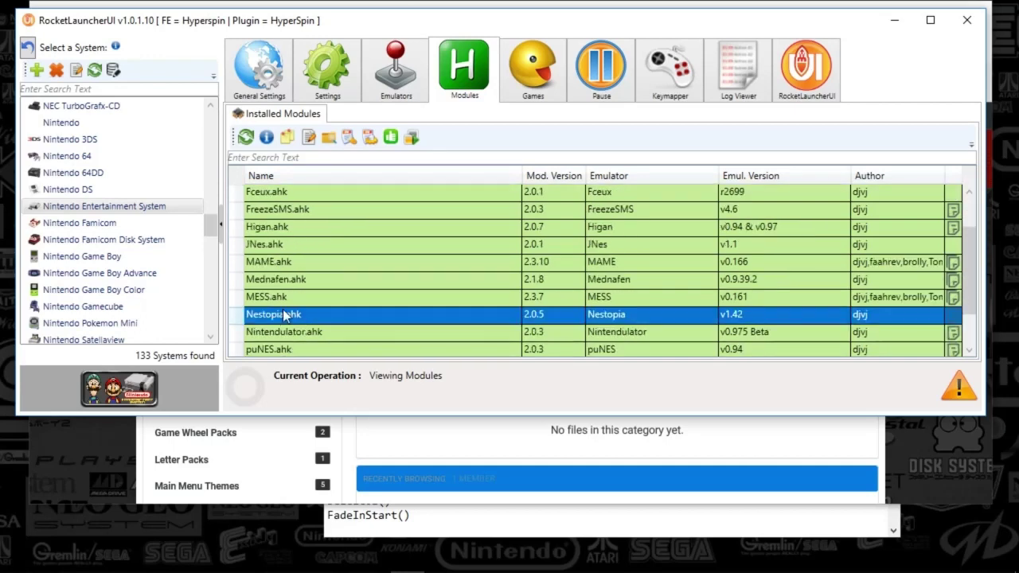
{"action": "left_click", "coordinate": [287, 139]}
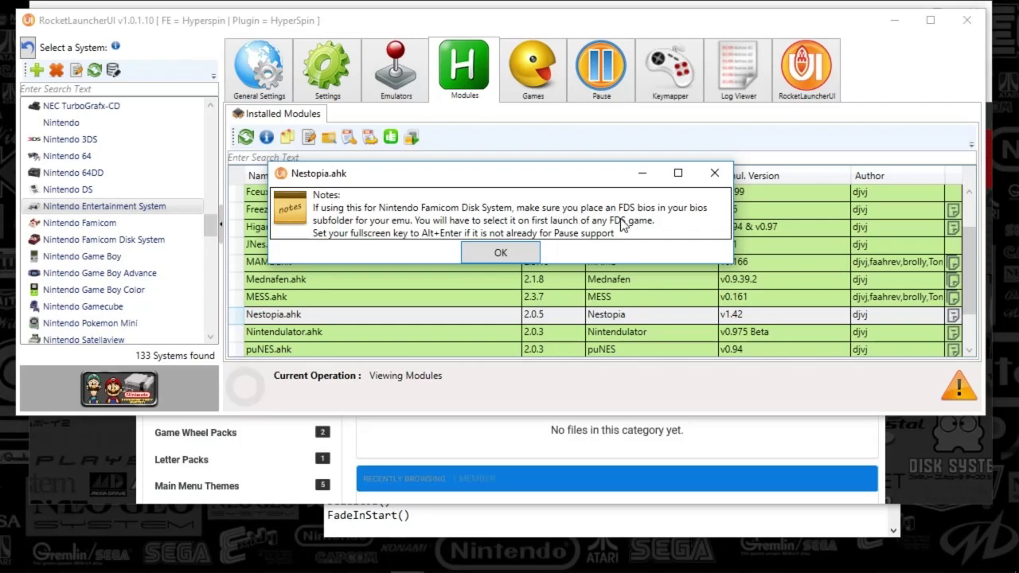
{"action": "left_click", "coordinate": [714, 172]}
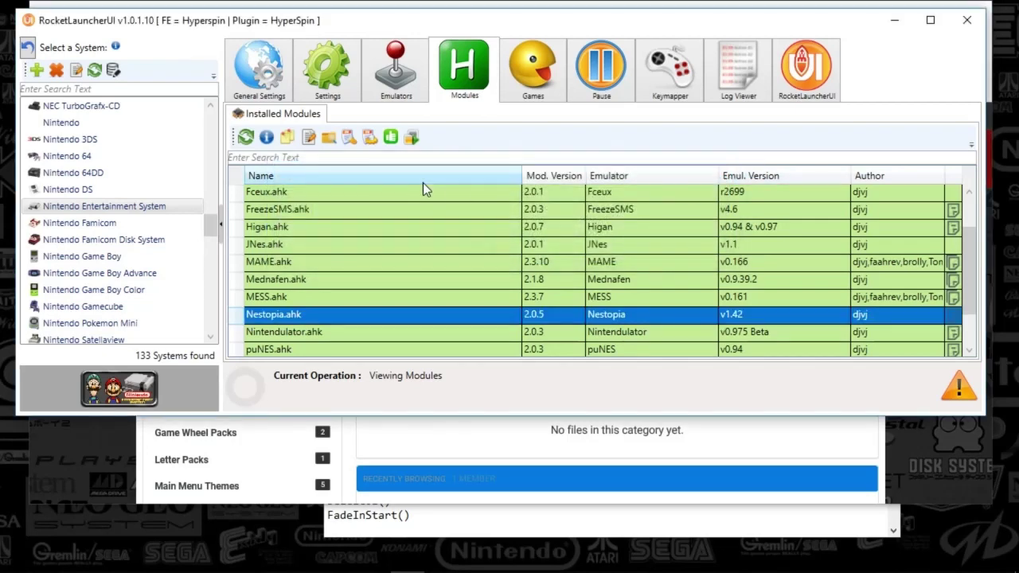
Open the global settings of Nestopia.ahk and inspect the rom settings, including those for Championship Bowling (USA).
{"action": "left_click", "coordinate": [347, 139]}
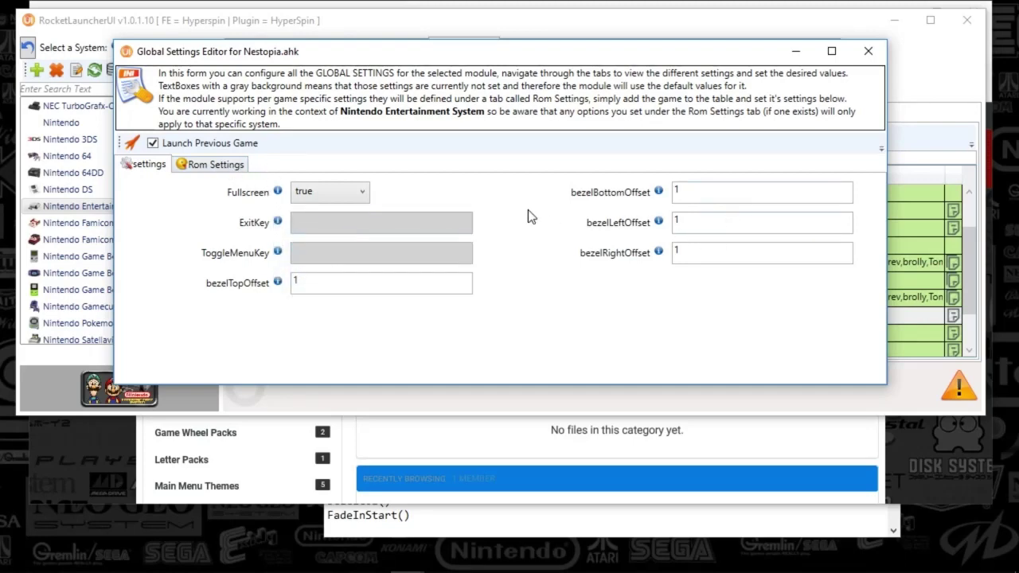
{"action": "left_click", "coordinate": [210, 167]}
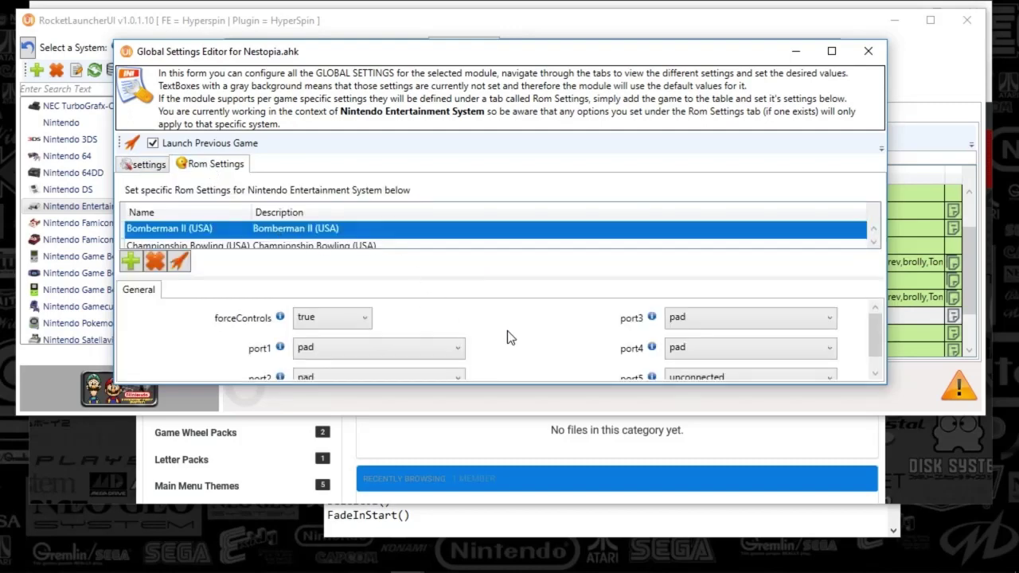
{"action": "left_click_drag", "start_coordinate": [526, 390], "coordinate": [536, 548]}
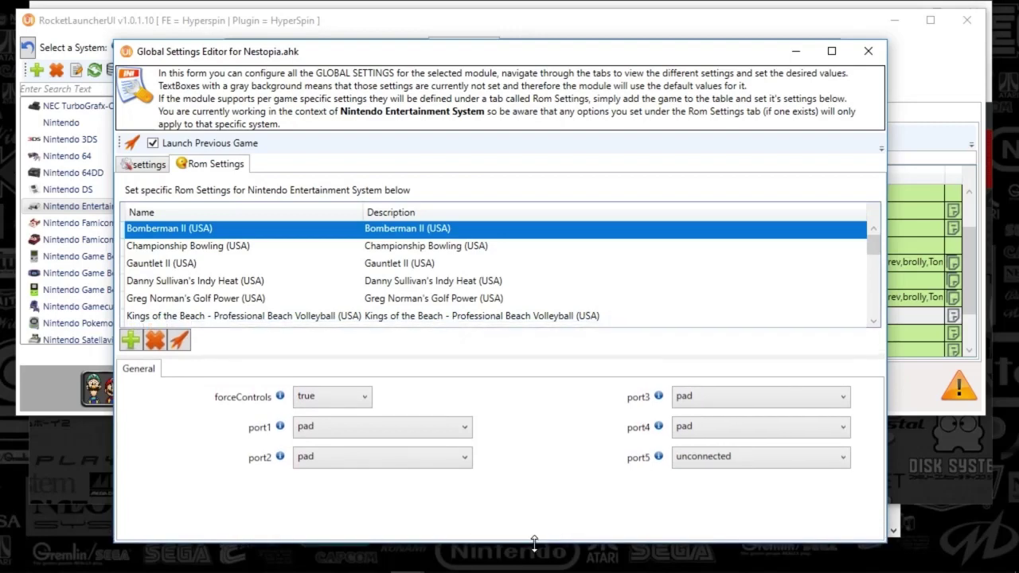
{"action": "left_click", "coordinate": [210, 251]}
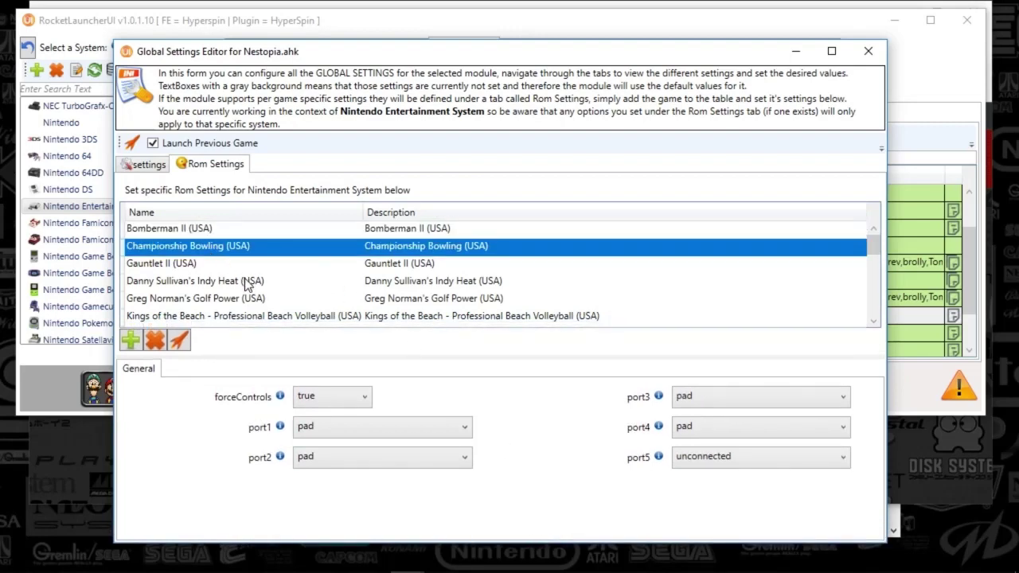
Inspect the port settings of the listed roms from Bomberman II (USA) to Kings of the Beach - Professional Beach Volleyball (USA).
{"action": "left_click", "coordinate": [203, 233]}
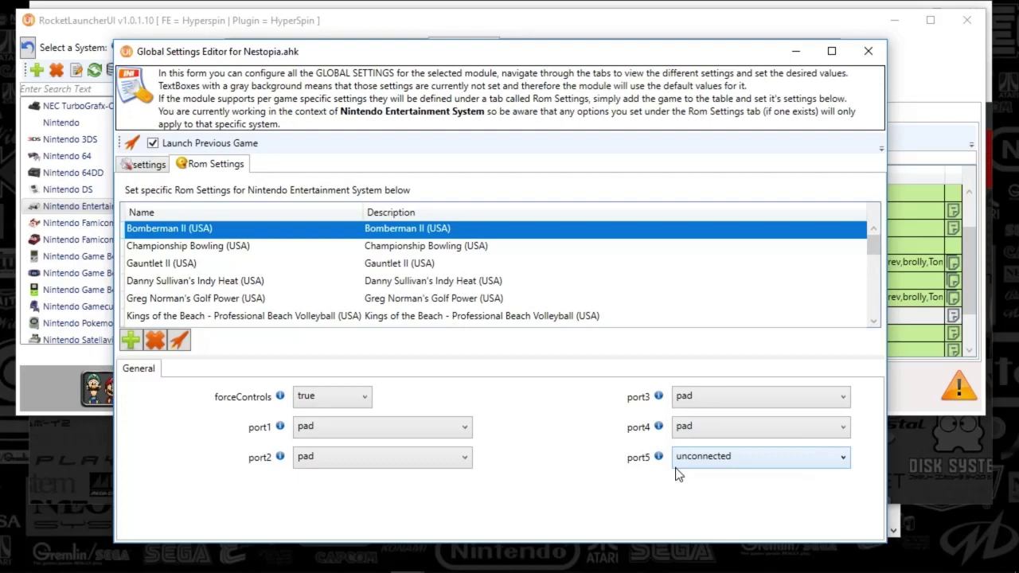
{"action": "left_click", "coordinate": [189, 247]}
{"action": "left_click", "coordinate": [184, 265]}
{"action": "left_click", "coordinate": [193, 283]}
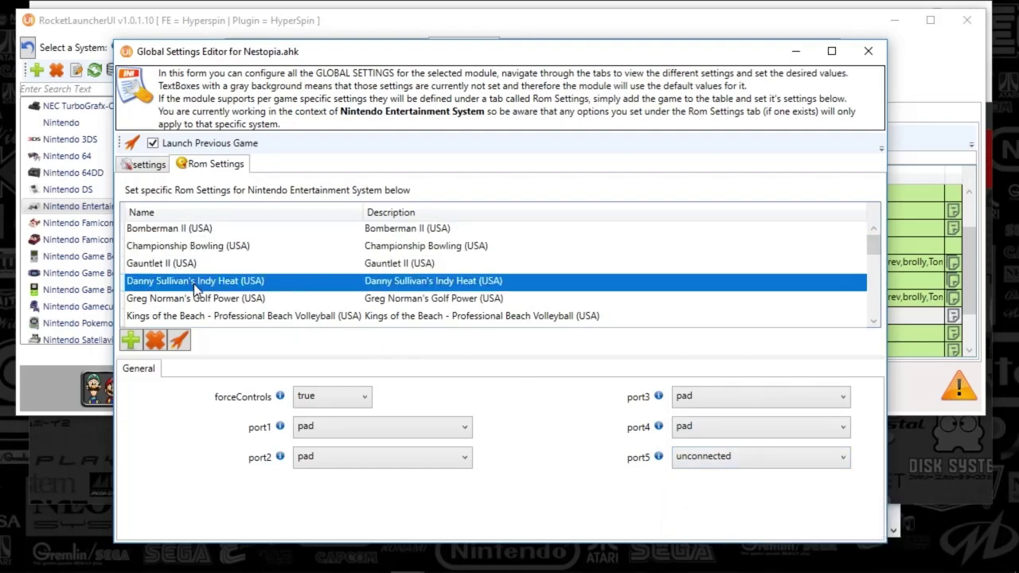
{"action": "left_click", "coordinate": [200, 299]}
{"action": "left_click", "coordinate": [208, 316]}
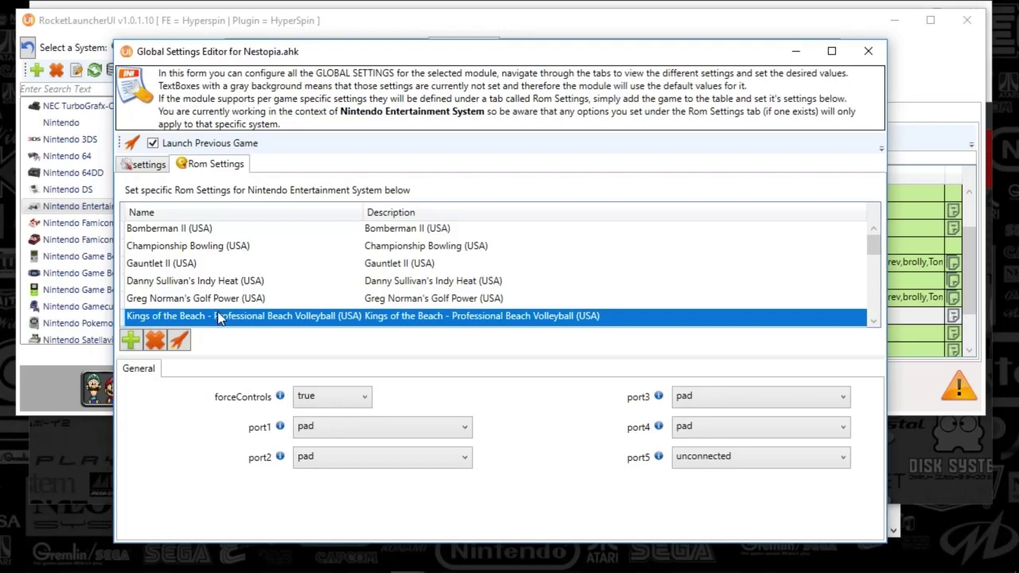
Check the port settings of the roms from Harlem Globetrotters (USA) through NES Play Action Football (USA).
{"action": "left_click", "coordinate": [873, 321]}
{"action": "left_click", "coordinate": [873, 321]}
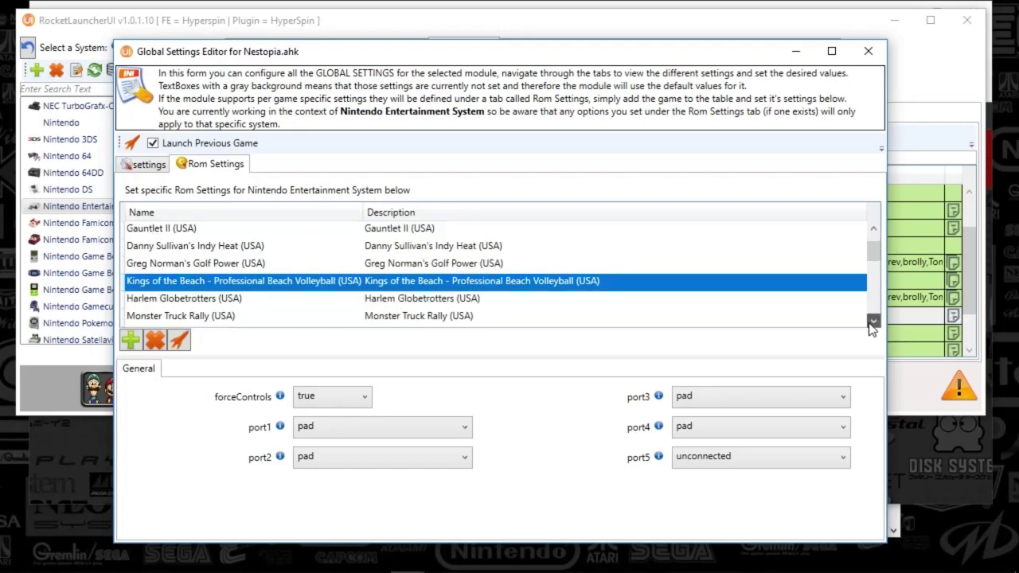
{"action": "left_click", "coordinate": [873, 321]}
{"action": "left_click", "coordinate": [873, 321]}
{"action": "left_click", "coordinate": [471, 265]}
{"action": "left_click", "coordinate": [445, 281]}
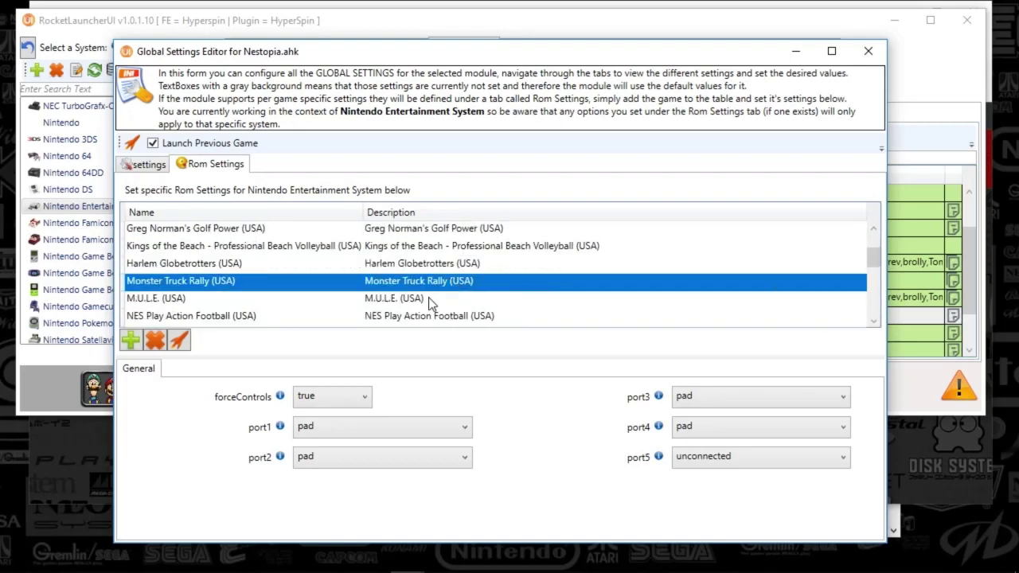
{"action": "left_click", "coordinate": [430, 300]}
{"action": "left_click", "coordinate": [424, 316]}
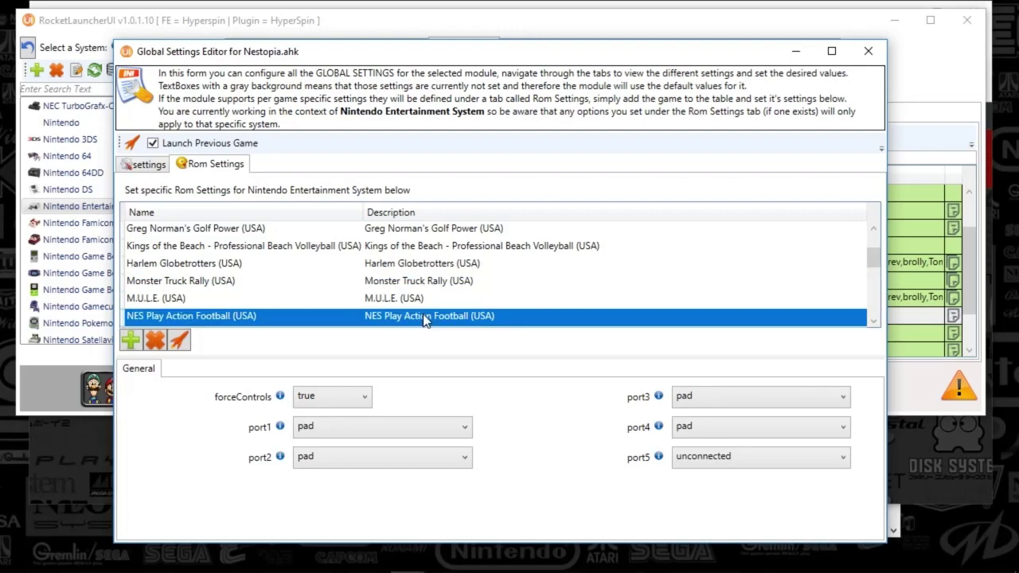
Go through the port settings of the roms from Magic Johnson's Fast Break (USA) to Rackets & Rivals (Europe).
{"action": "left_click", "coordinate": [873, 321]}
{"action": "left_click", "coordinate": [873, 321]}
{"action": "left_click", "coordinate": [873, 321]}
{"action": "left_click", "coordinate": [873, 321]}
{"action": "left_click", "coordinate": [873, 321]}
{"action": "left_click", "coordinate": [424, 253]}
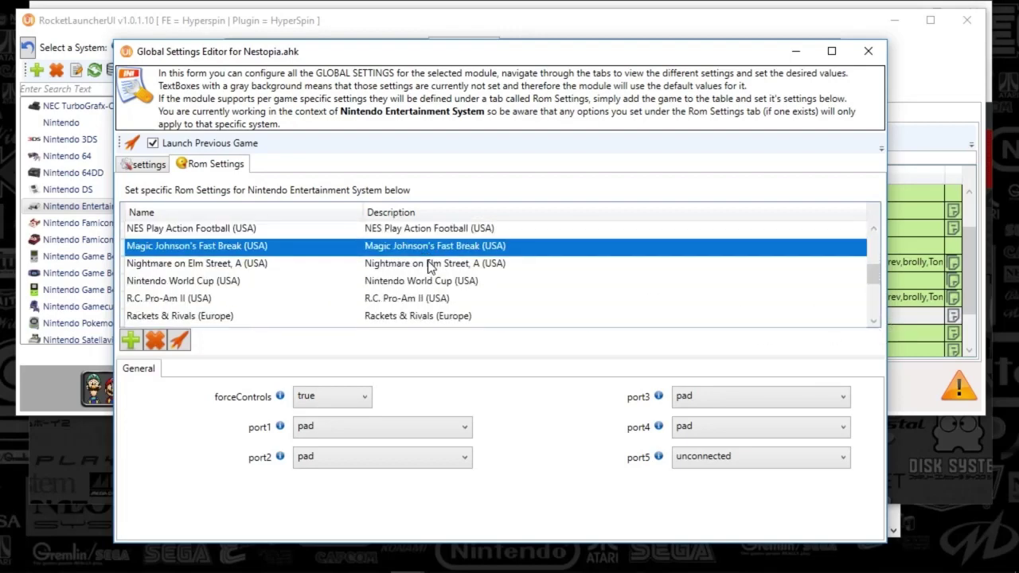
{"action": "left_click", "coordinate": [430, 266]}
{"action": "left_click", "coordinate": [422, 280]}
{"action": "left_click", "coordinate": [411, 300]}
{"action": "left_click", "coordinate": [414, 319]}
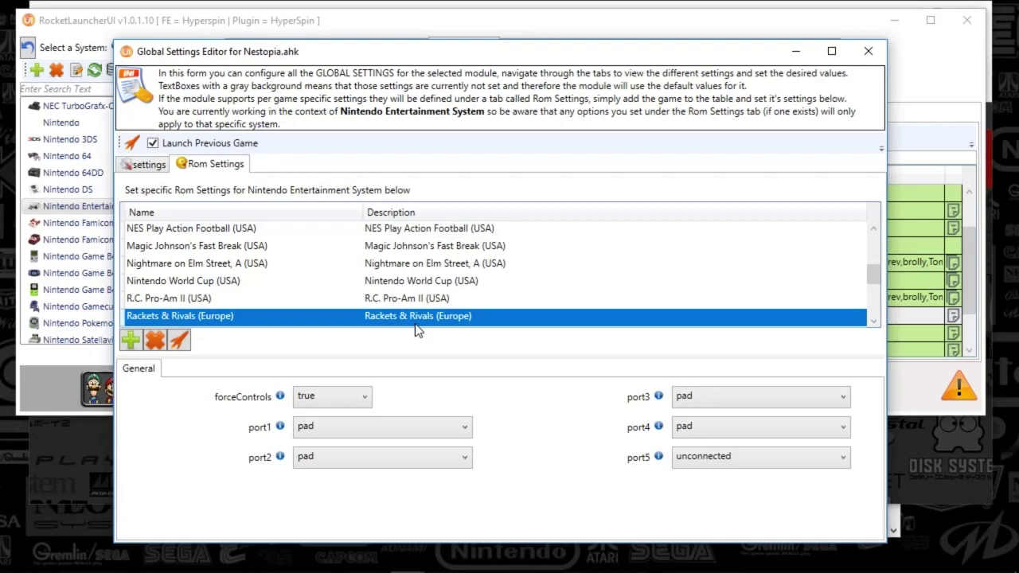
Examine the port settings of the roms from Roundball - 2-on-2 Challenge (USA) to Ivan 'Ironman' Stewart's Super Off Road (USA).
{"action": "left_click", "coordinate": [873, 321]}
{"action": "left_click", "coordinate": [873, 321]}
{"action": "left_click", "coordinate": [873, 321]}
{"action": "left_click", "coordinate": [873, 321]}
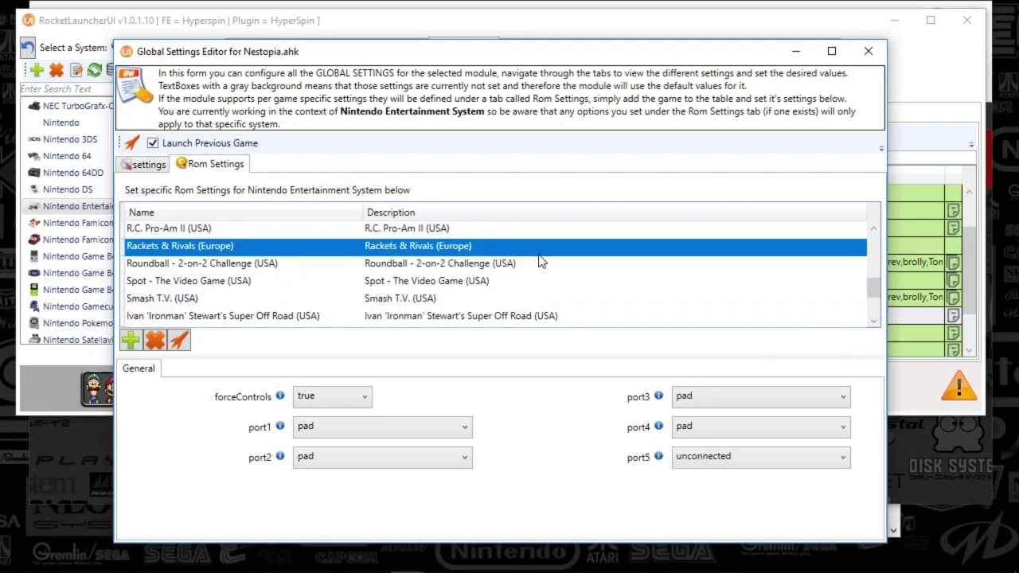
{"action": "left_click", "coordinate": [430, 264]}
{"action": "left_click", "coordinate": [420, 282]}
{"action": "left_click", "coordinate": [408, 298]}
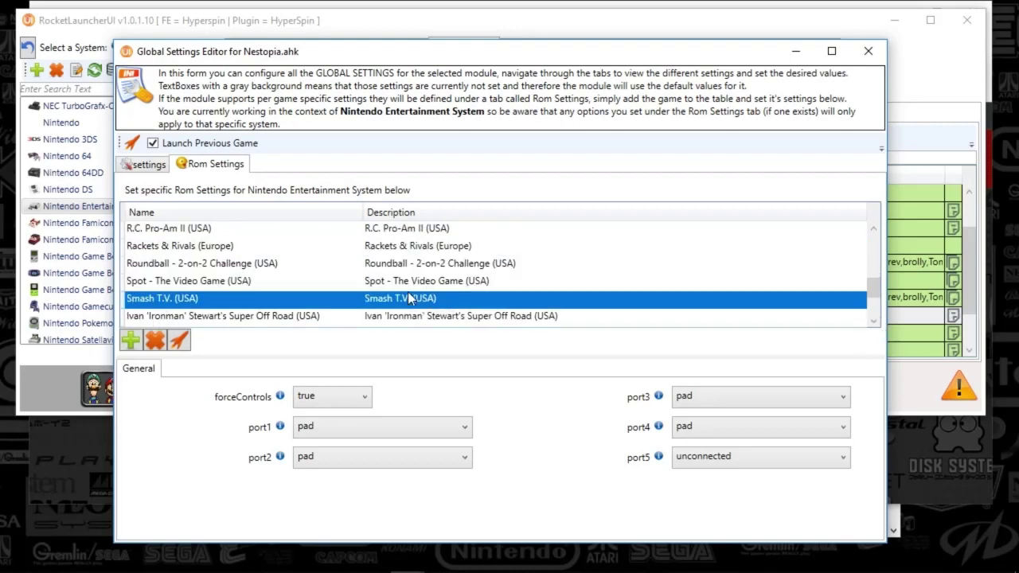
{"action": "left_click", "coordinate": [410, 315]}
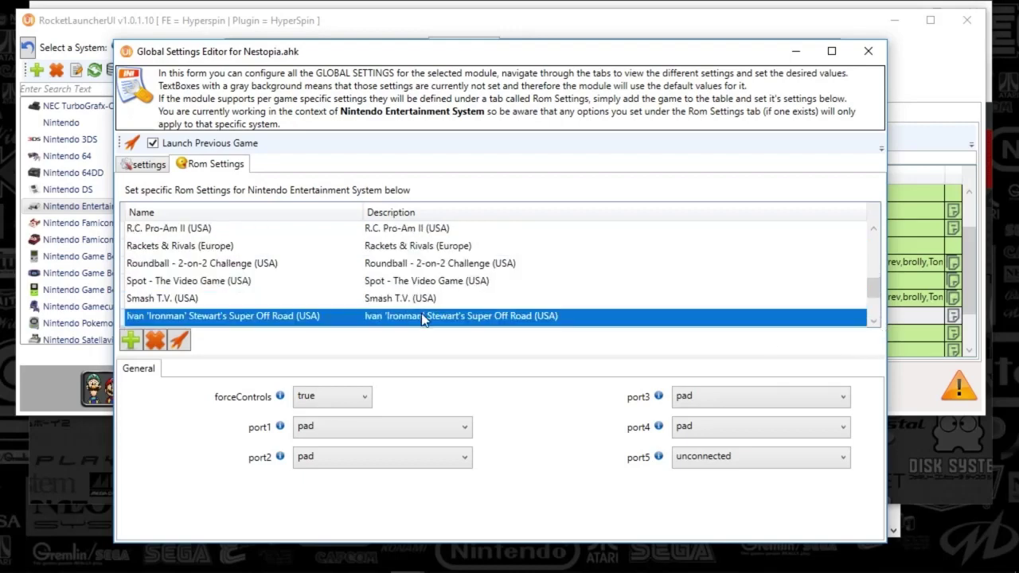
Review the port settings of the roms from Super Spike V'Ball (USA) to Chiller (USA) (Unl).
{"action": "left_click", "coordinate": [875, 322]}
{"action": "left_click", "coordinate": [875, 322]}
{"action": "left_click", "coordinate": [875, 322]}
{"action": "left_click", "coordinate": [875, 322]}
{"action": "left_click", "coordinate": [875, 322]}
{"action": "left_click", "coordinate": [430, 246]}
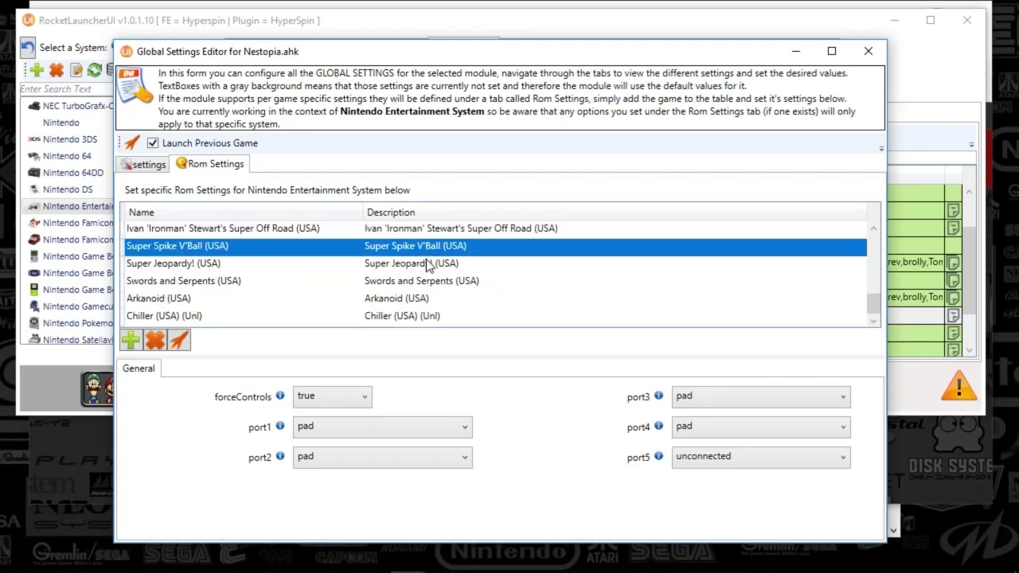
{"action": "left_click", "coordinate": [428, 265]}
{"action": "left_click", "coordinate": [426, 282]}
{"action": "left_click", "coordinate": [417, 299]}
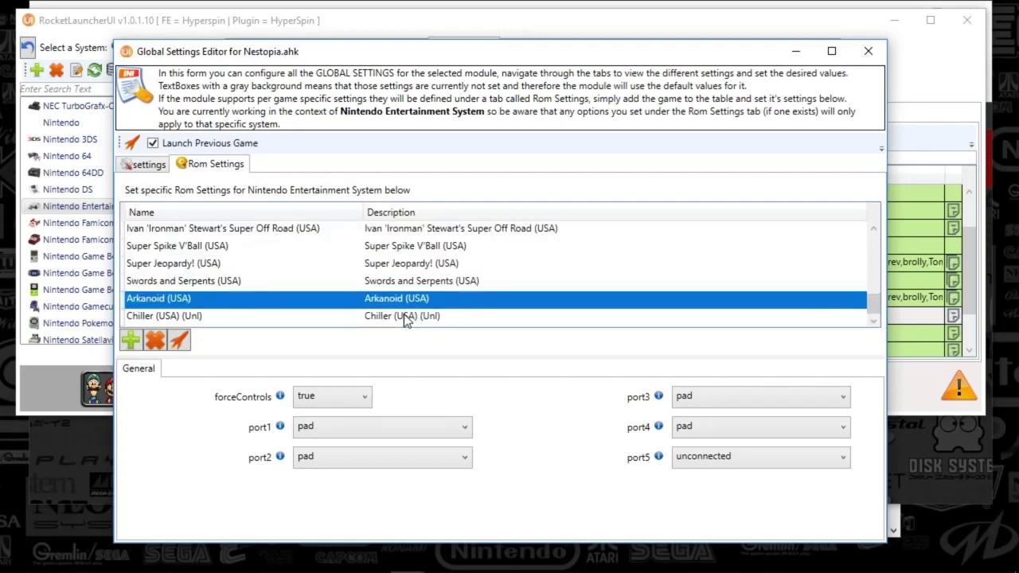
{"action": "left_click", "coordinate": [406, 316]}
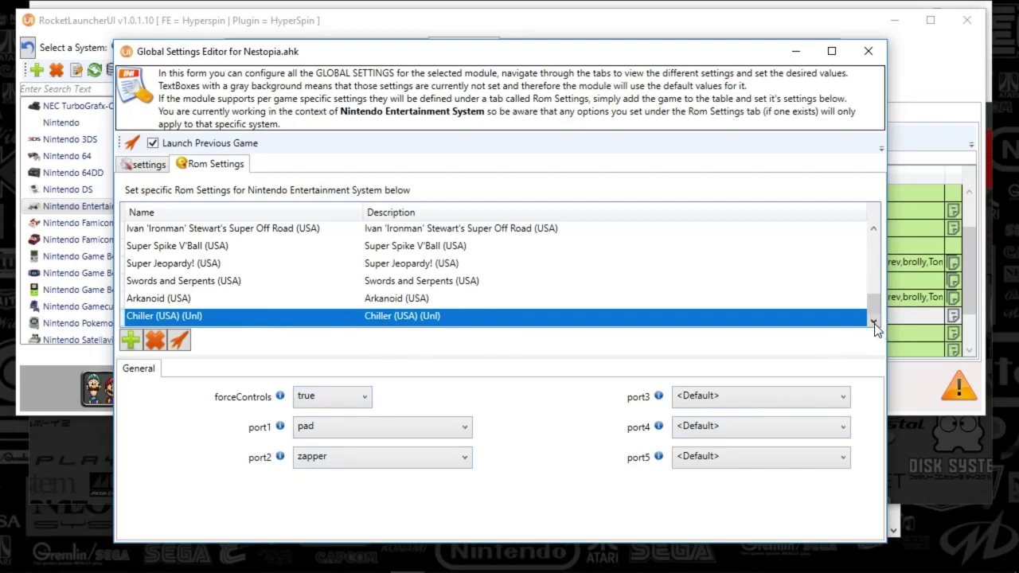
Recheck the rom settings of Arkanoid (USA), look back over the rom list and close the global settings of Nestopia.ahk.
{"action": "left_click", "coordinate": [411, 300]}
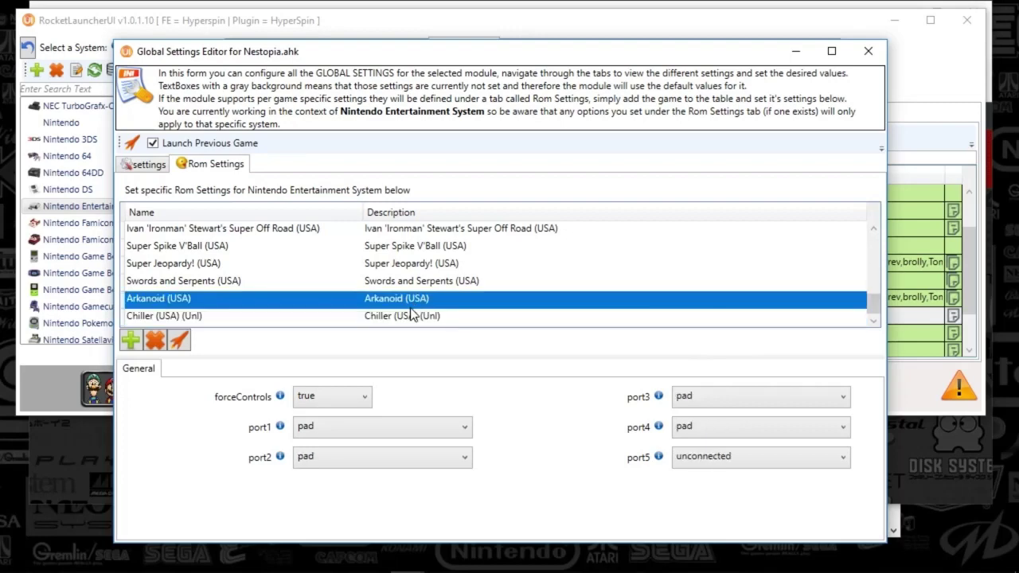
{"action": "scroll", "coordinate": [424, 293], "scroll_direction": "up", "scroll_amount": 2}
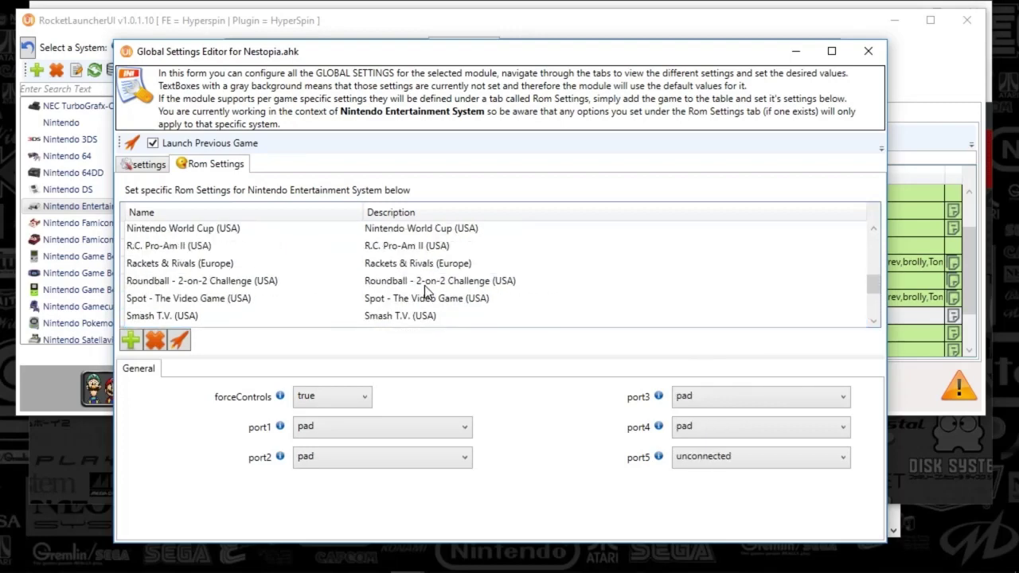
{"action": "scroll", "coordinate": [426, 293], "scroll_direction": "up", "scroll_amount": 3}
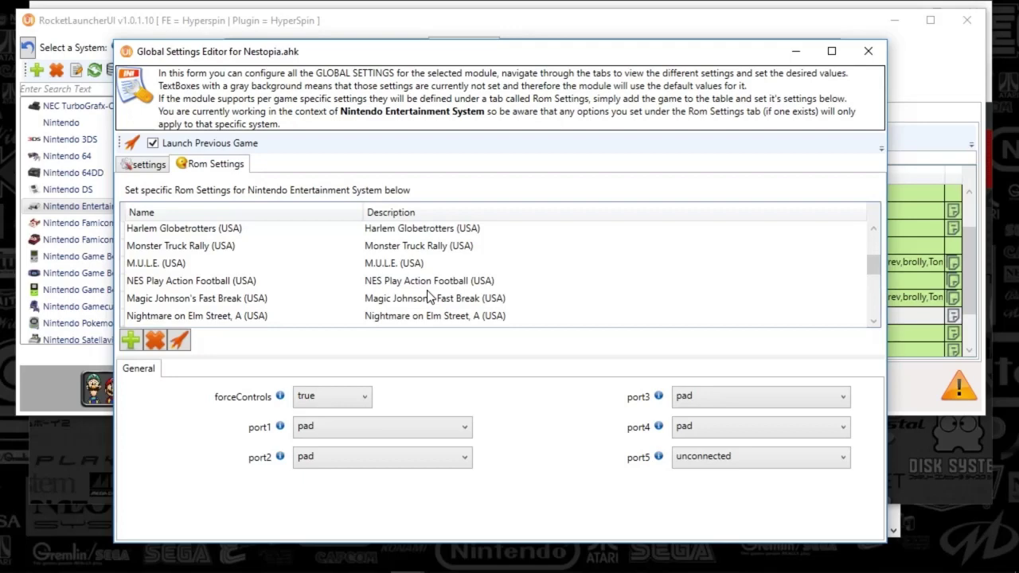
{"action": "scroll", "coordinate": [426, 293], "scroll_direction": "up", "scroll_amount": 1}
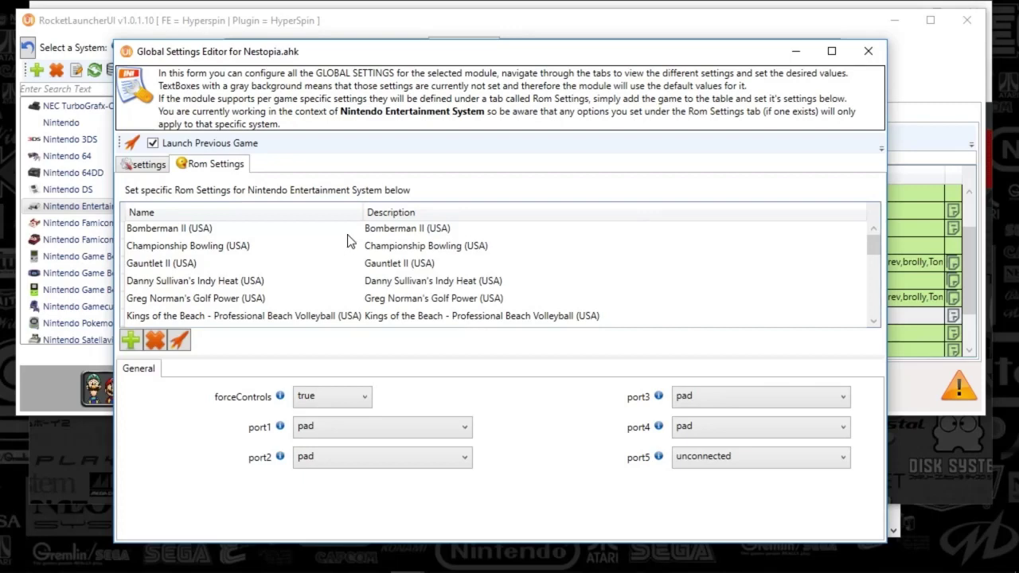
{"action": "left_click", "coordinate": [866, 57]}
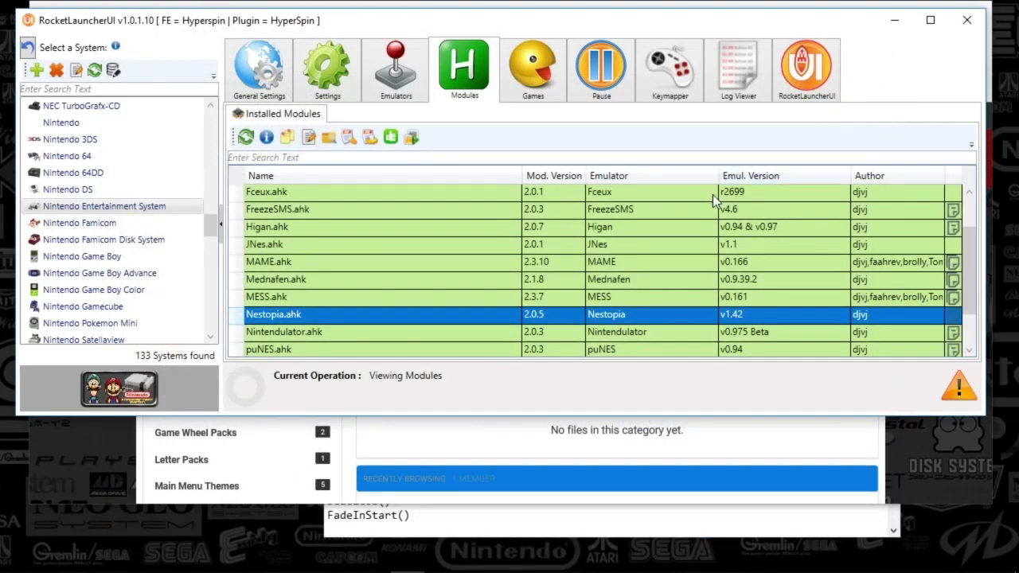
Minimise the browser and the Nestopia.ahk Notepad window, leaving only RocketLauncherUI open on the desktop.
{"action": "left_click", "coordinate": [900, 22]}
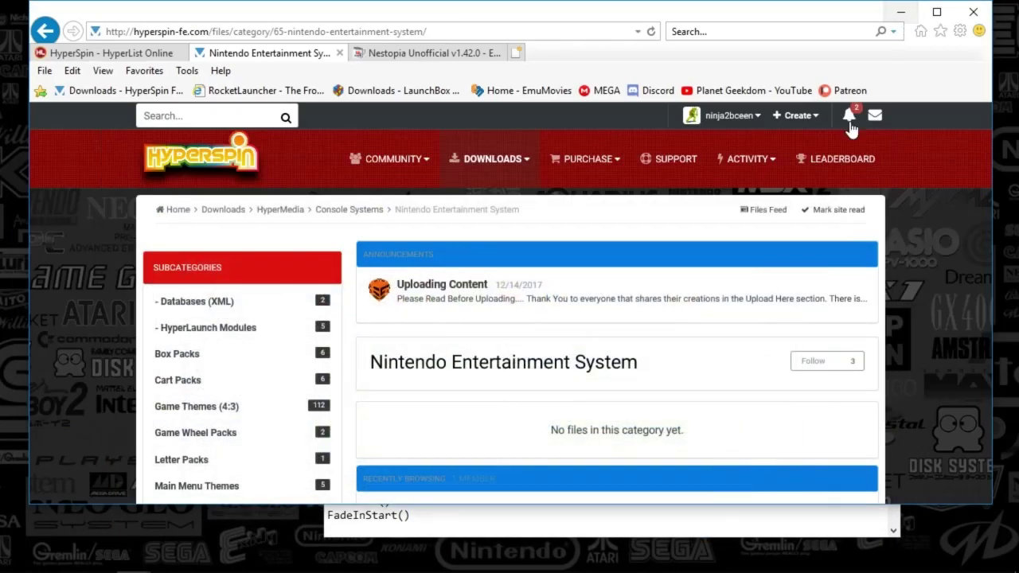
{"action": "left_click", "coordinate": [902, 14]}
{"action": "left_click", "coordinate": [855, 39]}
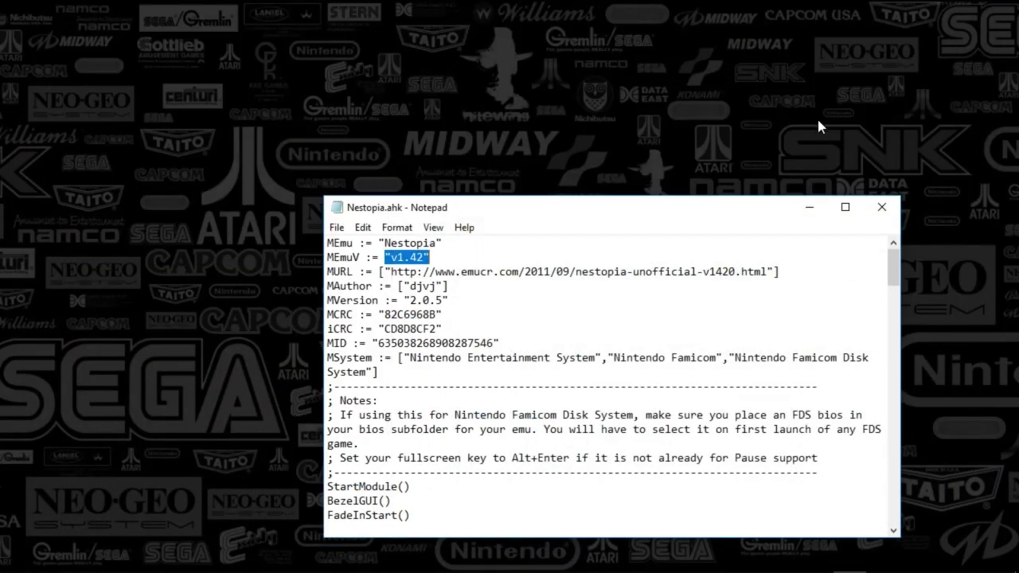
{"action": "left_click", "coordinate": [822, 213]}
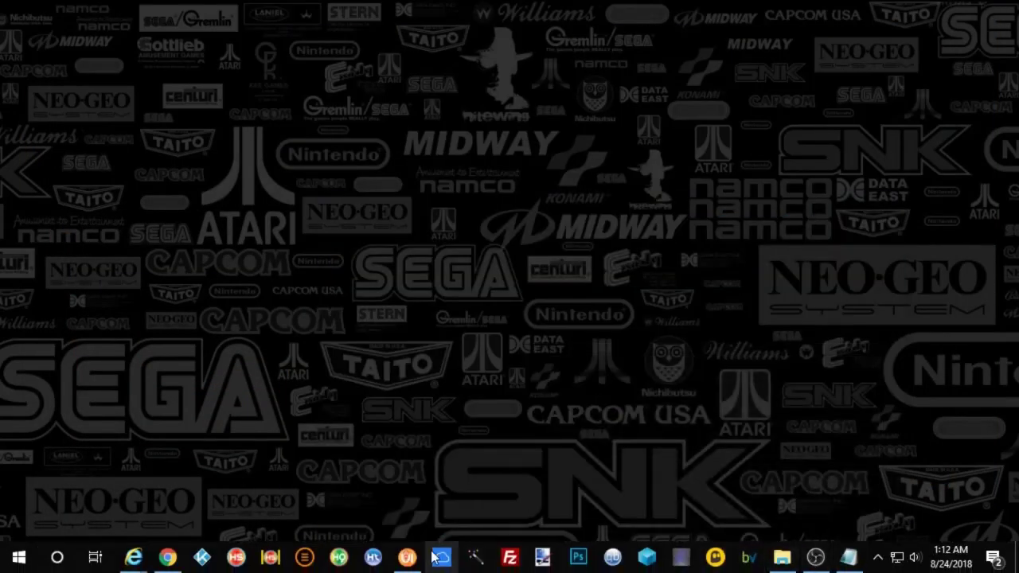
{"action": "left_click", "coordinate": [408, 558]}
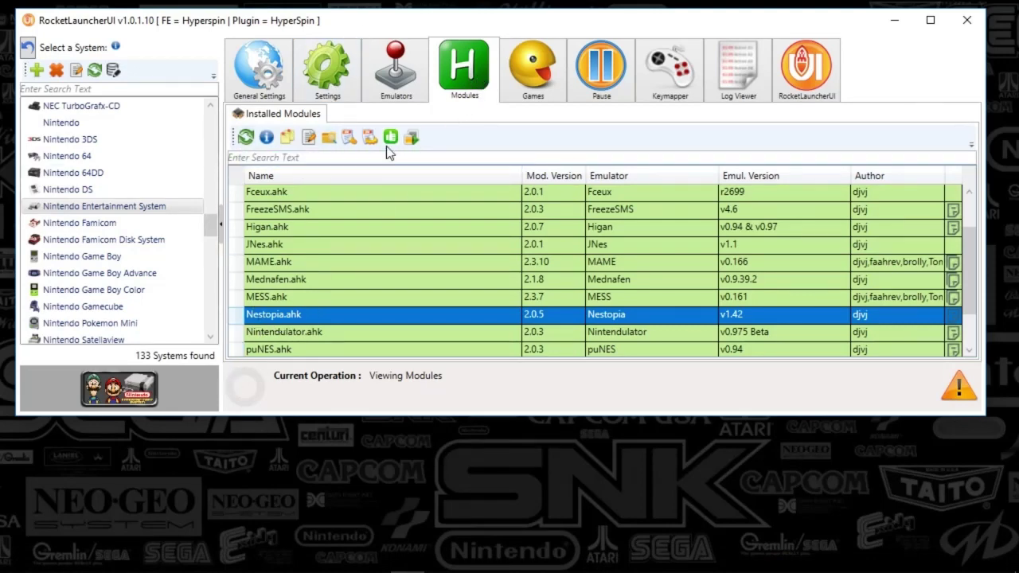
Launch the global Nestopia emulator attached to the Nestopia.ahk module and move its window to the upper part of the desktop.
{"action": "left_click", "coordinate": [411, 139]}
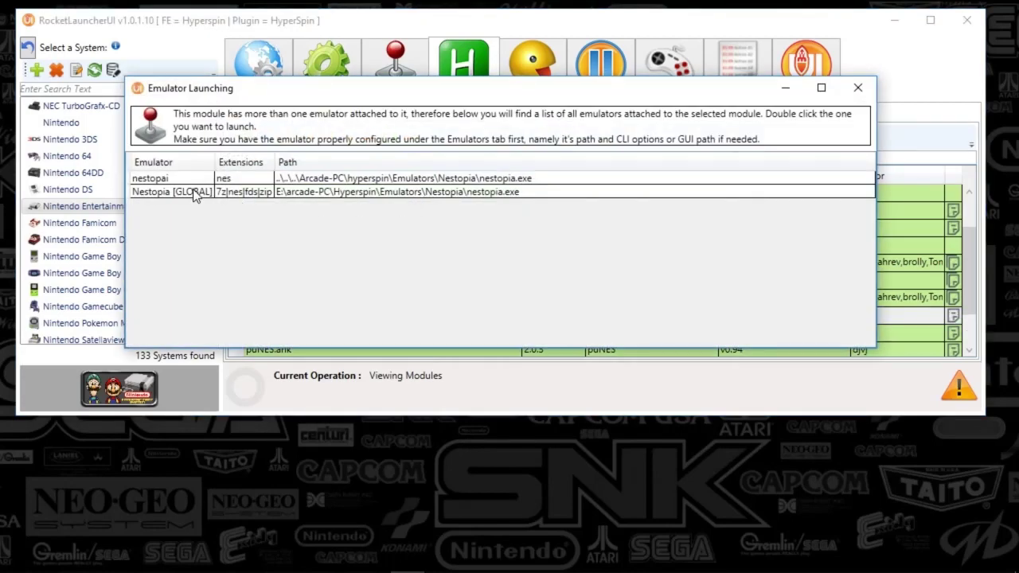
{"action": "double_click", "coordinate": [195, 193]}
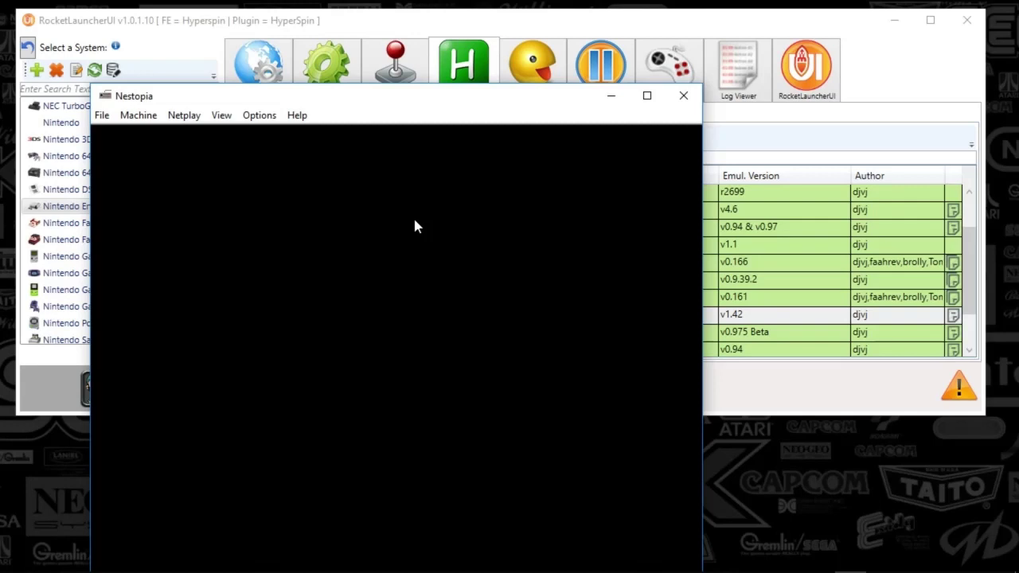
{"action": "left_click_drag", "start_coordinate": [360, 101], "coordinate": [526, 21]}
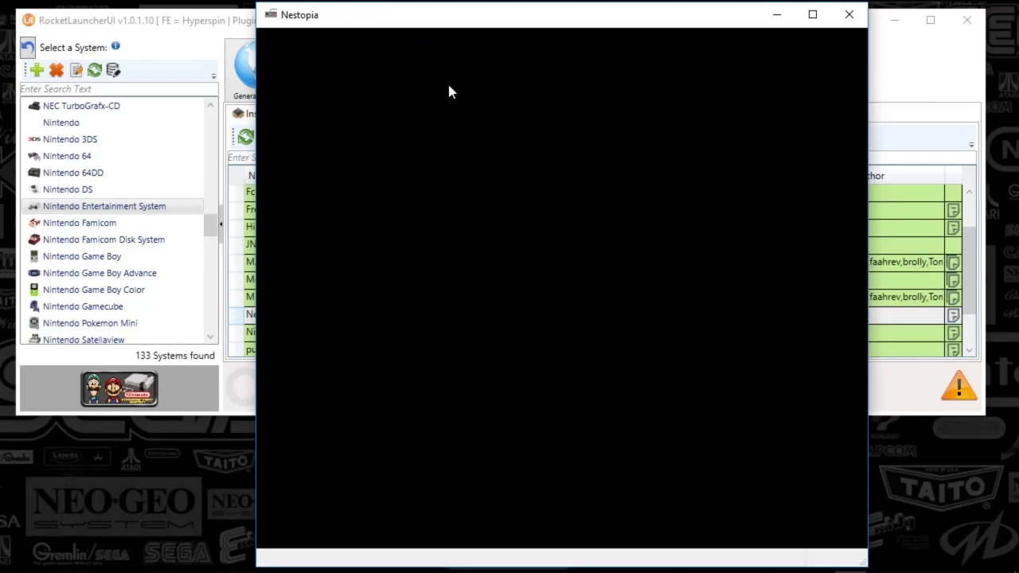
Toggle Nestopia's menu bar off and on several times, leaving it shown.
{"action": "key", "text": "Escape"}
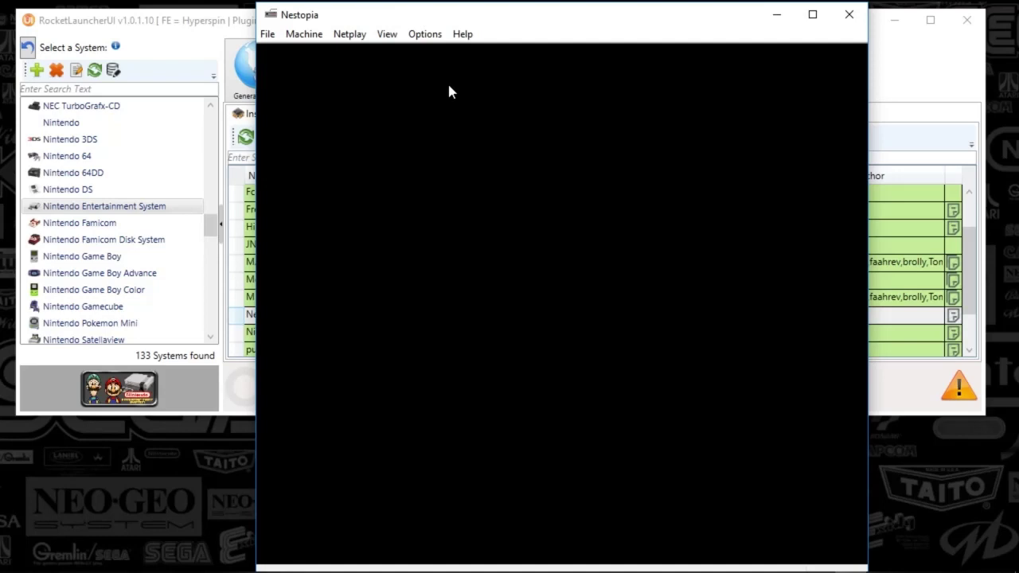
{"action": "key", "text": "Escape"}
{"action": "key", "text": "Escape"}
{"action": "key", "text": "Escape"}
{"action": "key", "text": "Escape"}
{"action": "key", "text": "Escape"}
{"action": "key", "text": "Escape"}
{"action": "key", "text": "Escape"}
Examine Nestopia's file commands, machine input ports, external devices, region and machine options, plus its netplay and view commands.
{"action": "left_click", "coordinate": [267, 35]}
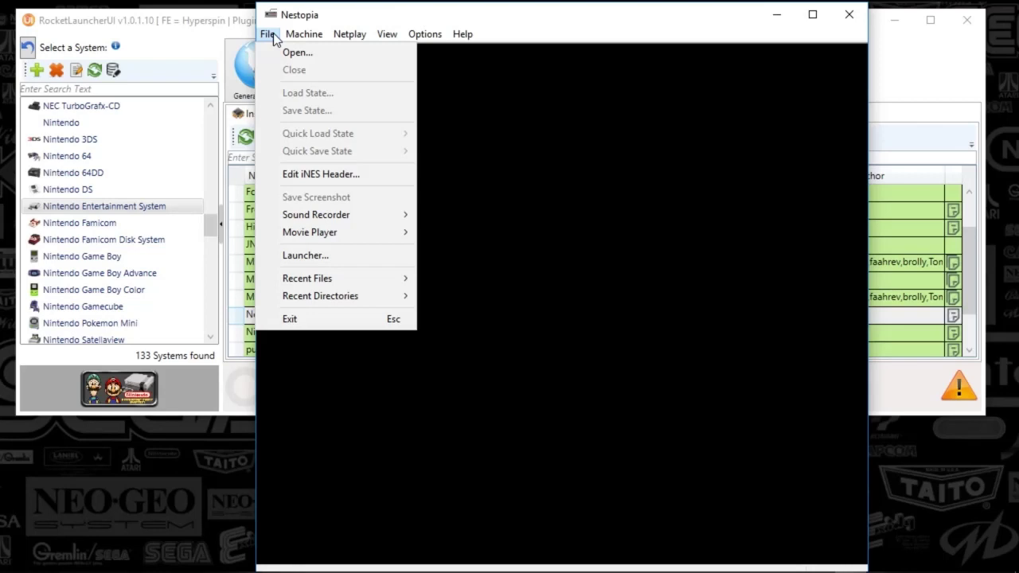
{"action": "mouse_move", "coordinate": [294, 34]}
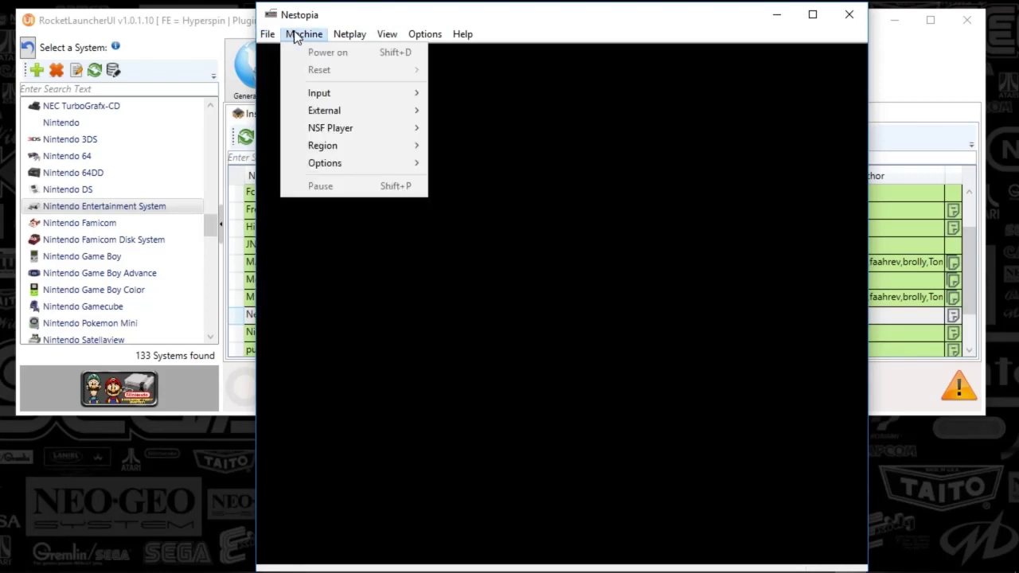
{"action": "mouse_move", "coordinate": [318, 94]}
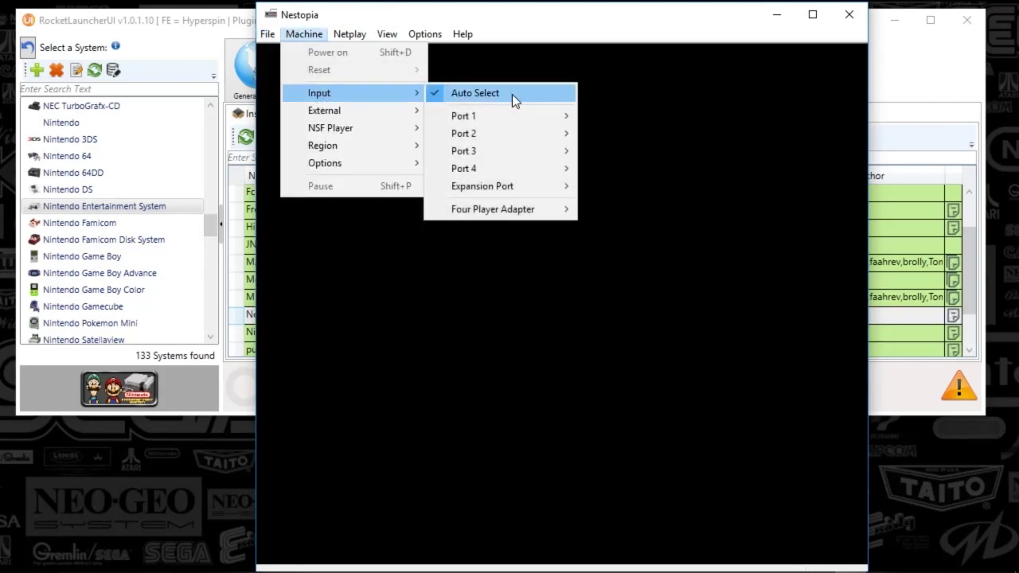
{"action": "mouse_move", "coordinate": [497, 117]}
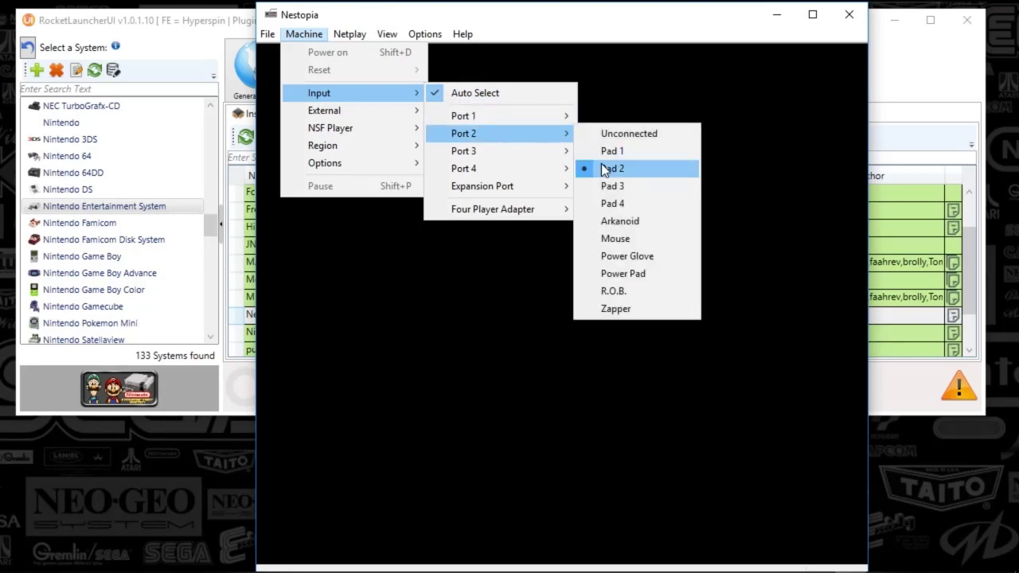
{"action": "mouse_move", "coordinate": [494, 170]}
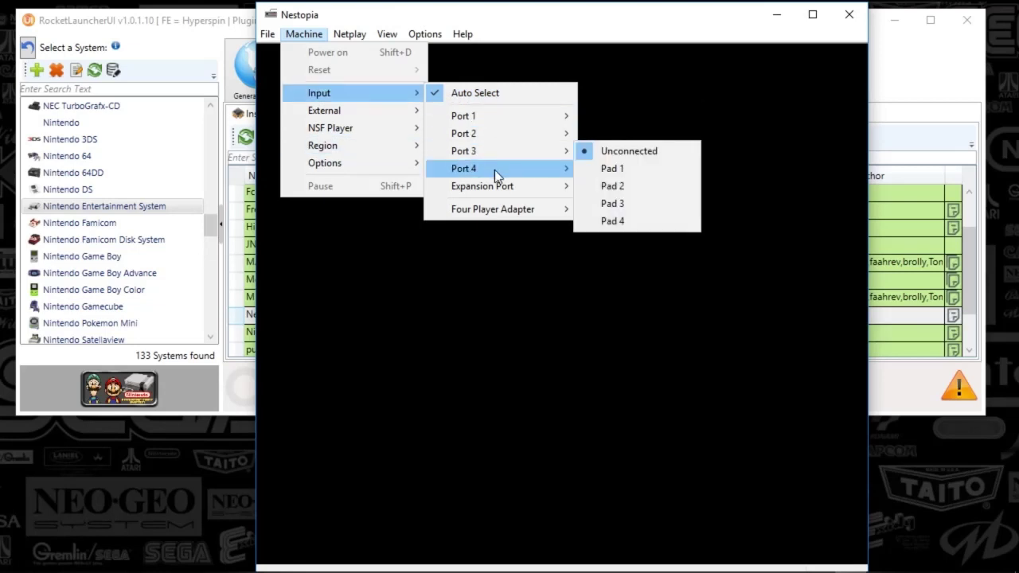
{"action": "mouse_move", "coordinate": [501, 187]}
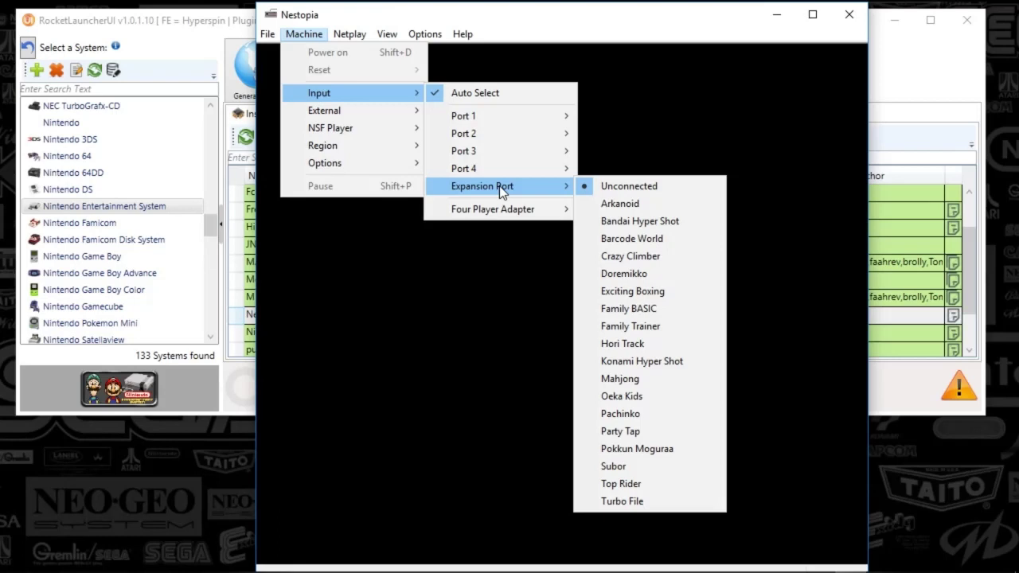
{"action": "mouse_move", "coordinate": [506, 213]}
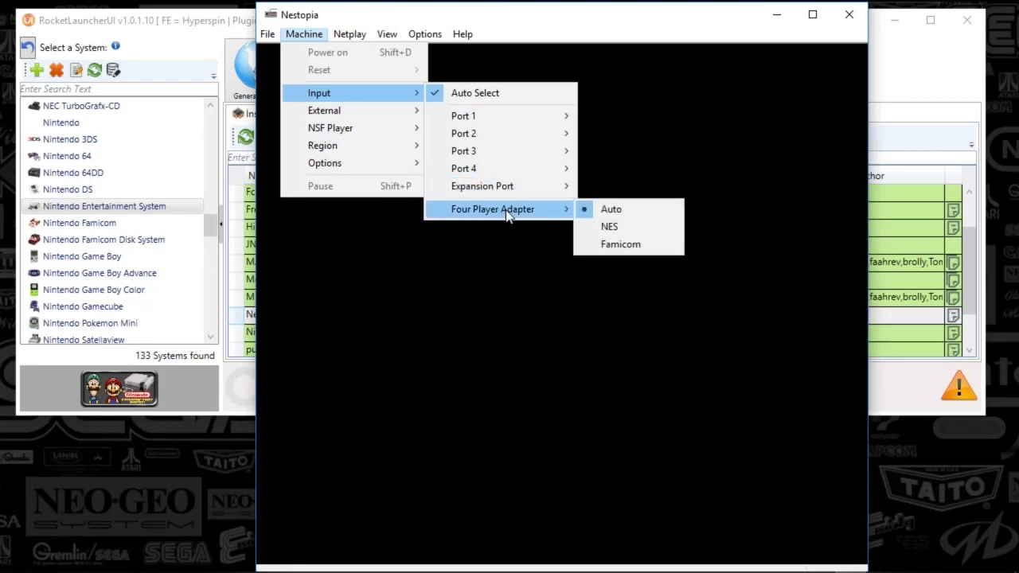
{"action": "mouse_move", "coordinate": [339, 112]}
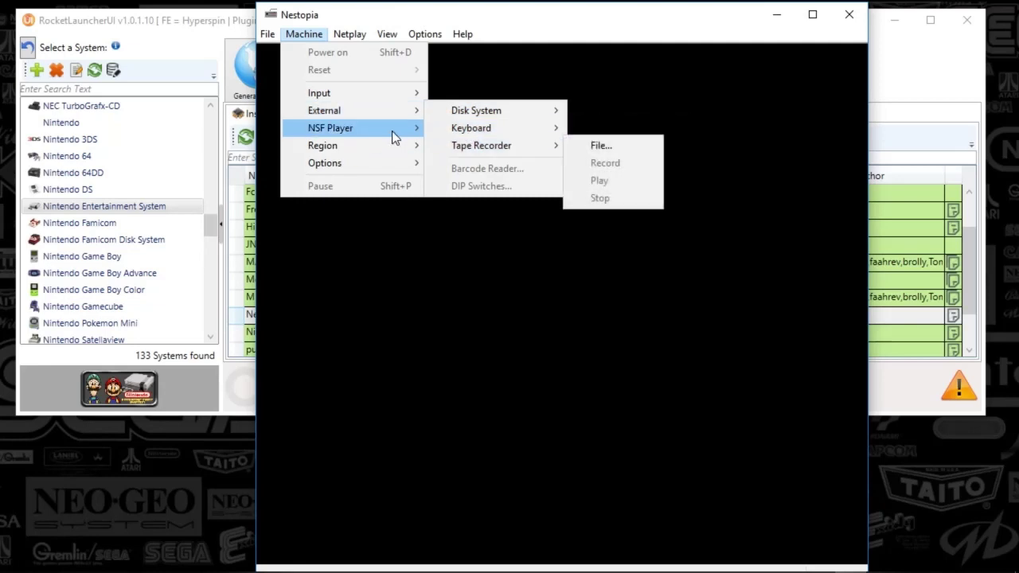
{"action": "mouse_move", "coordinate": [375, 145]}
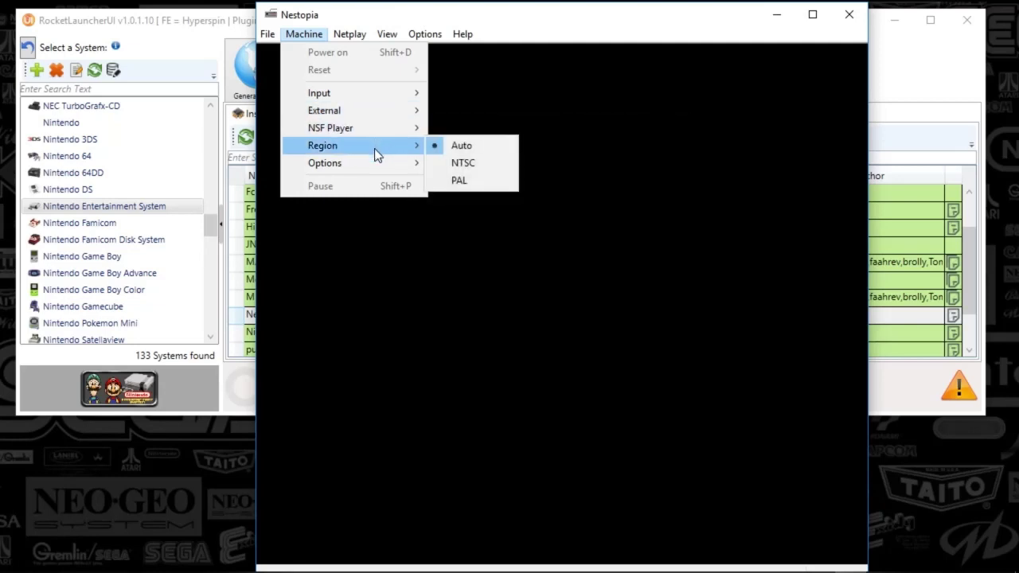
{"action": "mouse_move", "coordinate": [390, 162]}
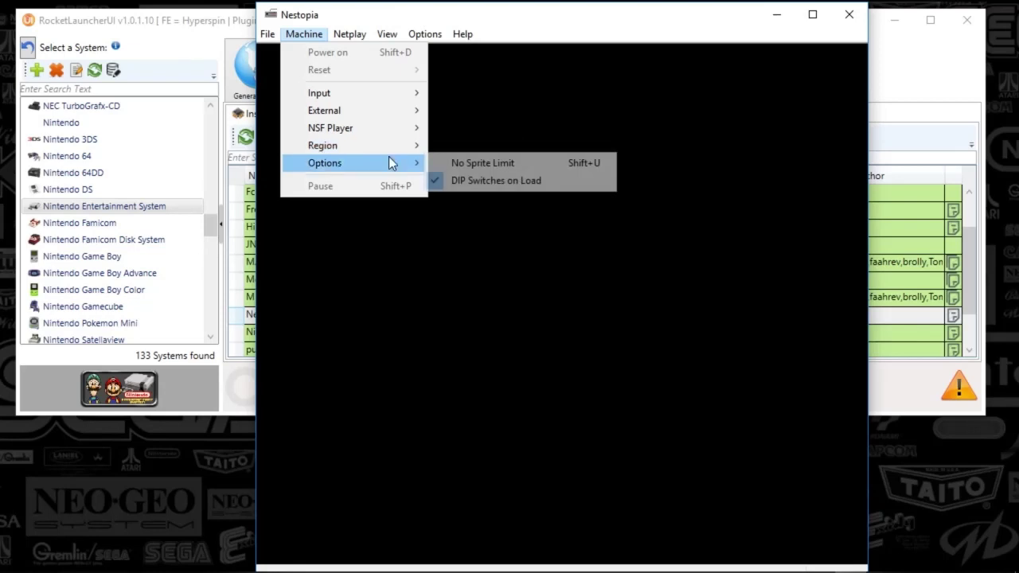
{"action": "mouse_move", "coordinate": [350, 38]}
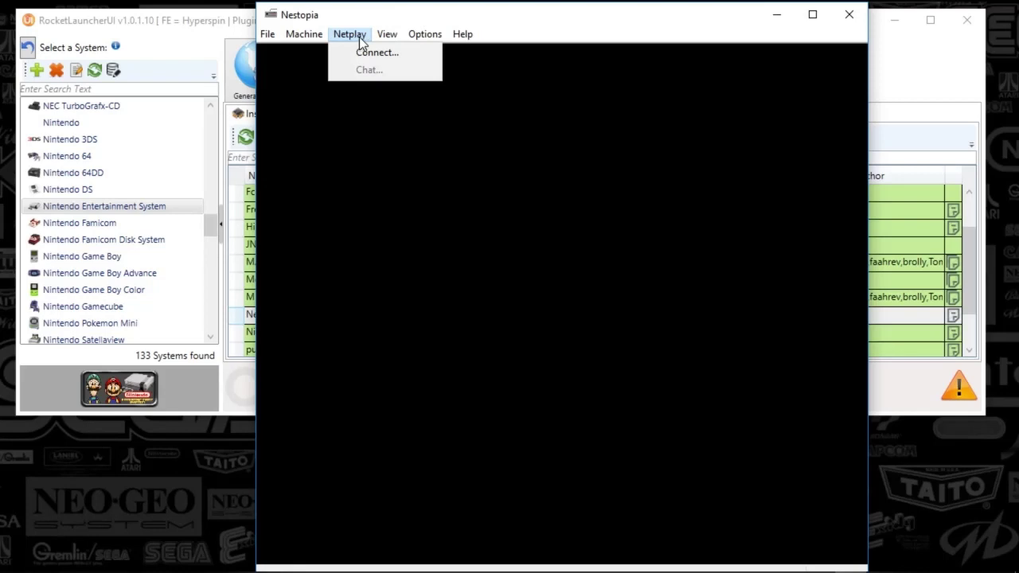
{"action": "mouse_move", "coordinate": [387, 36]}
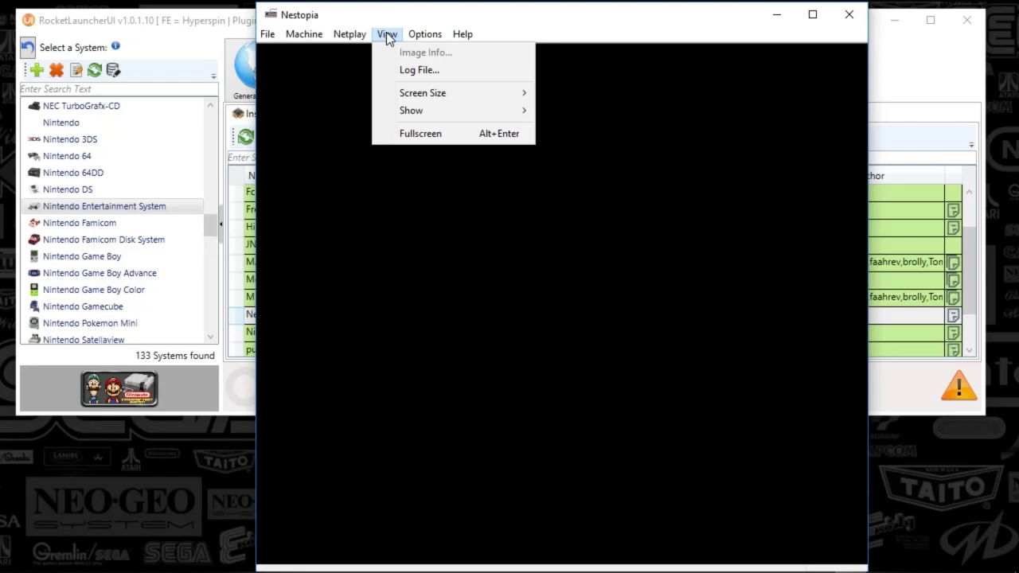
{"action": "mouse_move", "coordinate": [408, 111]}
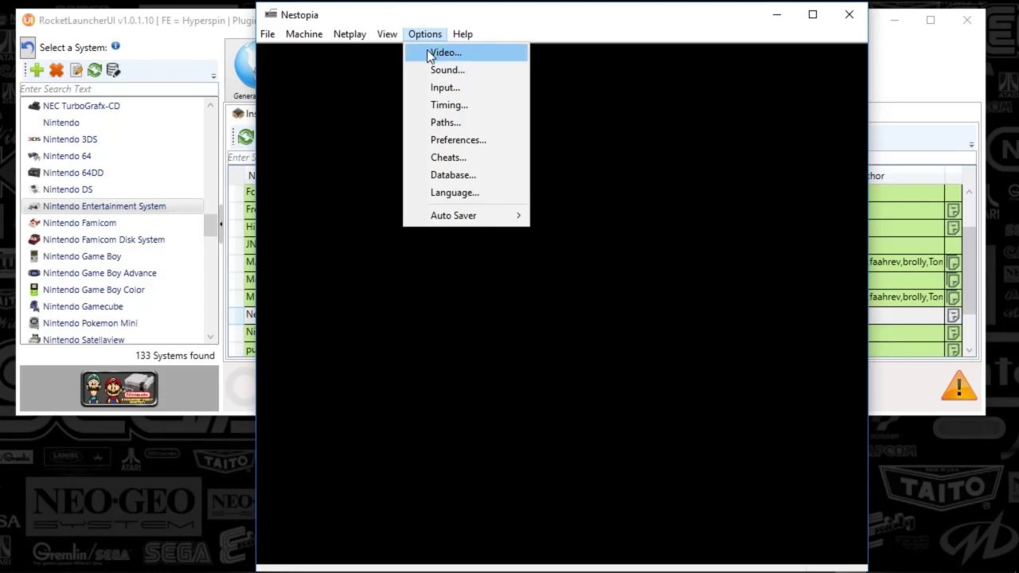
Review the video options, including the available display devices, and accept them without changing anything.
{"action": "left_click", "coordinate": [443, 52]}
{"action": "left_click", "coordinate": [330, 106]}
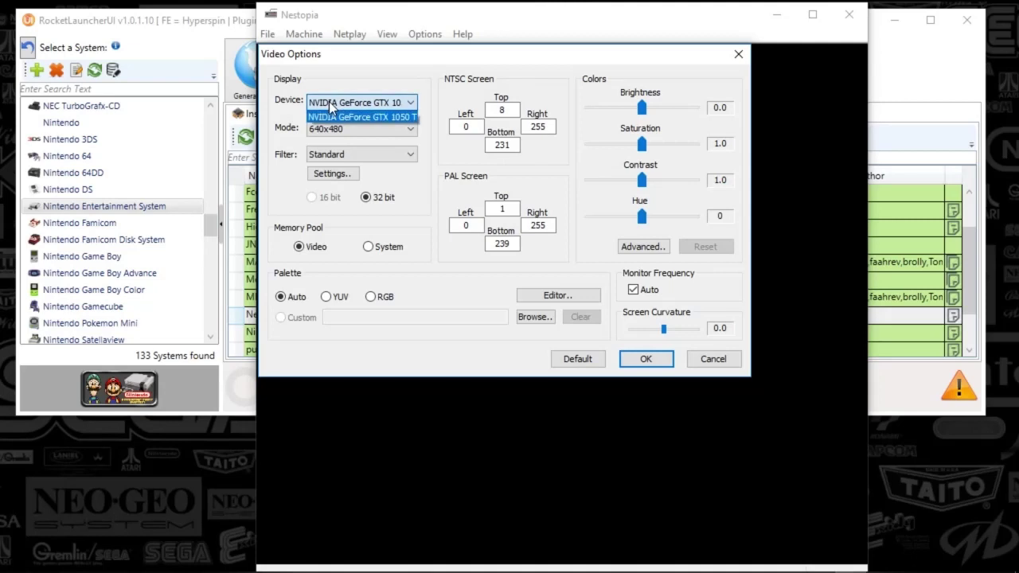
{"action": "left_click", "coordinate": [330, 106]}
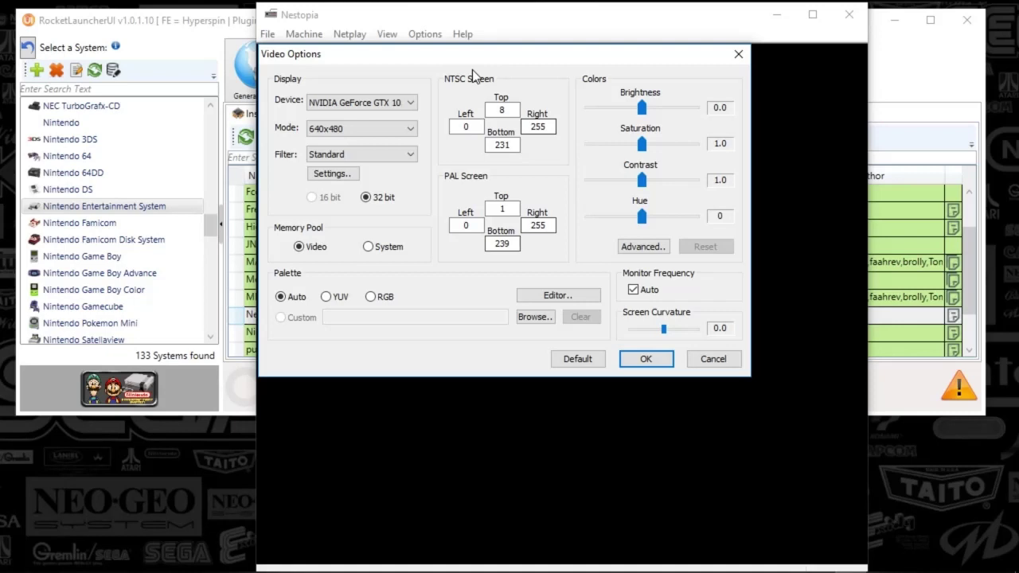
{"action": "left_click", "coordinate": [645, 359]}
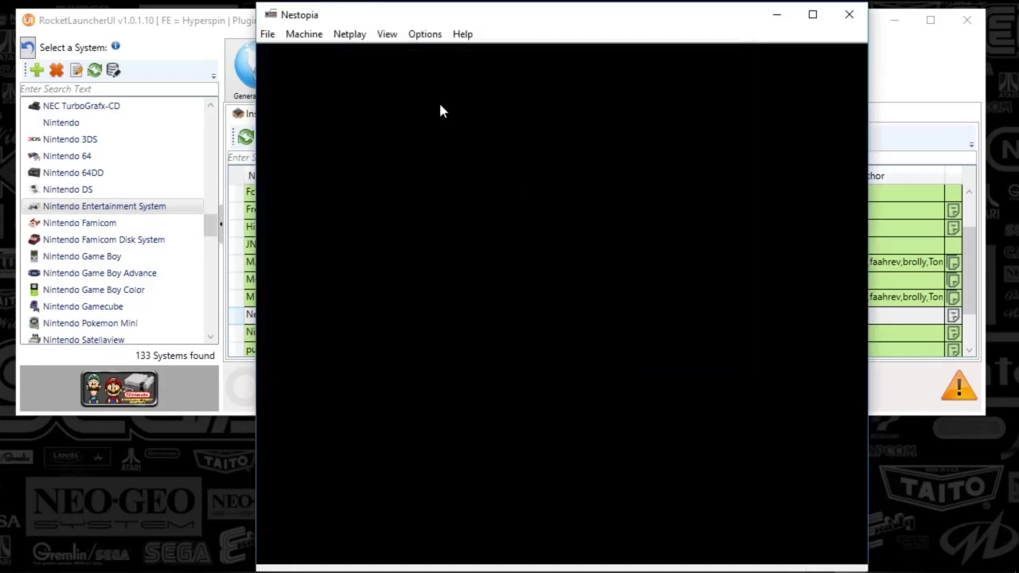
Review the sound options for device, output, latency and channel volumes, and close them.
{"action": "left_click", "coordinate": [422, 34]}
{"action": "left_click", "coordinate": [439, 70]}
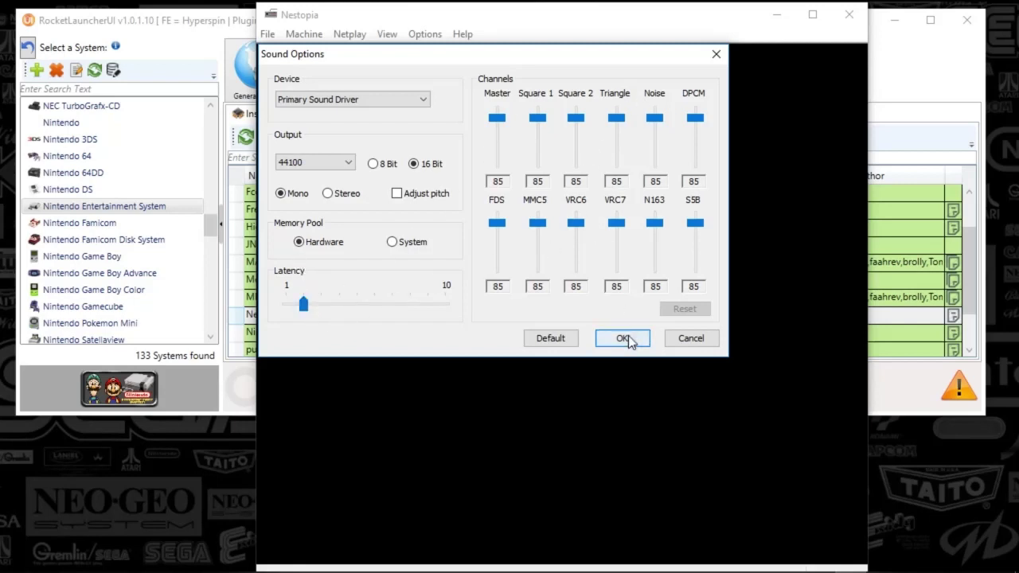
{"action": "left_click", "coordinate": [672, 342]}
Open the input options, re-record Pad 1's Left mapping and assign the Up arrow to Pad 1's Up control.
{"action": "left_click", "coordinate": [425, 35]}
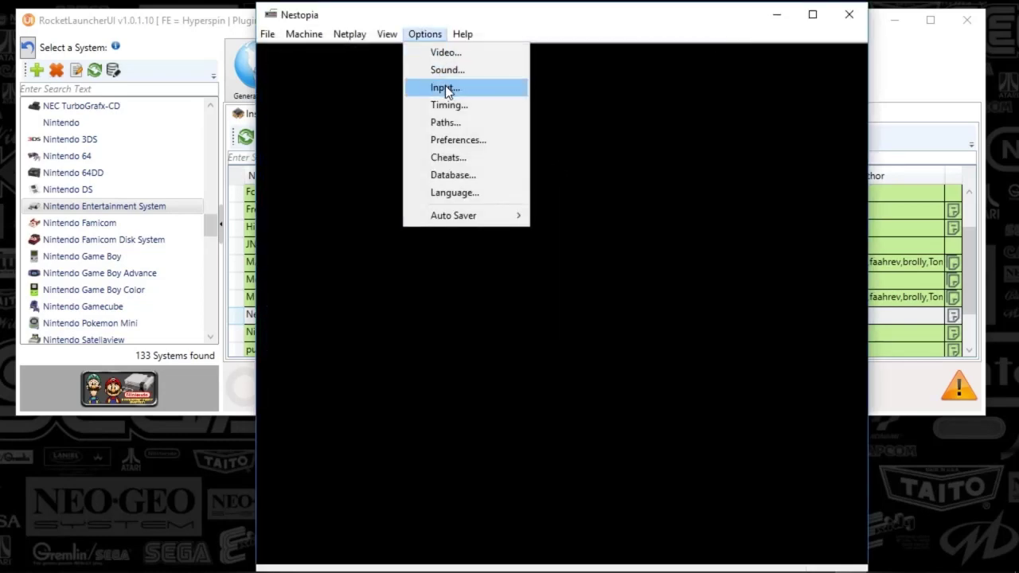
{"action": "left_click", "coordinate": [445, 87]}
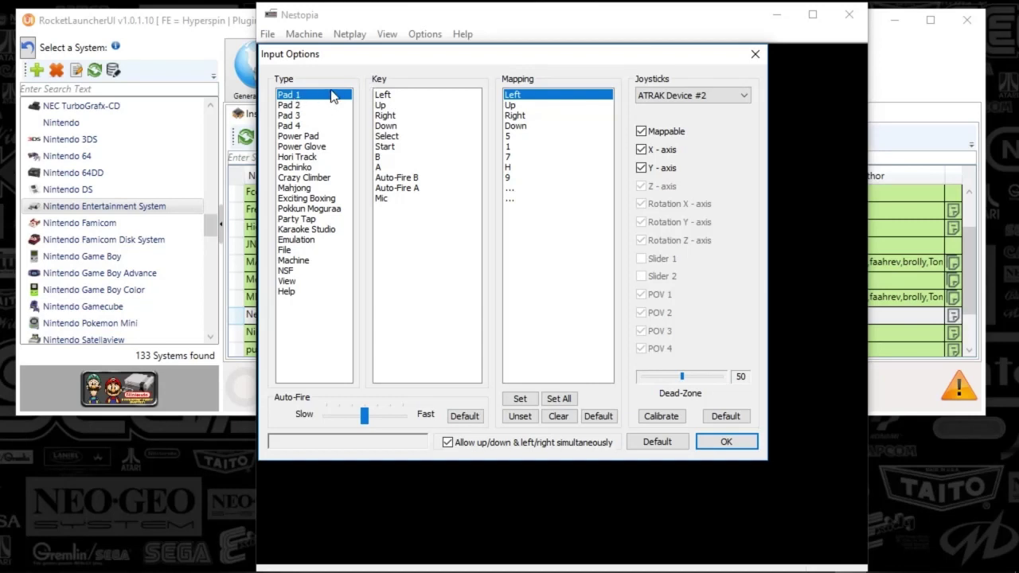
{"action": "left_click", "coordinate": [519, 105]}
{"action": "left_click", "coordinate": [514, 98]}
{"action": "left_click", "coordinate": [520, 402]}
{"action": "left_click", "coordinate": [516, 106]}
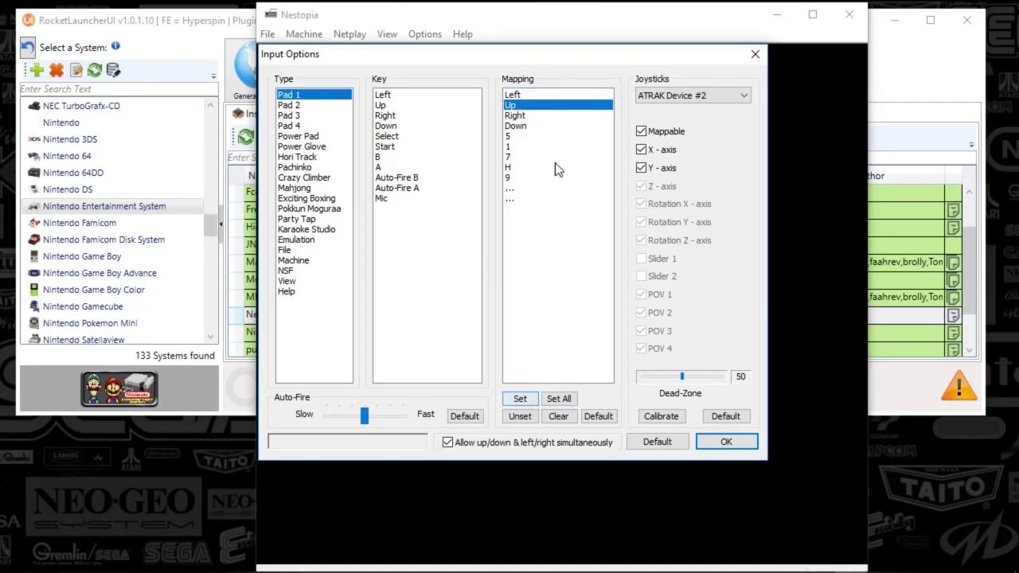
{"action": "double_click", "coordinate": [514, 107]}
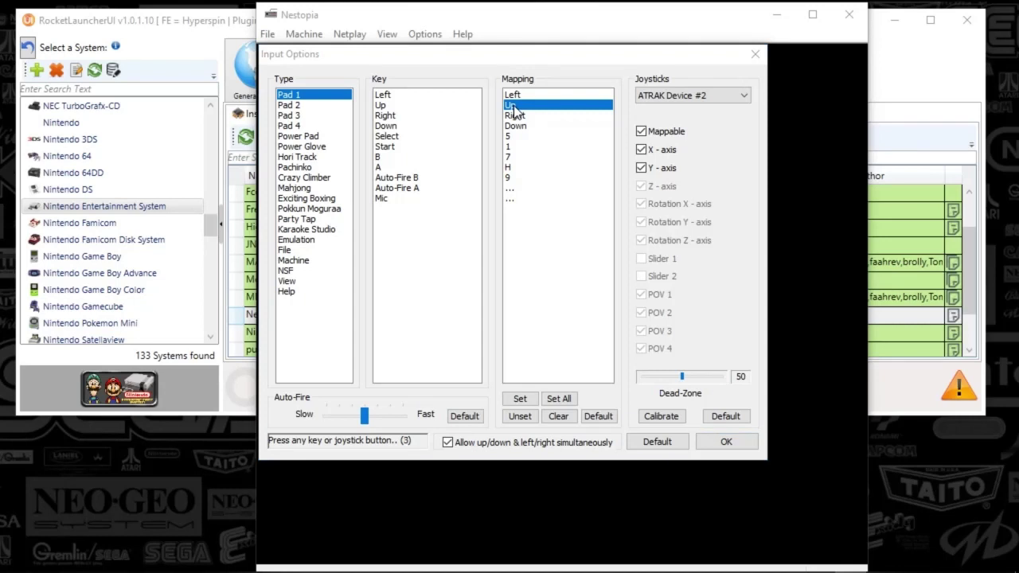
{"action": "key", "text": "Up"}
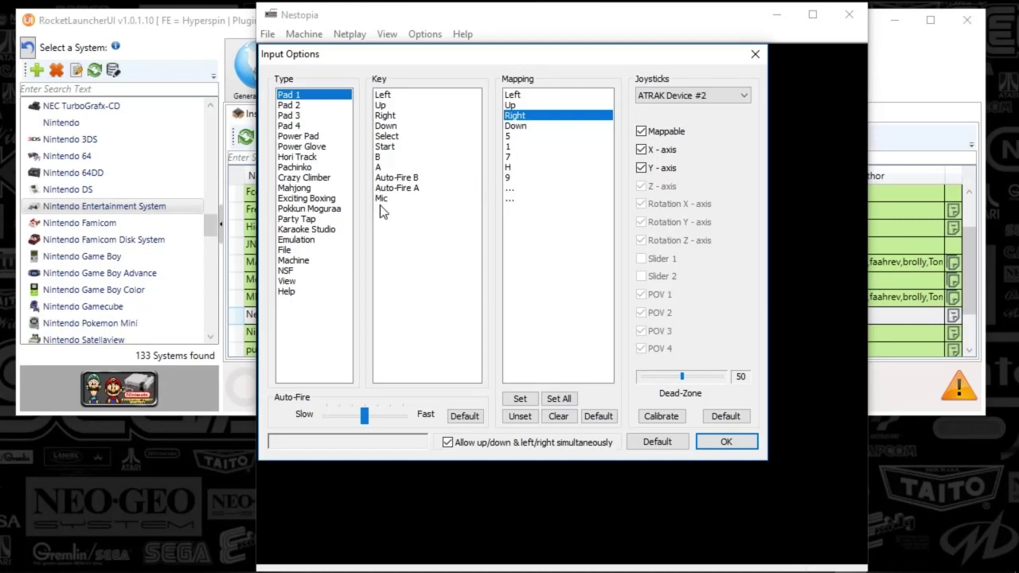
Check the remaining Pad 1 mappings down to Mic, and the key mappings of Pad 2, Pad 3 and Pad 4.
{"action": "left_click", "coordinate": [510, 198]}
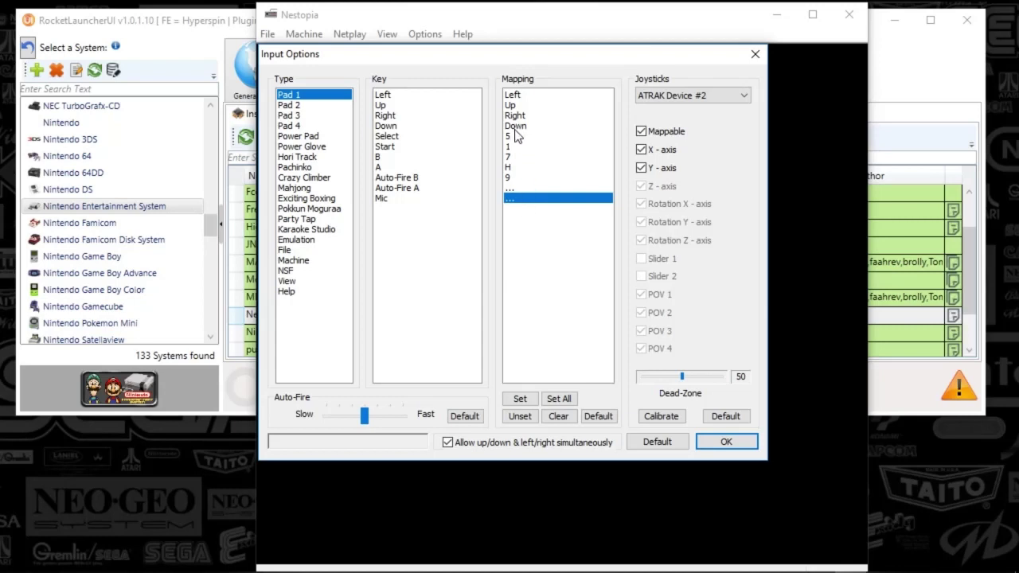
{"action": "left_click", "coordinate": [295, 107]}
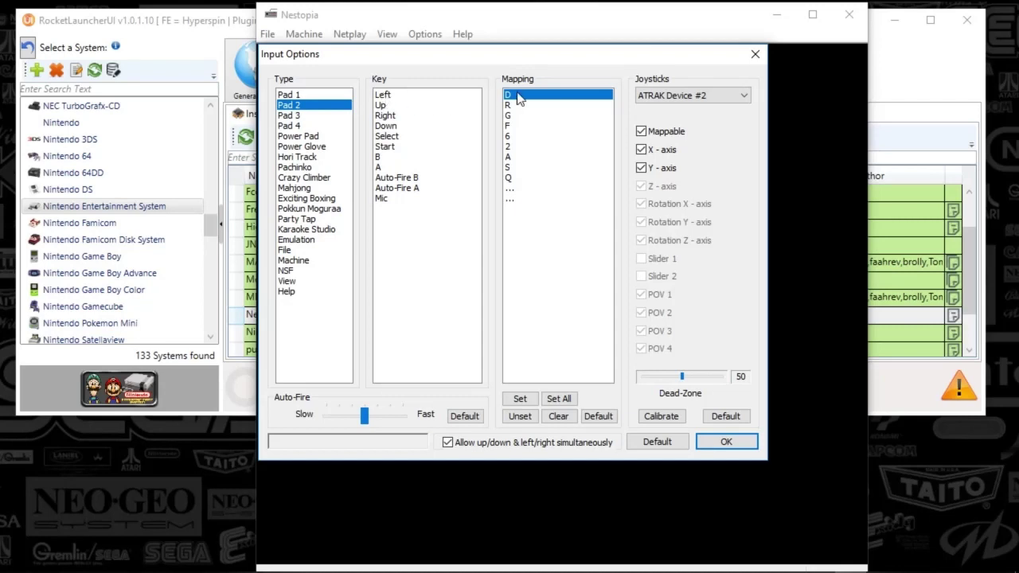
{"action": "left_click", "coordinate": [291, 116]}
{"action": "left_click", "coordinate": [296, 128]}
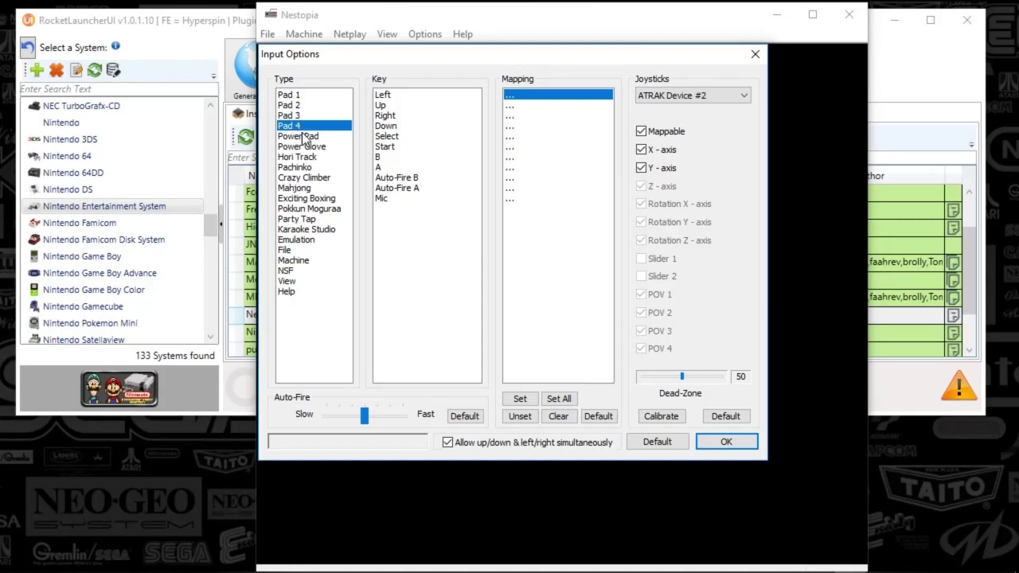
Review the key mappings of the special controllers from Power Pad and Power Glove through Party Tap and Karaoke Studio.
{"action": "left_click", "coordinate": [313, 137]}
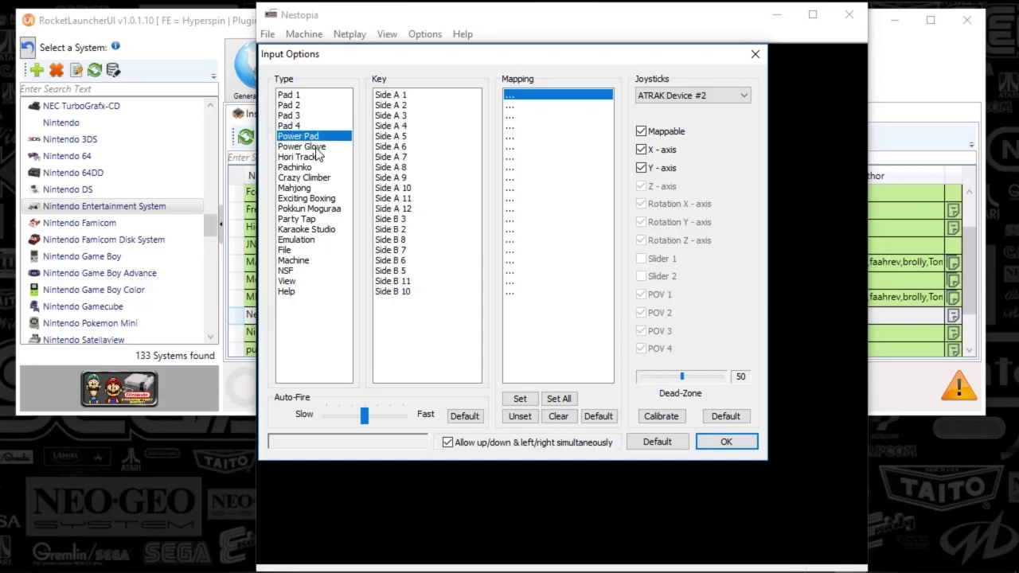
{"action": "left_click", "coordinate": [306, 147]}
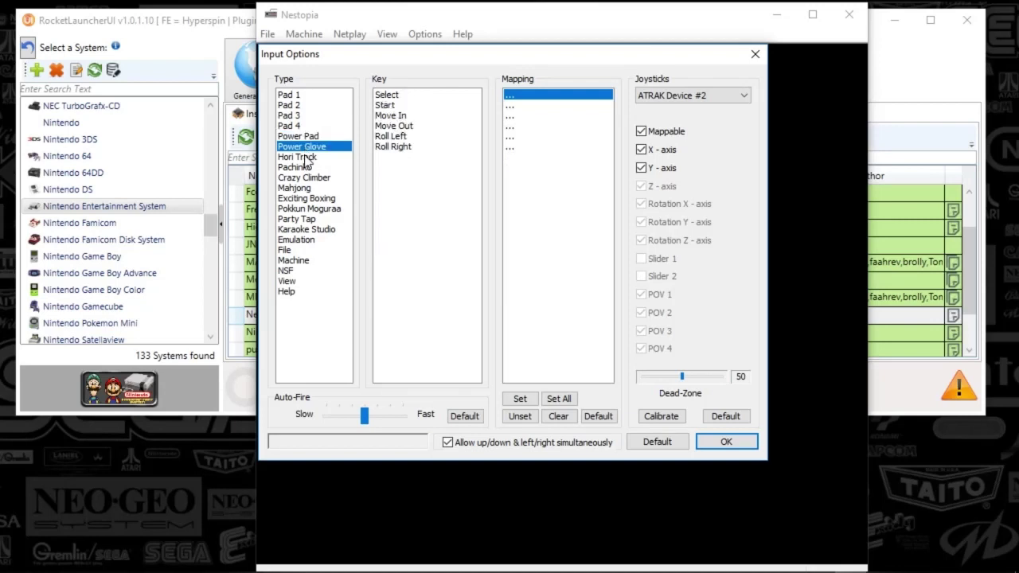
{"action": "left_click", "coordinate": [300, 157]}
{"action": "left_click", "coordinate": [299, 169]}
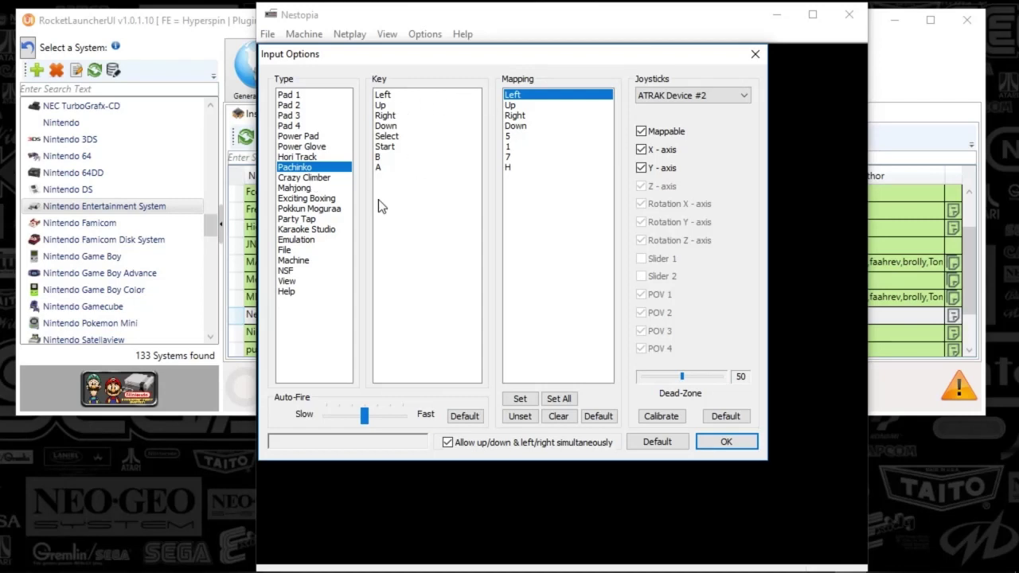
{"action": "left_click", "coordinate": [293, 177]}
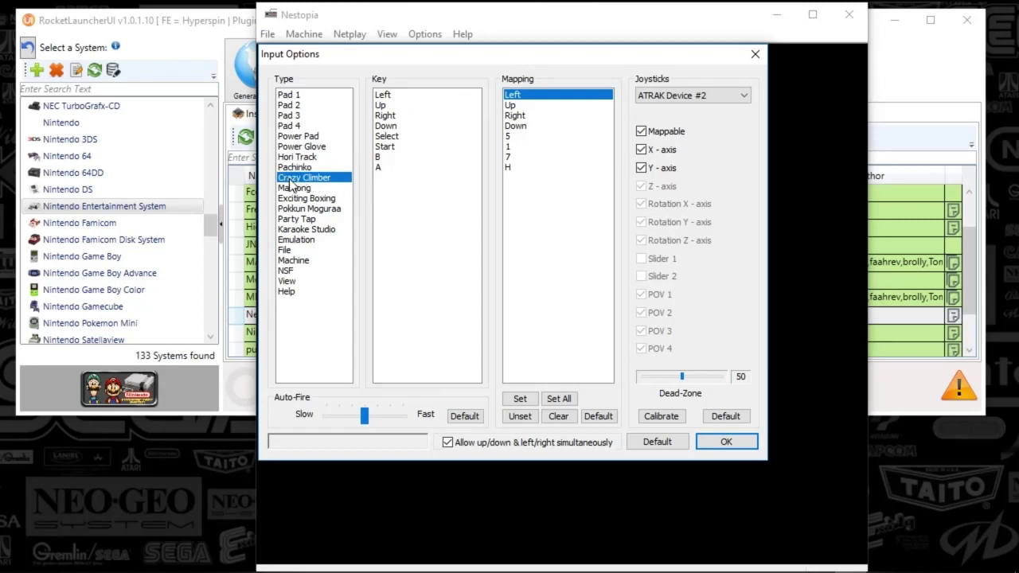
{"action": "left_click", "coordinate": [299, 188]}
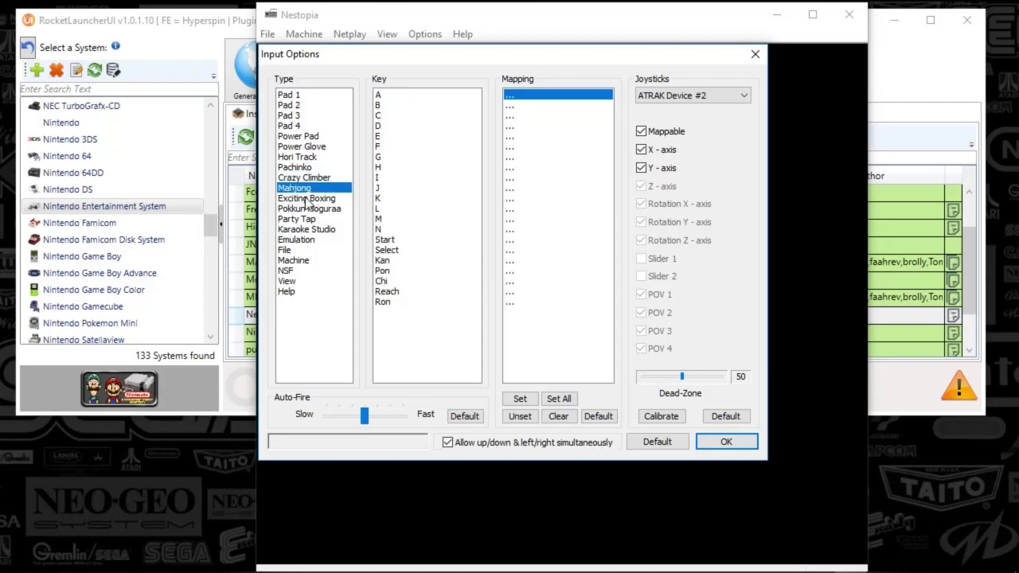
{"action": "left_click", "coordinate": [308, 199]}
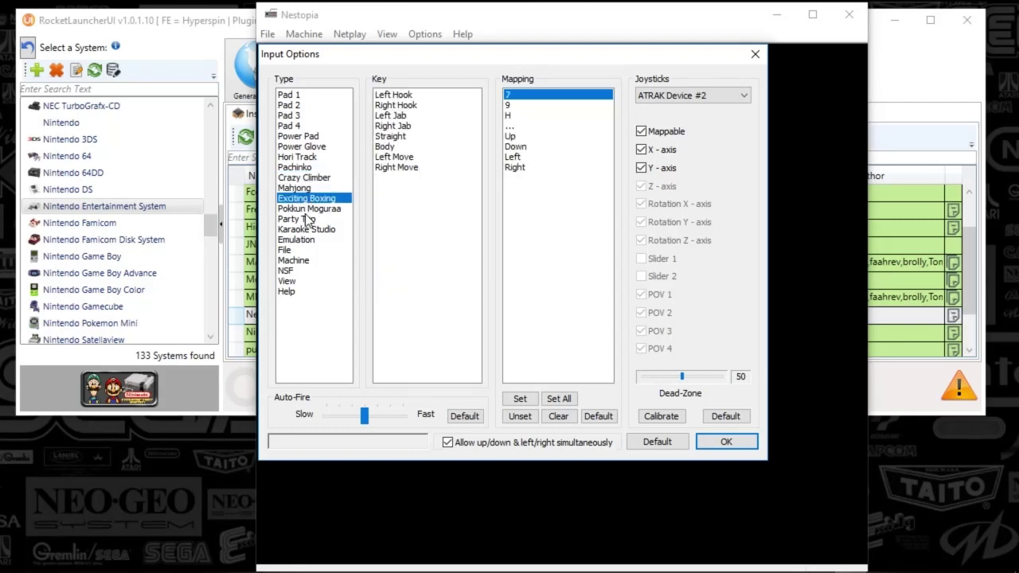
{"action": "left_click", "coordinate": [307, 210]}
{"action": "left_click", "coordinate": [302, 221]}
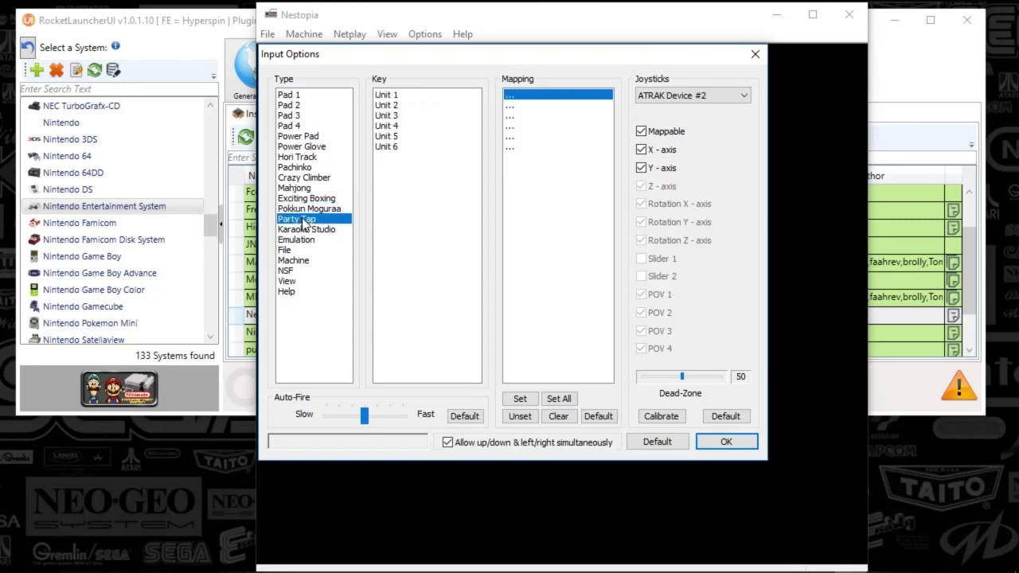
{"action": "left_click", "coordinate": [309, 230]}
Review the Emulation, File, Machine, NSF, View and Help key mappings, return to Pad 1, and close the input options.
{"action": "left_click", "coordinate": [310, 239]}
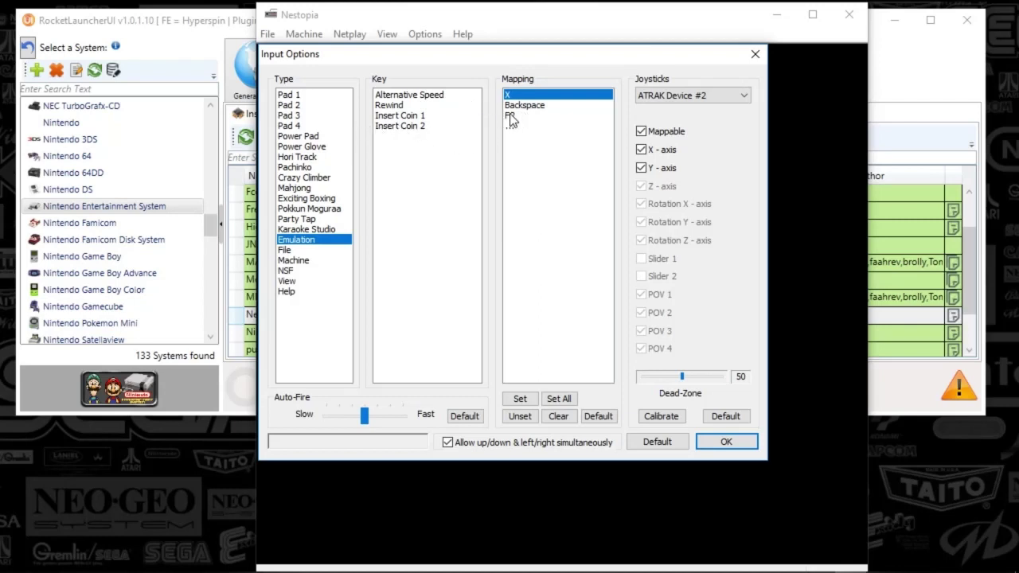
{"action": "left_click", "coordinate": [290, 250]}
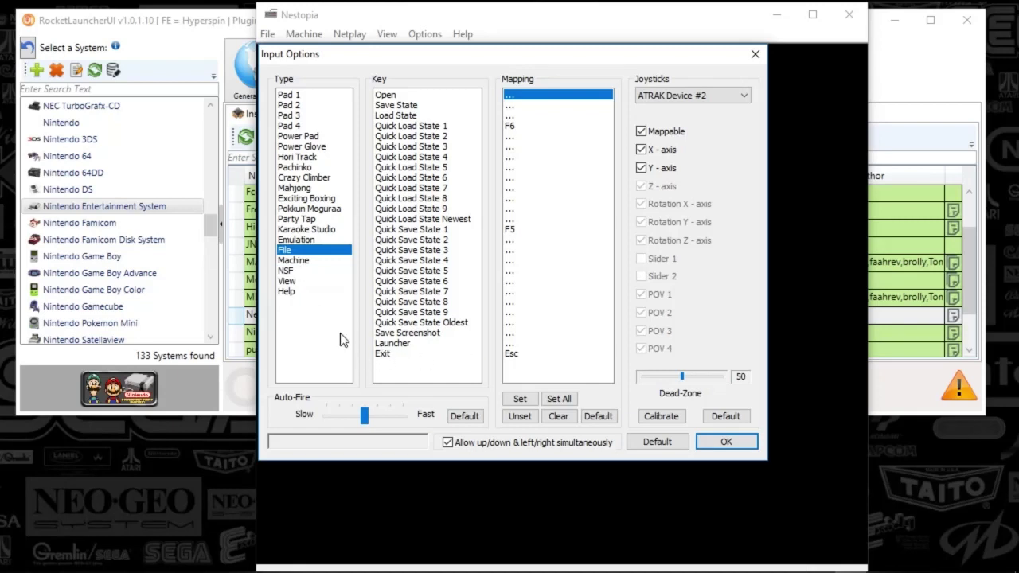
{"action": "left_click", "coordinate": [289, 261]}
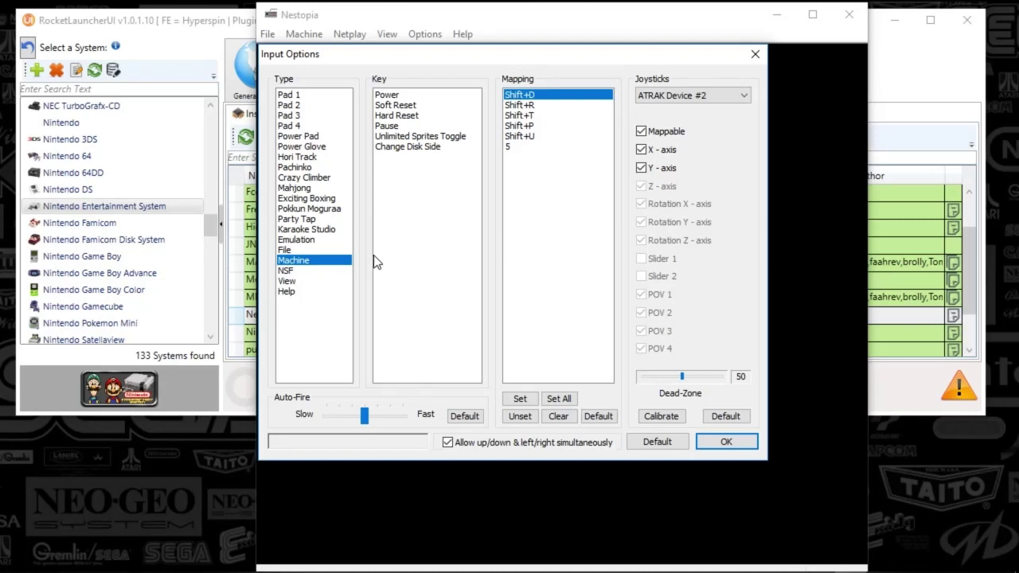
{"action": "left_click", "coordinate": [298, 271]}
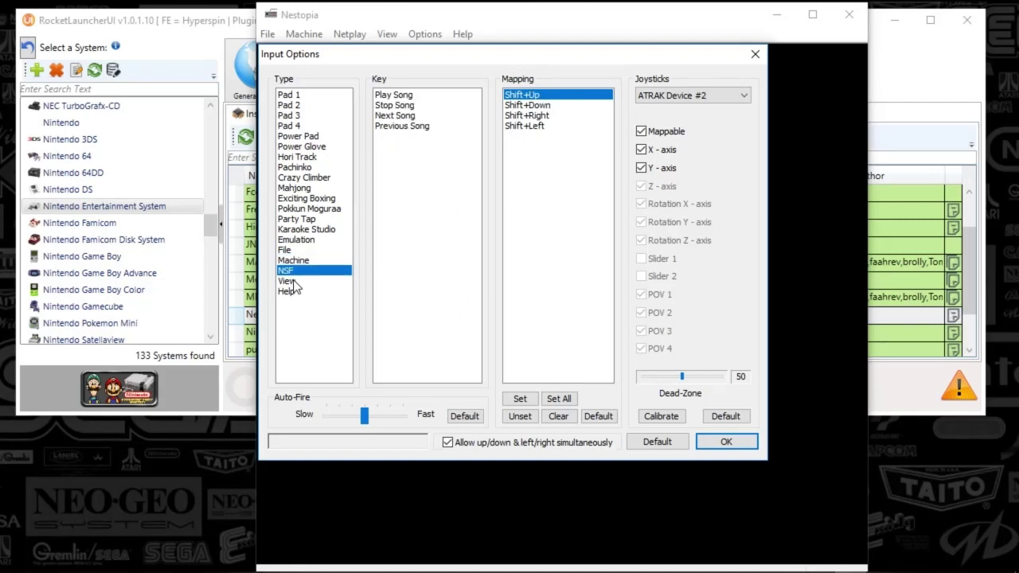
{"action": "left_click", "coordinate": [288, 281]}
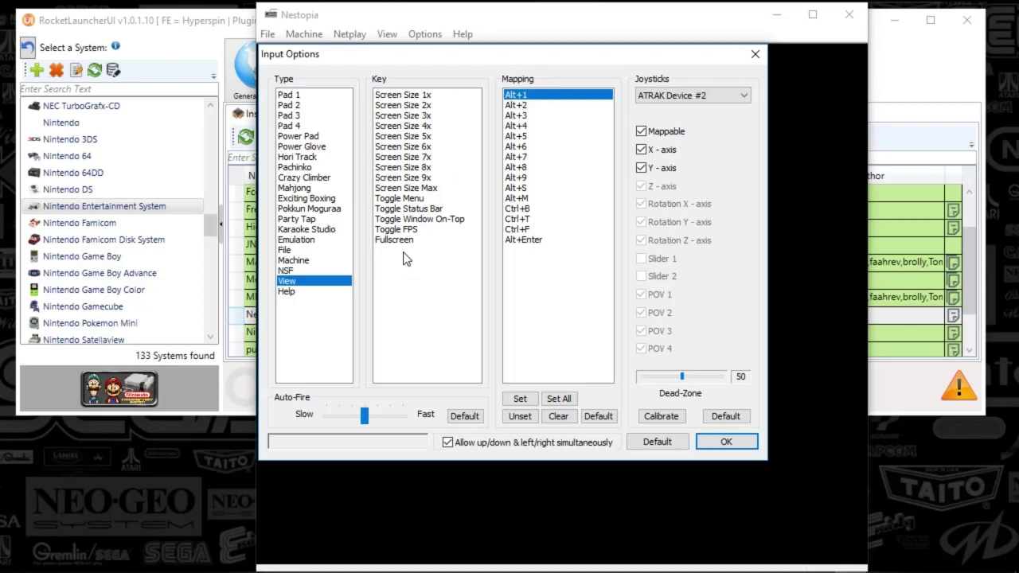
{"action": "left_click", "coordinate": [303, 292]}
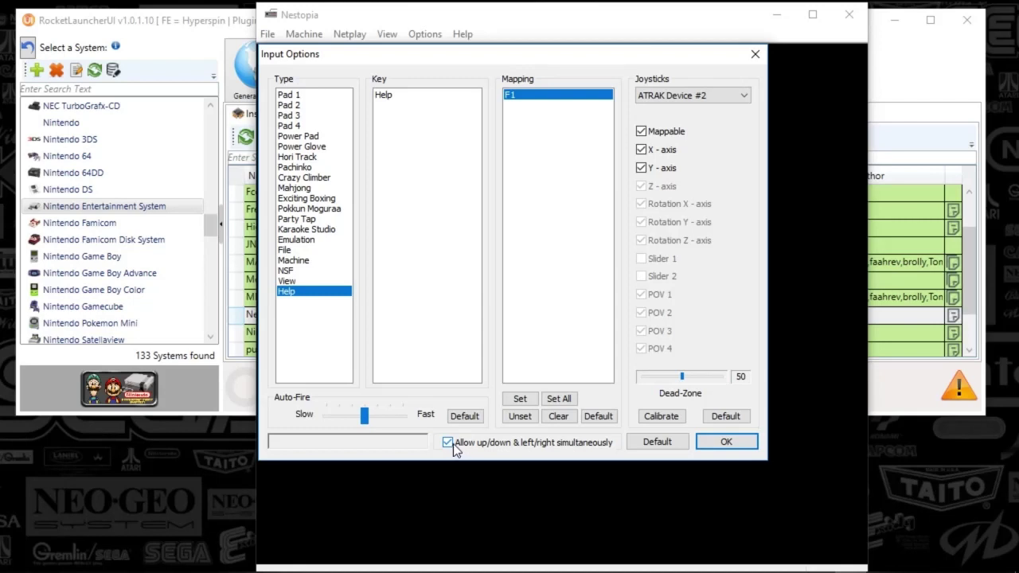
{"action": "left_click", "coordinate": [291, 96]}
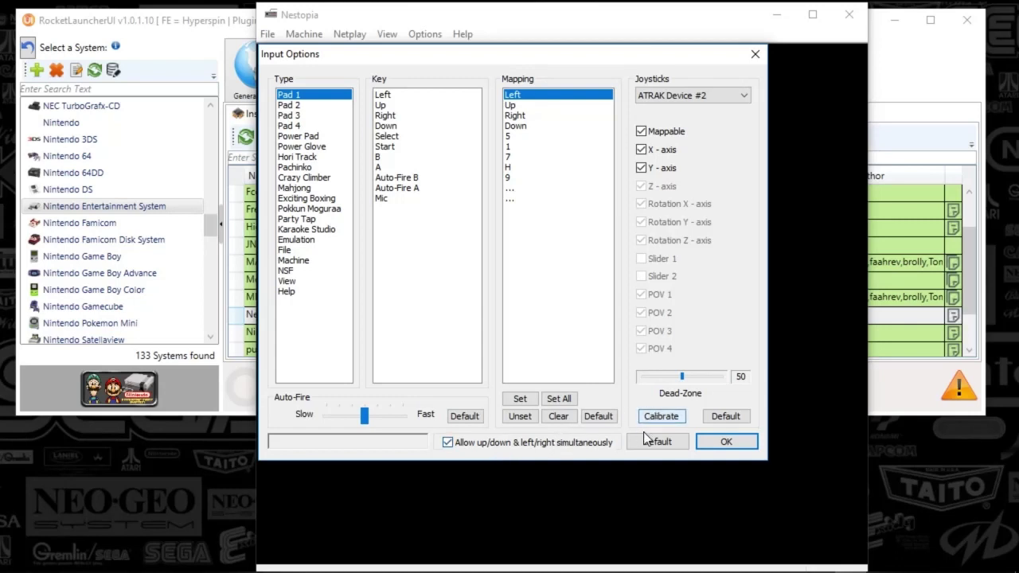
{"action": "left_click", "coordinate": [752, 56]}
Review the timing options and the emulator's folder paths, leaving both without changes.
{"action": "left_click", "coordinate": [425, 33]}
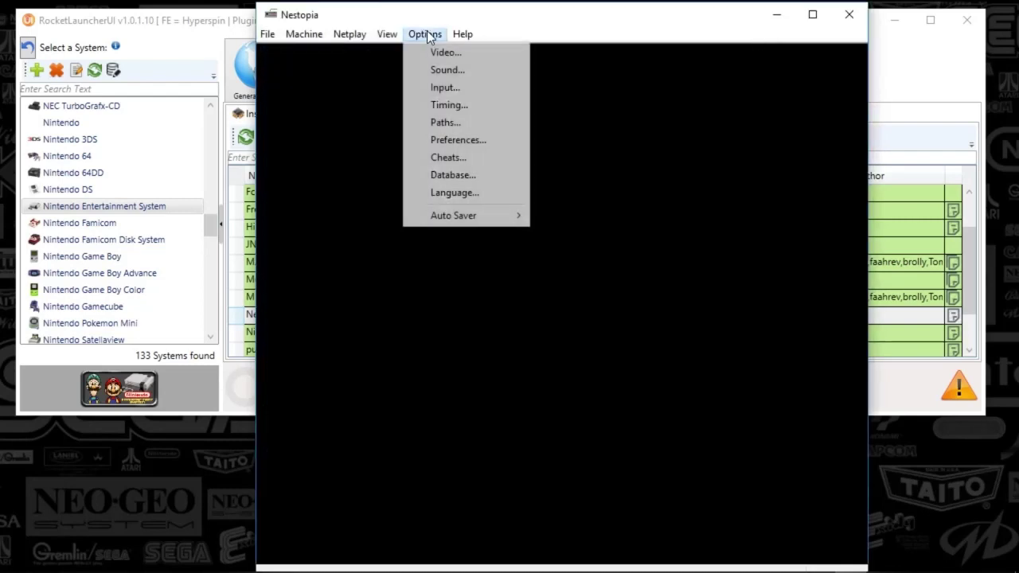
{"action": "left_click", "coordinate": [448, 104]}
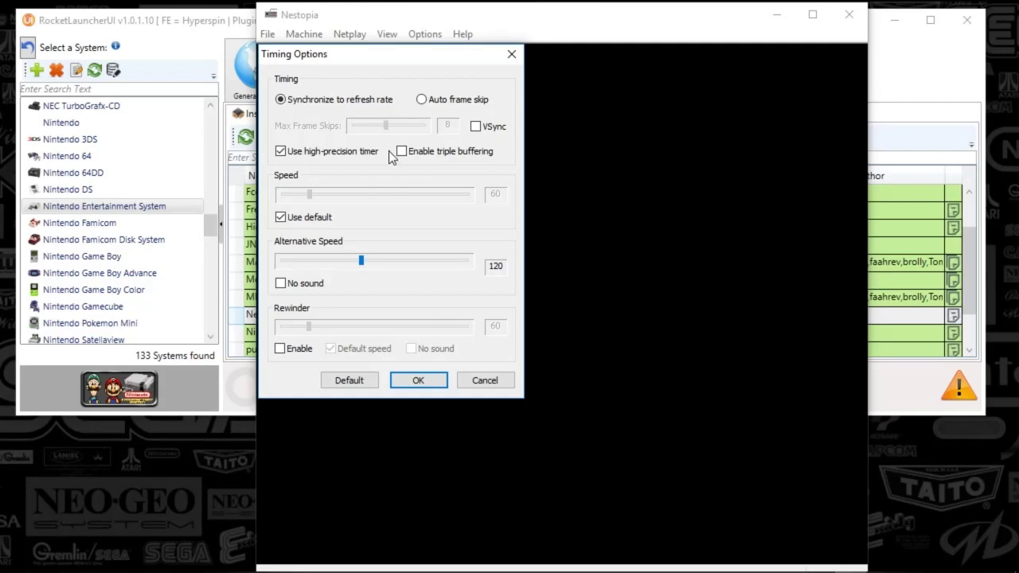
{"action": "left_click", "coordinate": [510, 55]}
{"action": "left_click", "coordinate": [425, 34]}
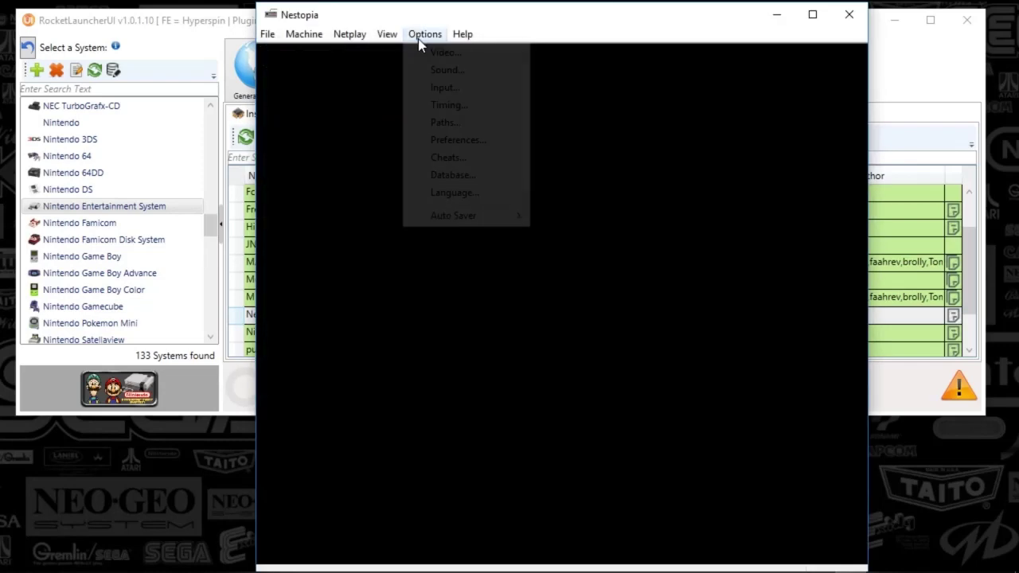
{"action": "left_click", "coordinate": [447, 124]}
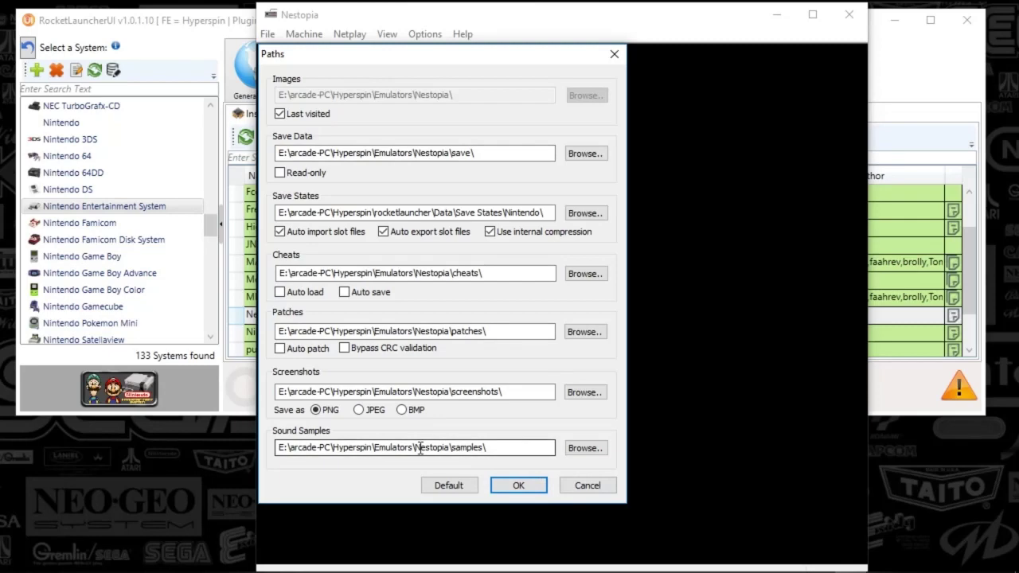
{"action": "left_click", "coordinate": [590, 487]}
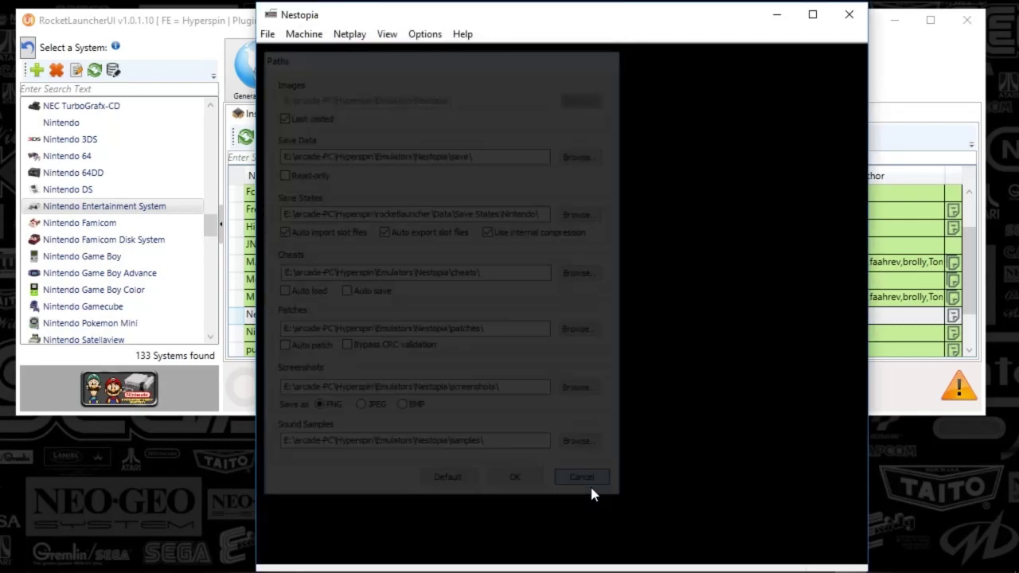
Review the emulator preferences, including save-on-exit and application priority, and cancel out of them.
{"action": "left_click", "coordinate": [422, 34]}
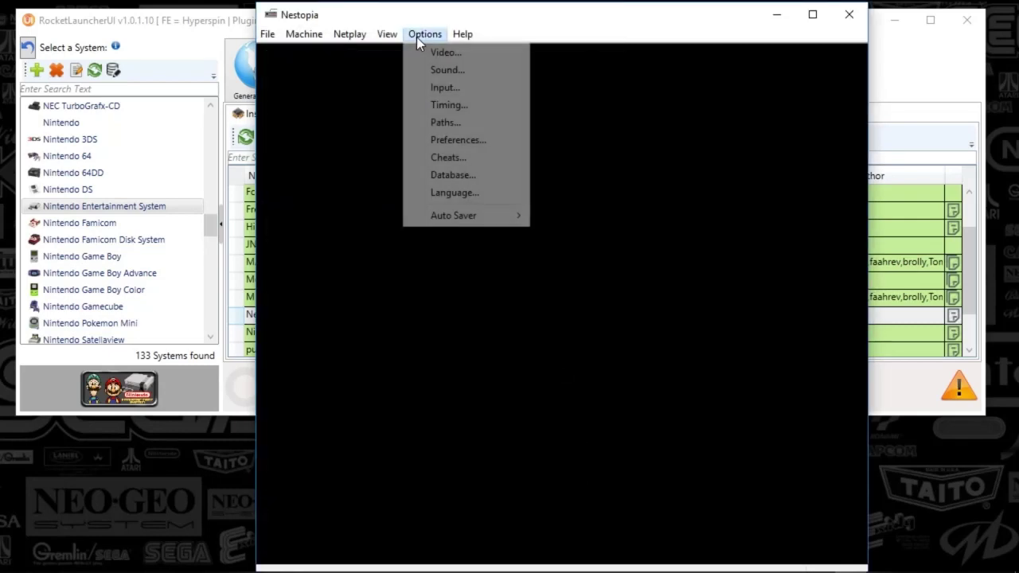
{"action": "left_click", "coordinate": [464, 139]}
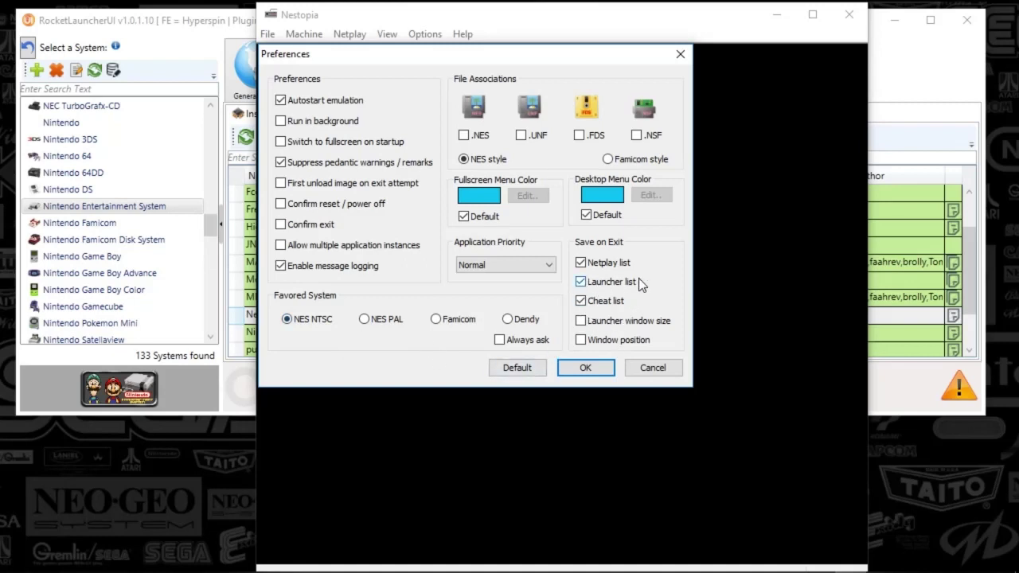
{"action": "left_click", "coordinate": [595, 269]}
{"action": "left_click", "coordinate": [596, 269]}
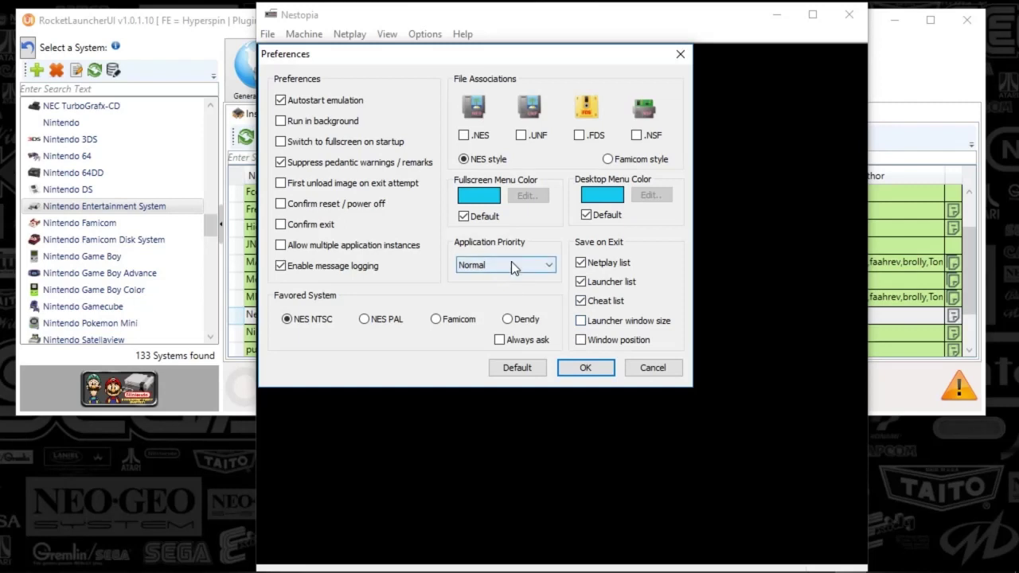
{"action": "left_click", "coordinate": [651, 368]}
Look through the permanent cheat codes, close the list, and toggle the emulator's menu bar off and back on.
{"action": "left_click", "coordinate": [423, 34]}
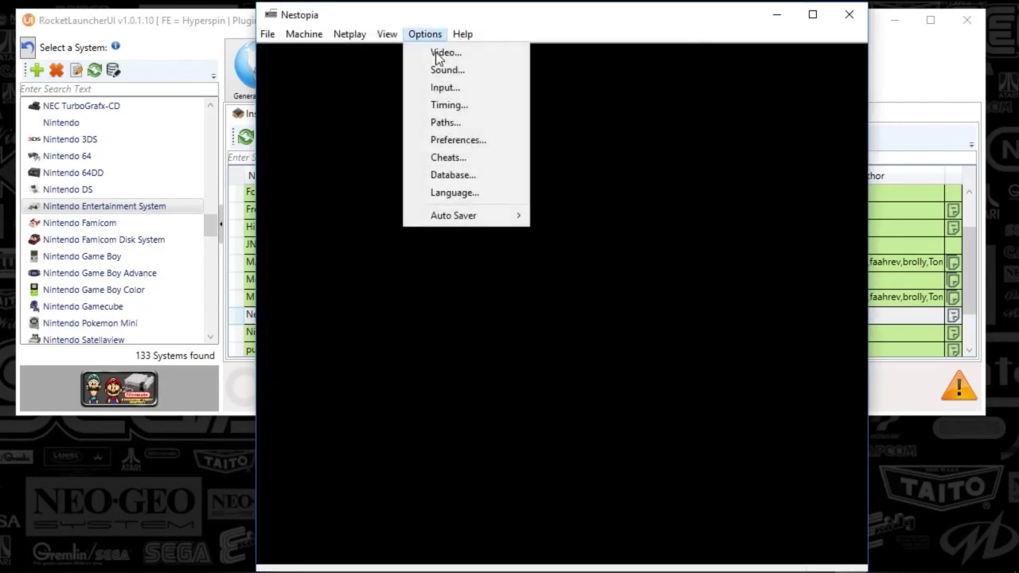
{"action": "left_click", "coordinate": [456, 158]}
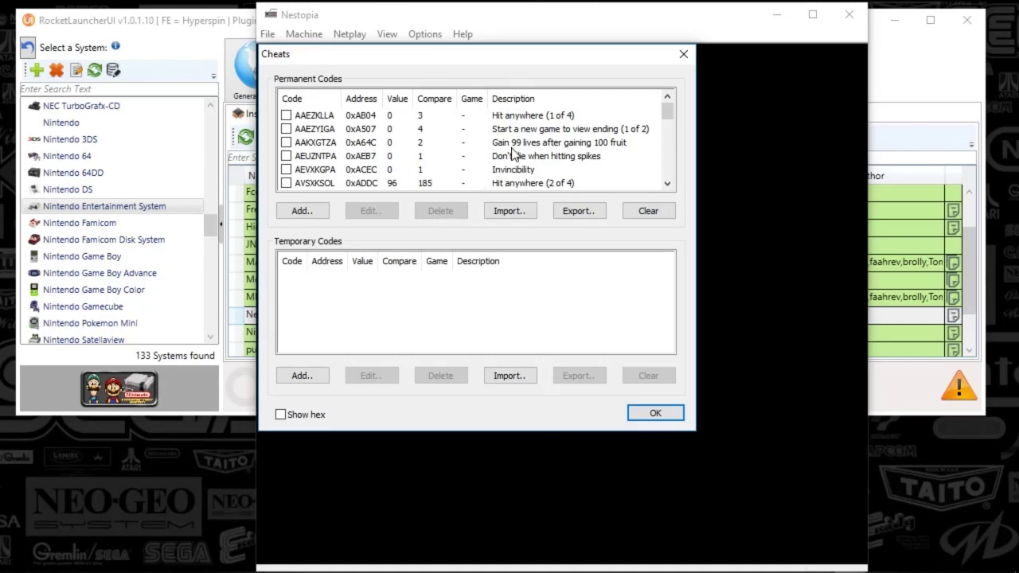
{"action": "scroll", "coordinate": [509, 155], "scroll_direction": "down", "scroll_amount": 2}
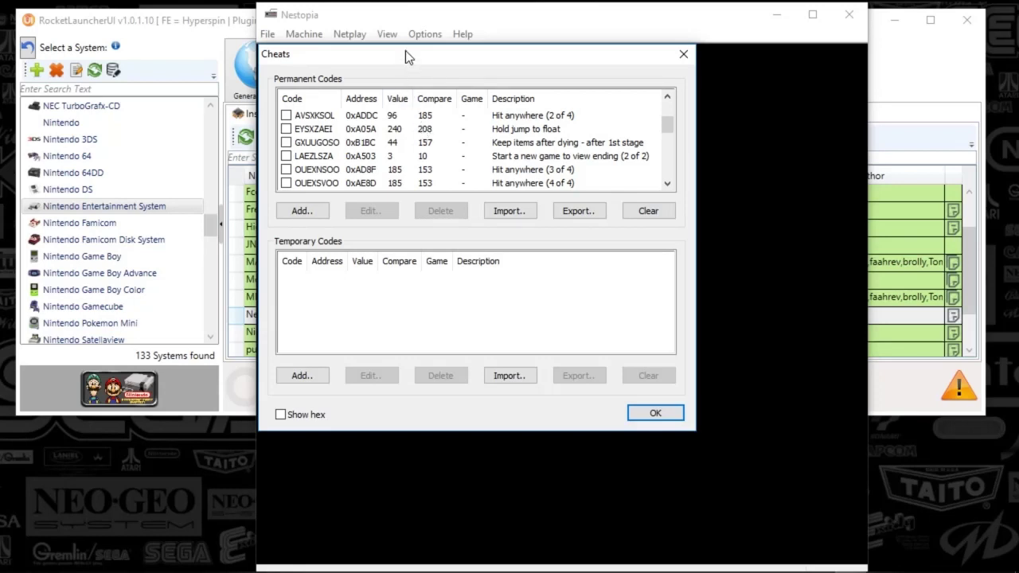
{"action": "left_click_drag", "start_coordinate": [623, 58], "coordinate": [629, 73]}
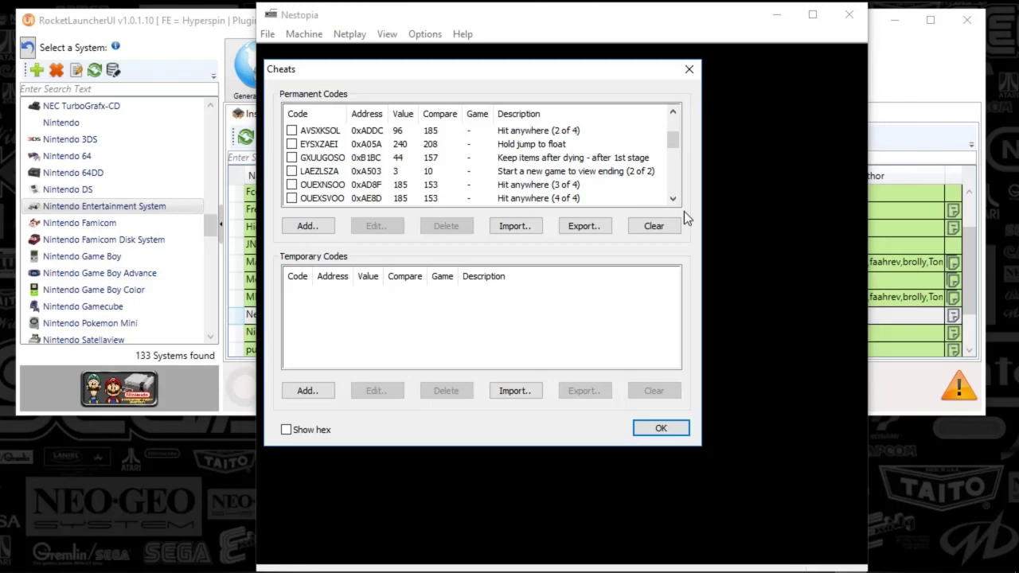
{"action": "left_click", "coordinate": [689, 70]}
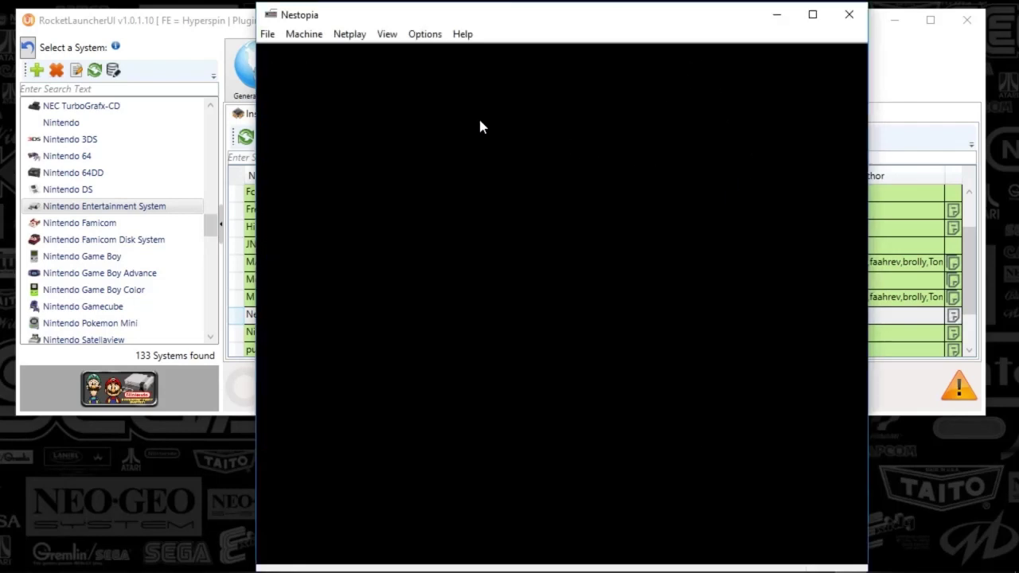
{"action": "key", "text": "Escape"}
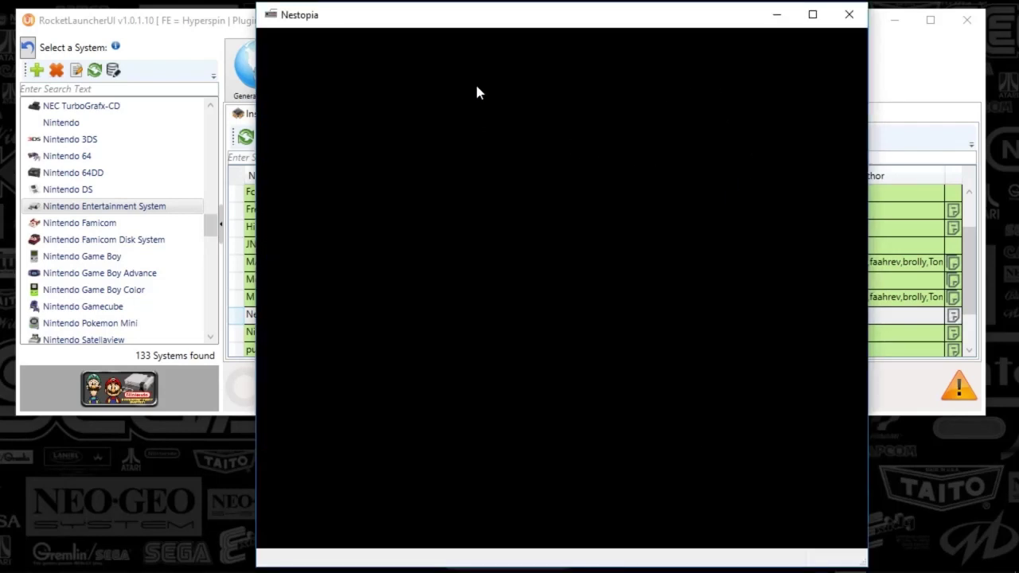
{"action": "key", "text": "Escape"}
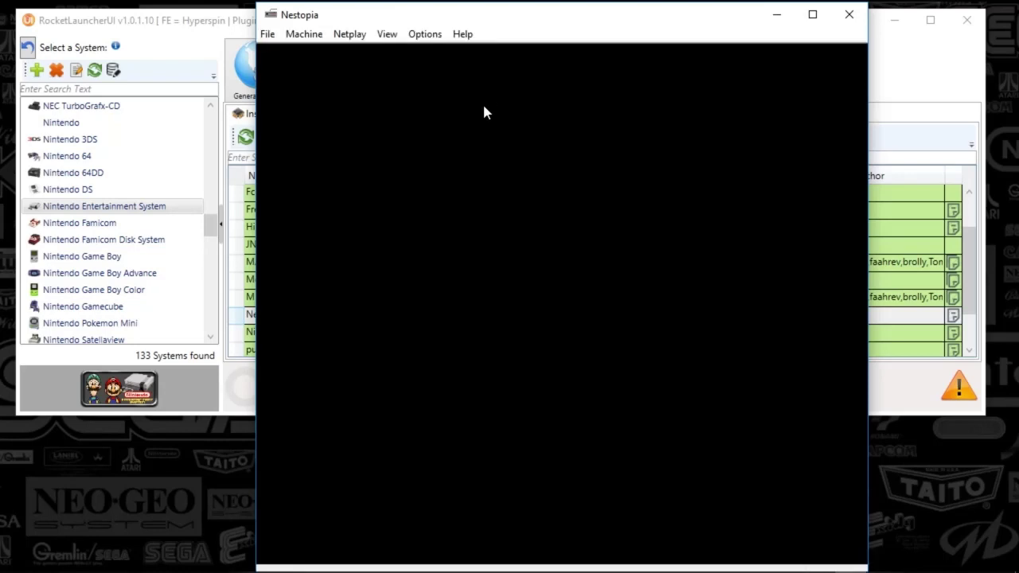
Reopen the cheats, enable the AAEZKLLA "Hit anywhere (1 of 4)" code as a trial, disable it again and close the list.
{"action": "left_click", "coordinate": [422, 34]}
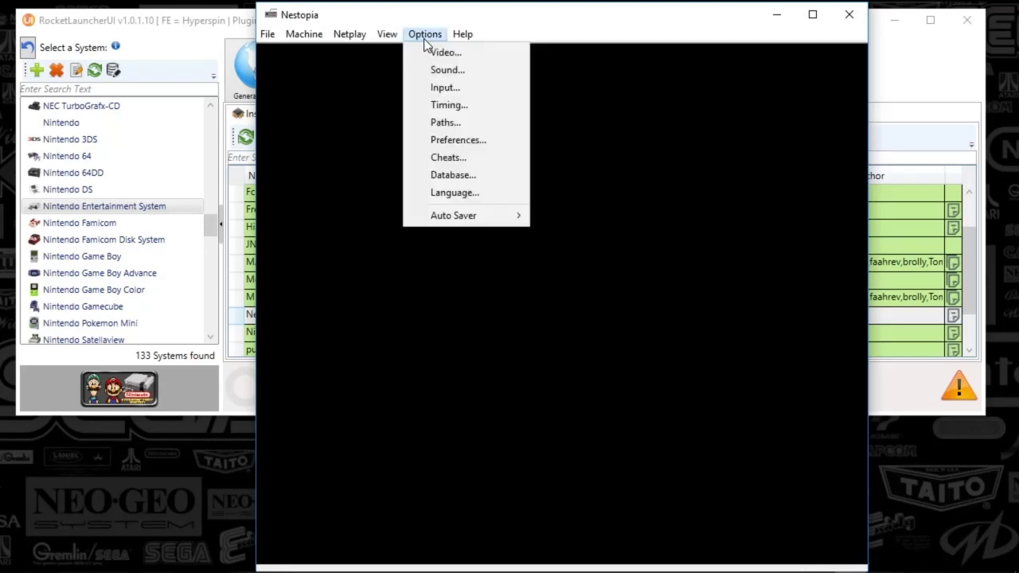
{"action": "left_click", "coordinate": [448, 156]}
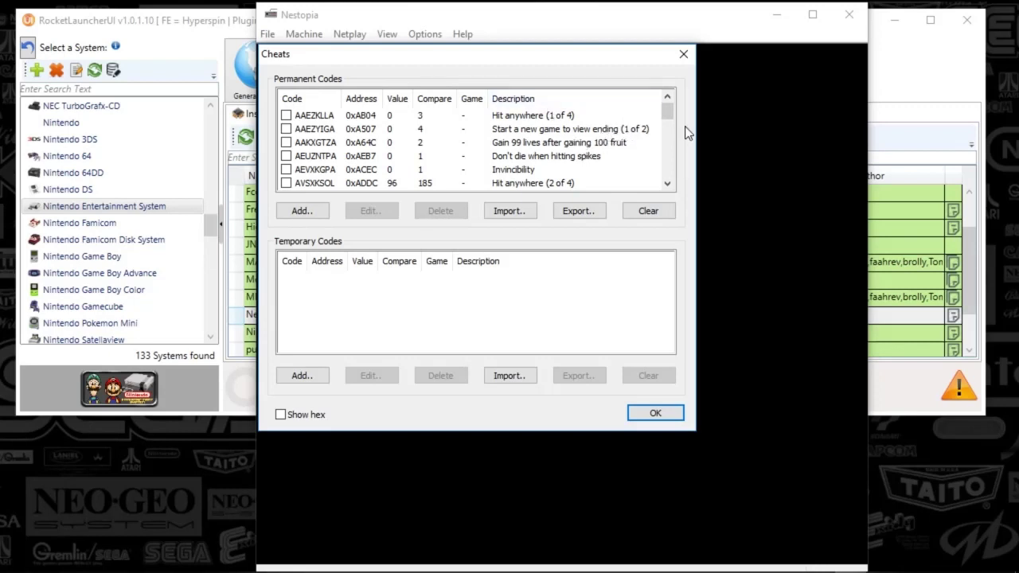
{"action": "mouse_move", "coordinate": [669, 125]}
{"action": "left_mouse_down"}
{"action": "mouse_move", "coordinate": [670, 145]}
{"action": "mouse_move", "coordinate": [667, 118]}
{"action": "left_mouse_up"}
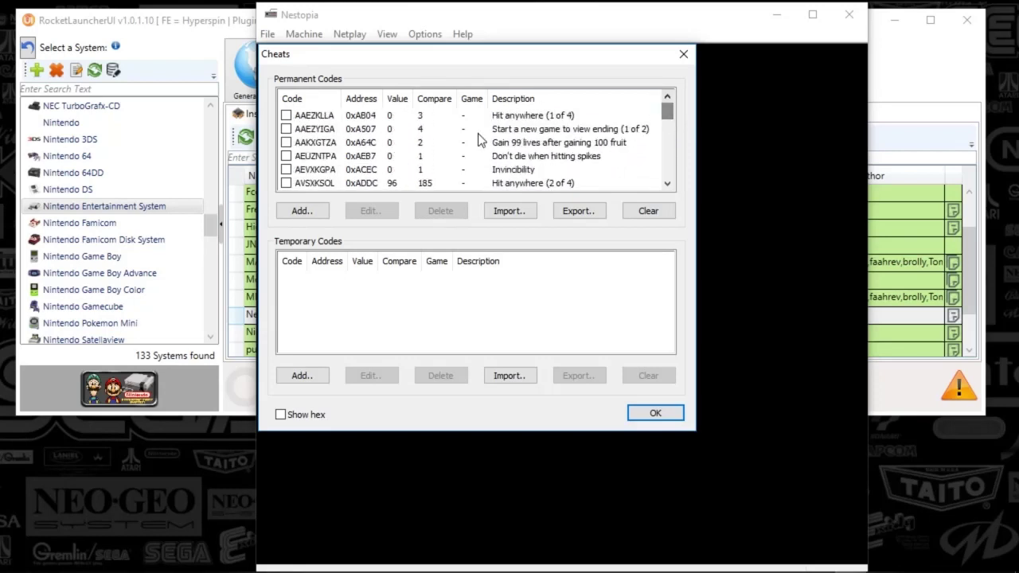
{"action": "left_click", "coordinate": [286, 117]}
{"action": "left_click", "coordinate": [285, 116]}
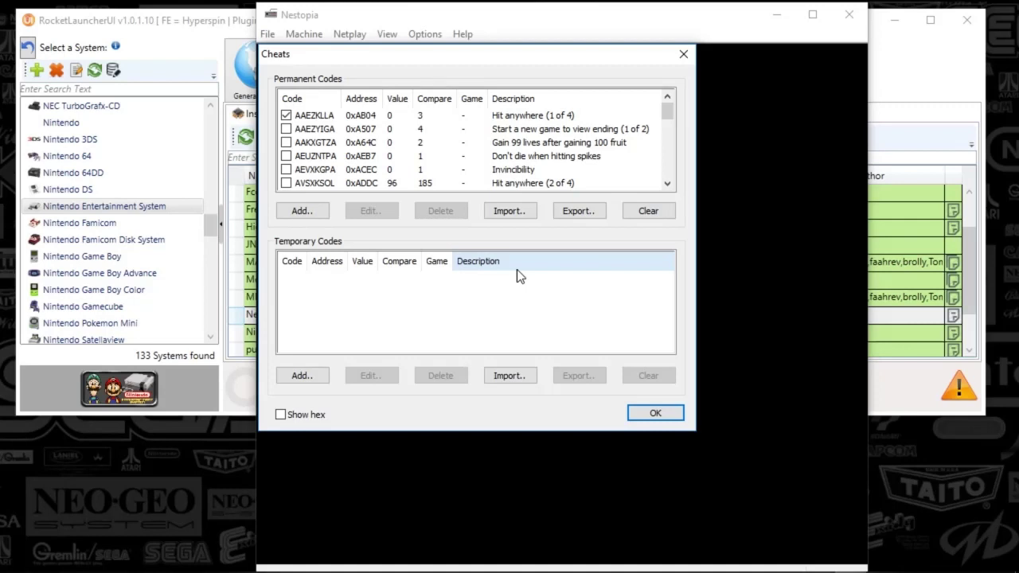
{"action": "left_click", "coordinate": [286, 116]}
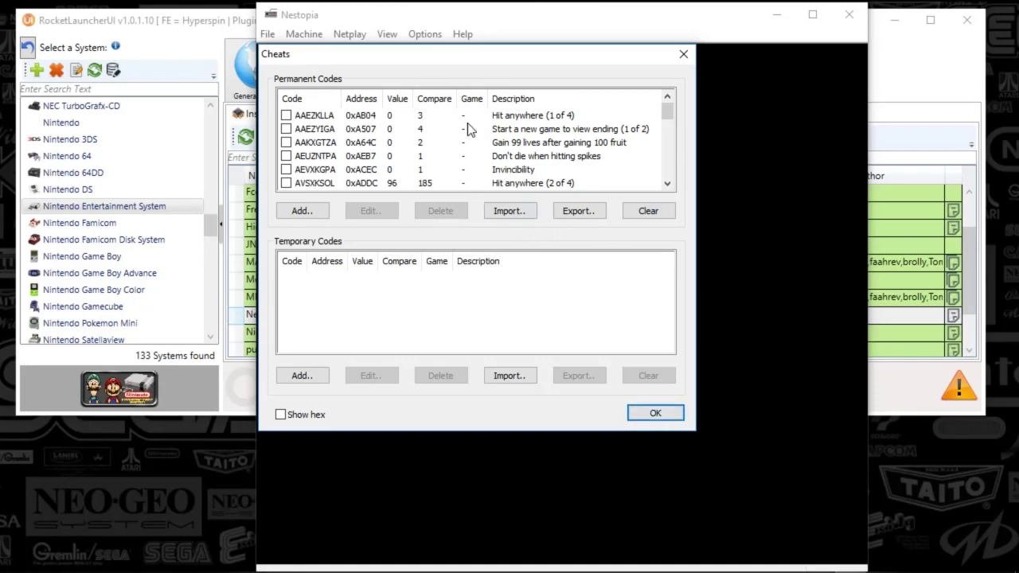
{"action": "left_click", "coordinate": [653, 414]}
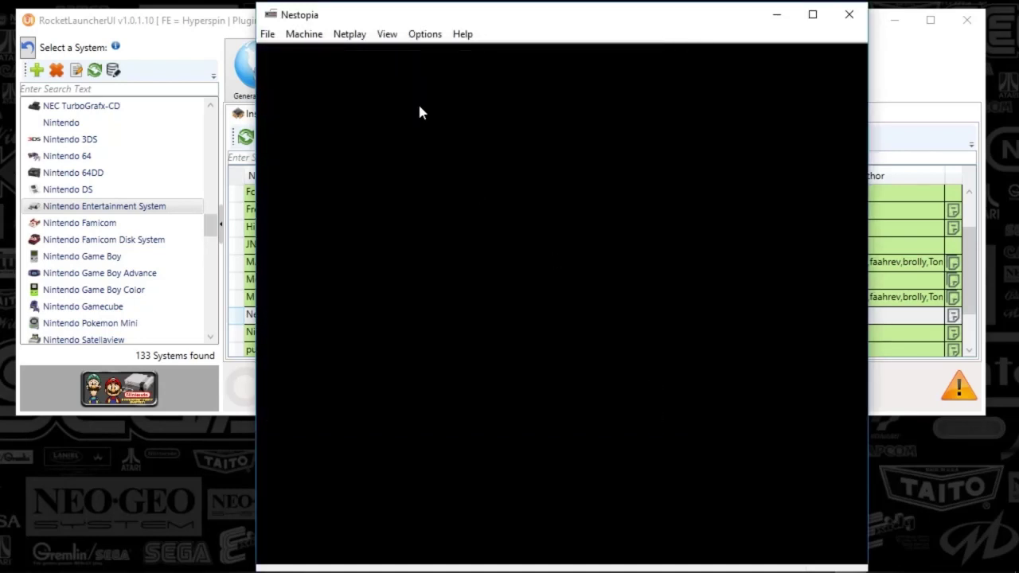
Check the image database usage and the available interface languages, closing both without changes.
{"action": "left_click", "coordinate": [420, 38]}
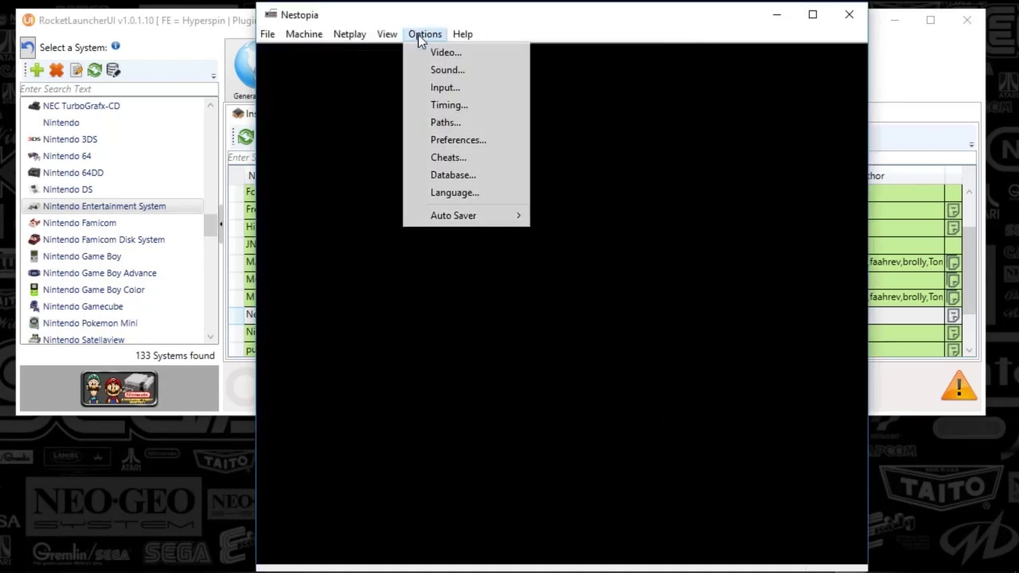
{"action": "left_click", "coordinate": [447, 179]}
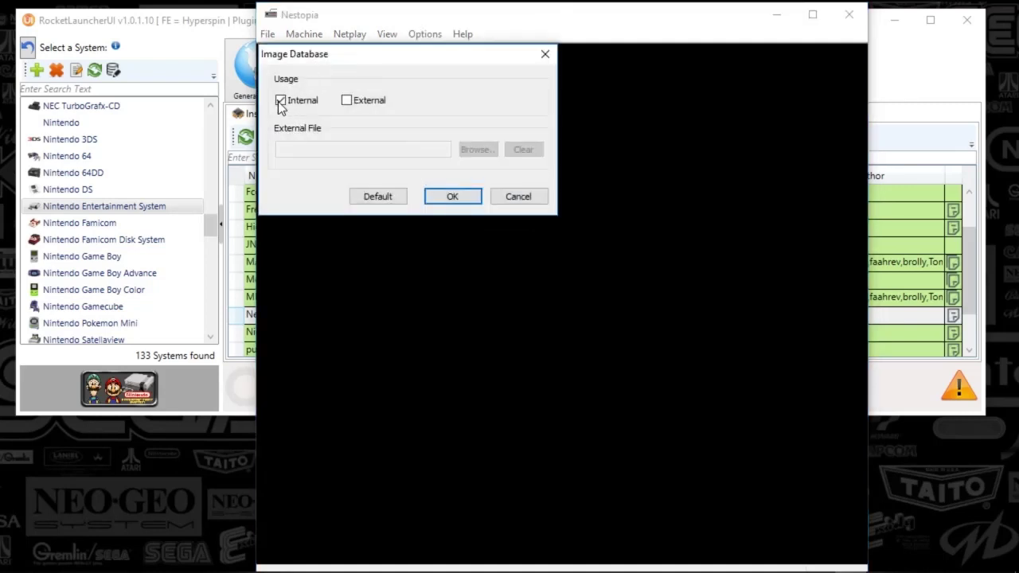
{"action": "left_click", "coordinate": [511, 196]}
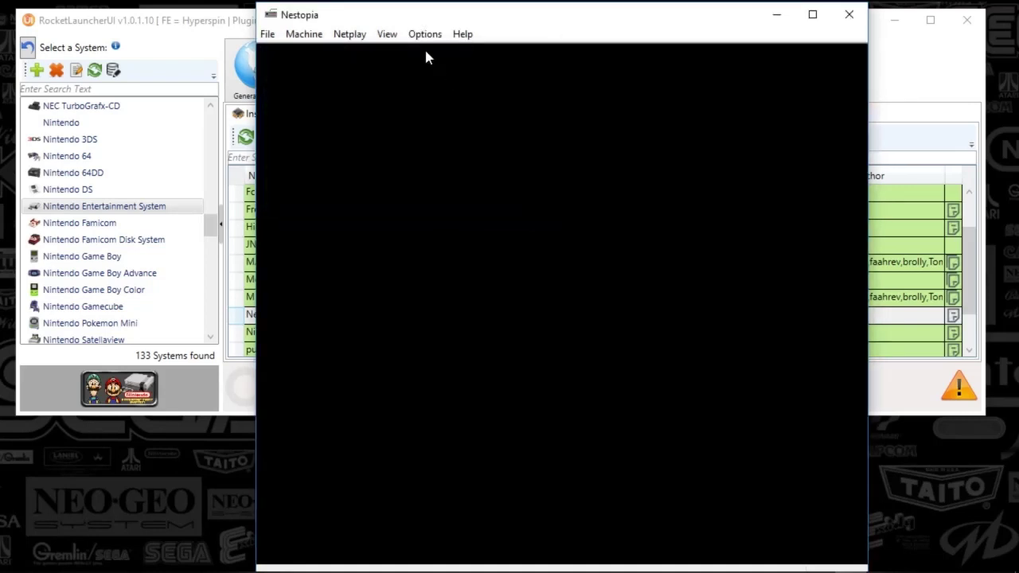
{"action": "left_click", "coordinate": [424, 35]}
{"action": "left_click", "coordinate": [462, 196]}
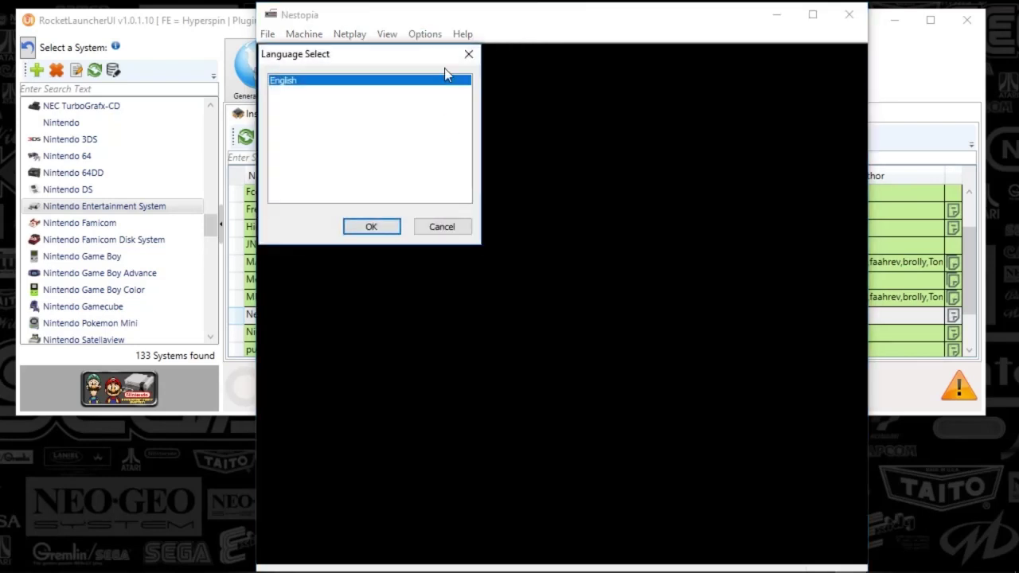
{"action": "left_click", "coordinate": [468, 54]}
Check the Auto Saver settings, dismiss them, and close Nestopia to return to RocketLauncherUI.
{"action": "left_click", "coordinate": [424, 34]}
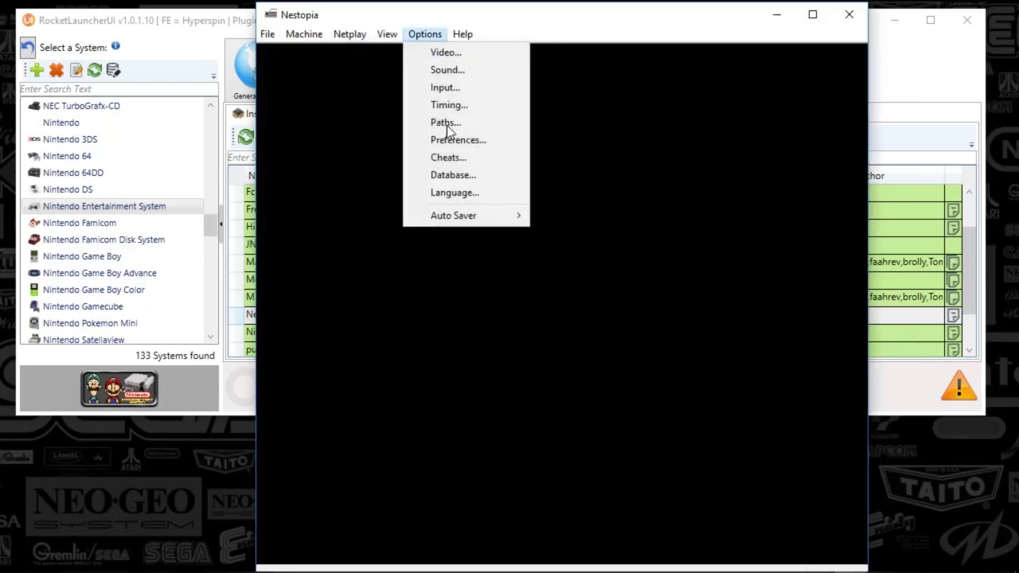
{"action": "mouse_move", "coordinate": [476, 216]}
{"action": "left_click", "coordinate": [557, 216]}
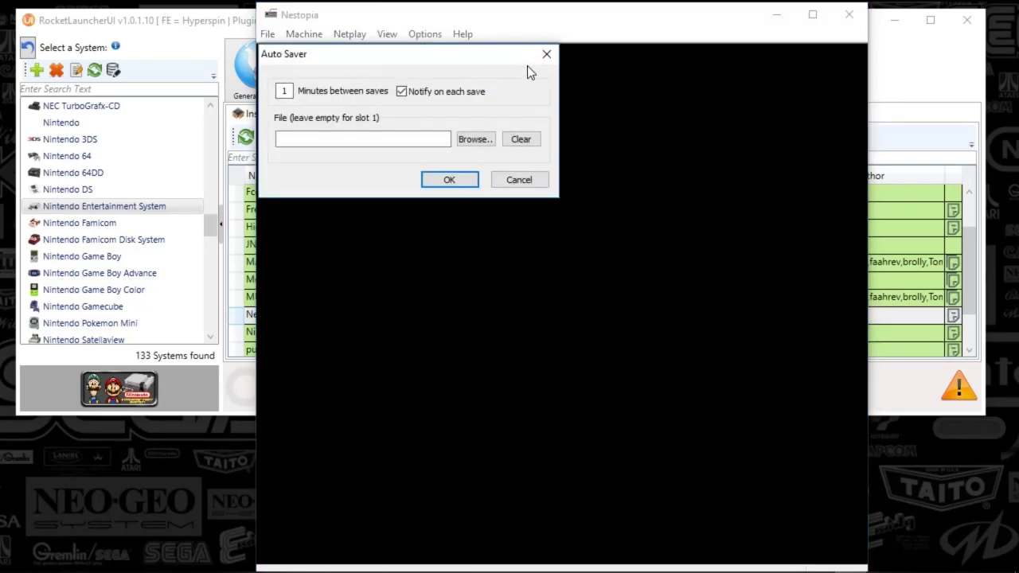
{"action": "left_click", "coordinate": [548, 57]}
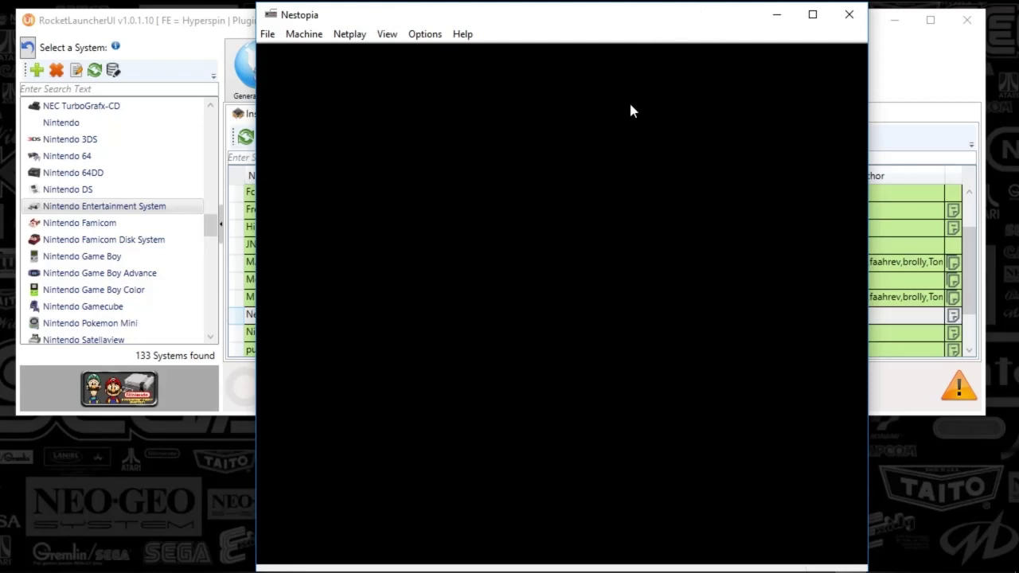
{"action": "left_click", "coordinate": [849, 15]}
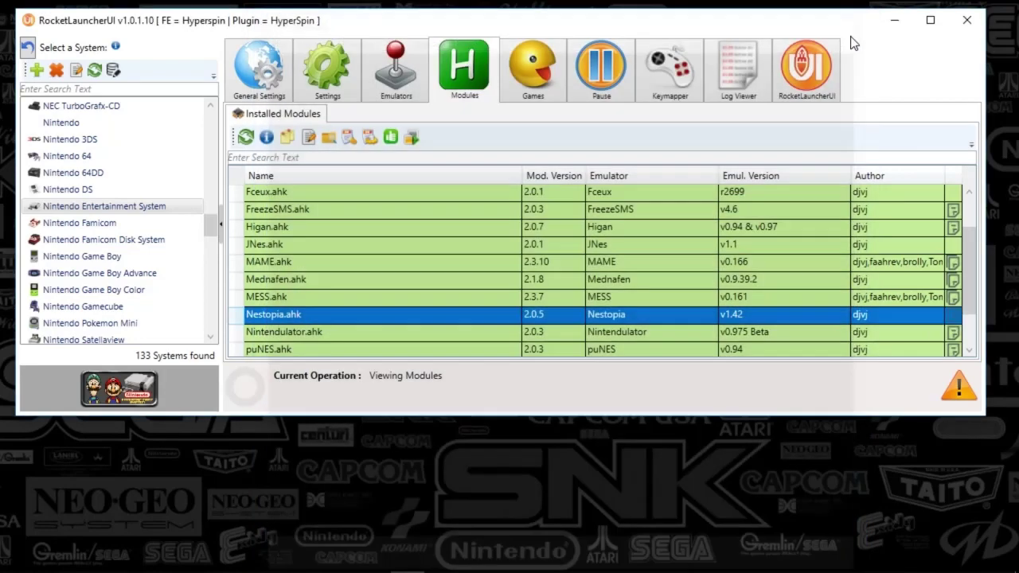